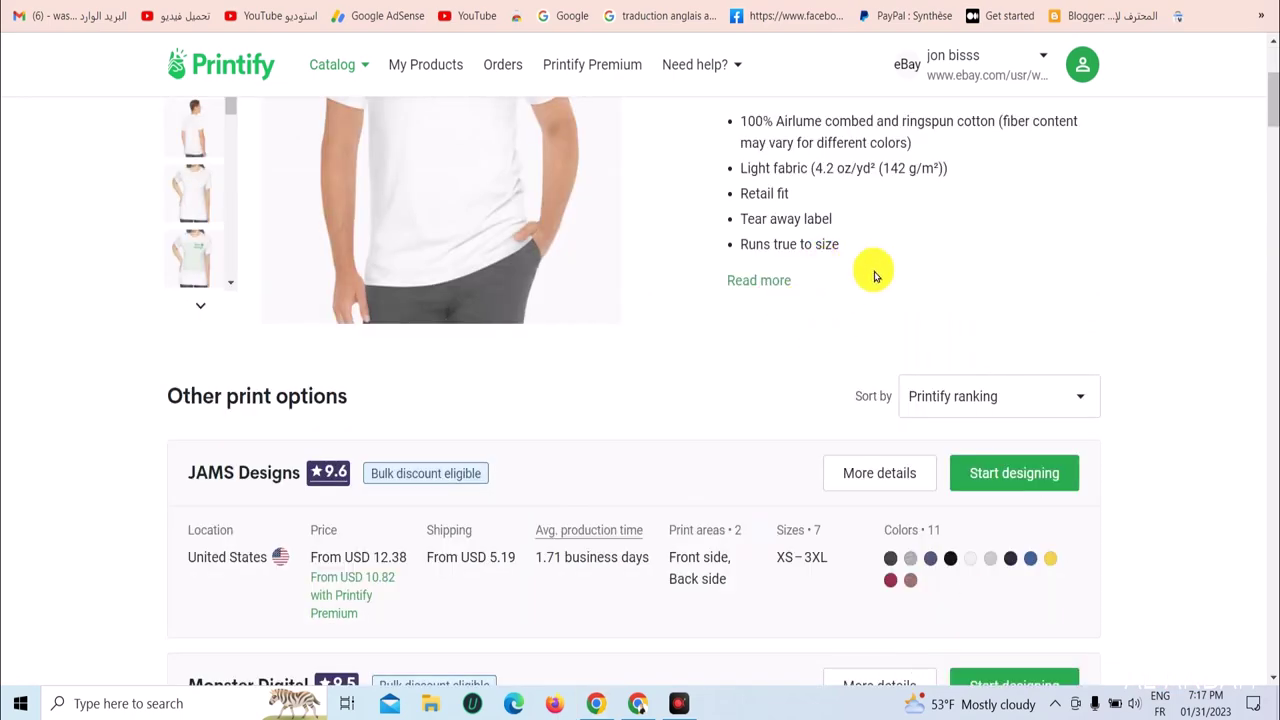
- Start designing the T-shirt with JAMS Designs as the print provider
scroll(1000, 260, up, 5)
scroll(996, 280, down, 5)
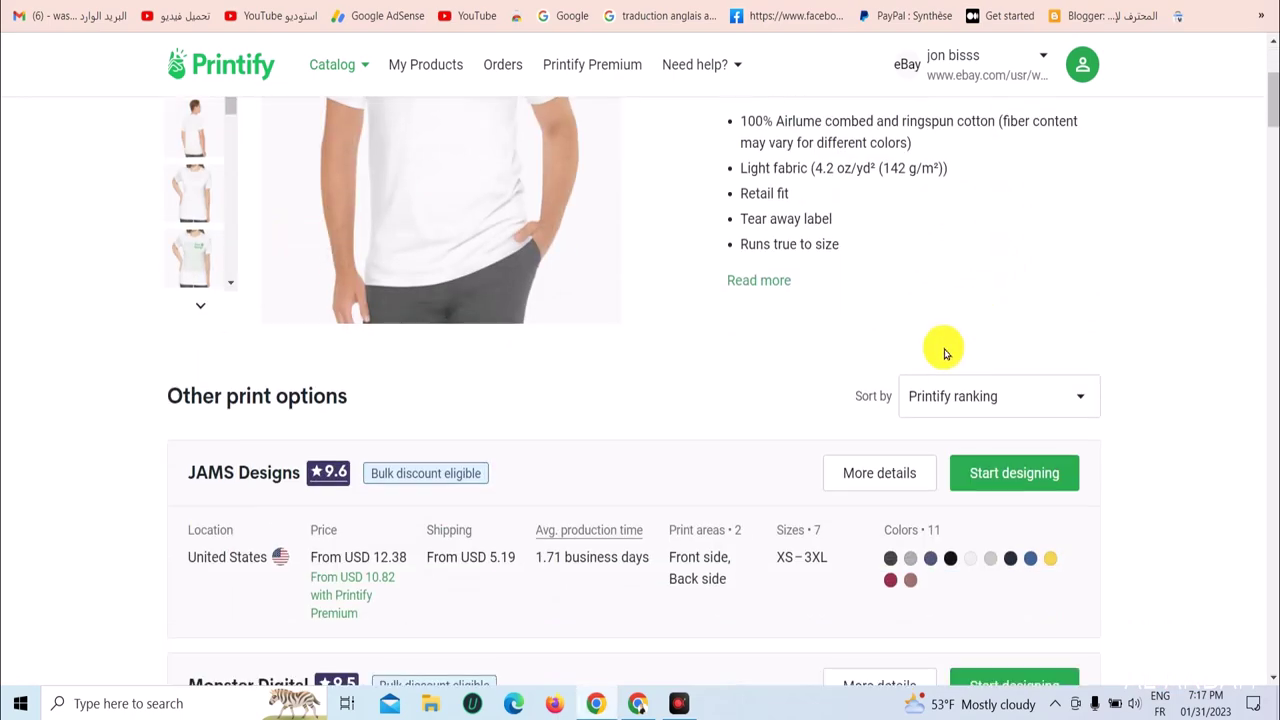
click(1014, 472)
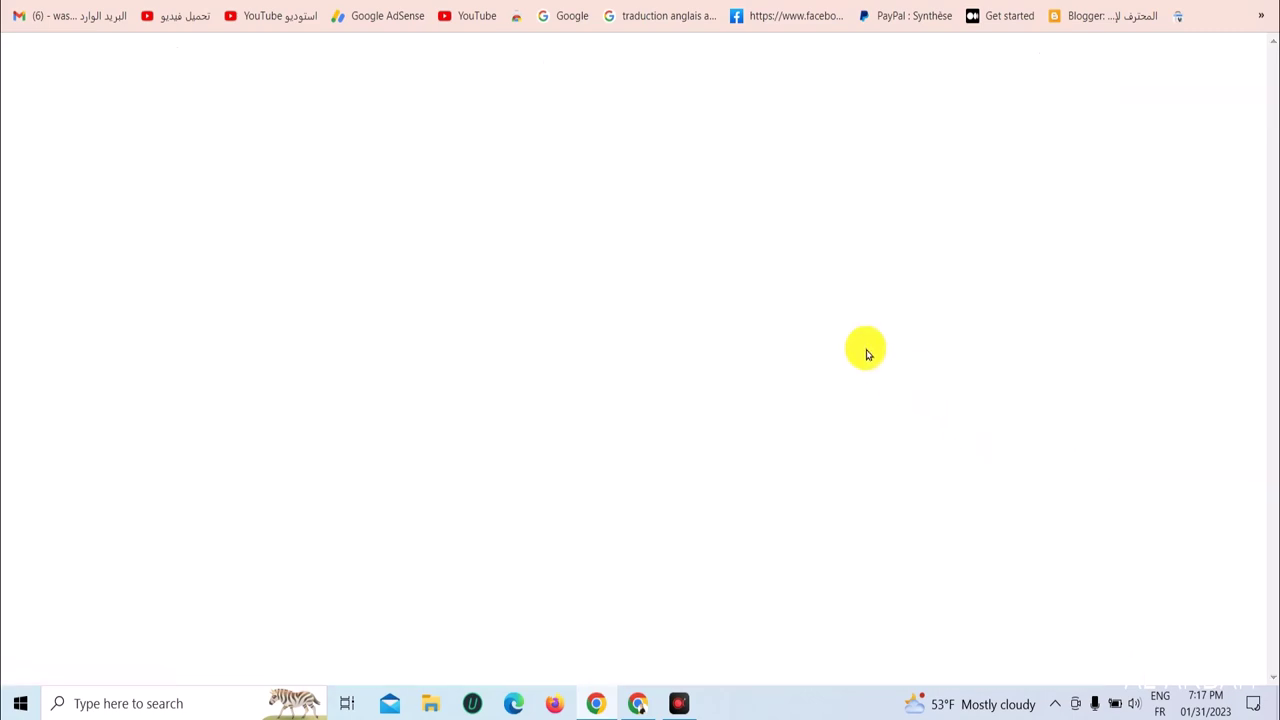
- Examine the print file requirements for the tee and highlight the print area size
scroll(1000, 343, down, 2)
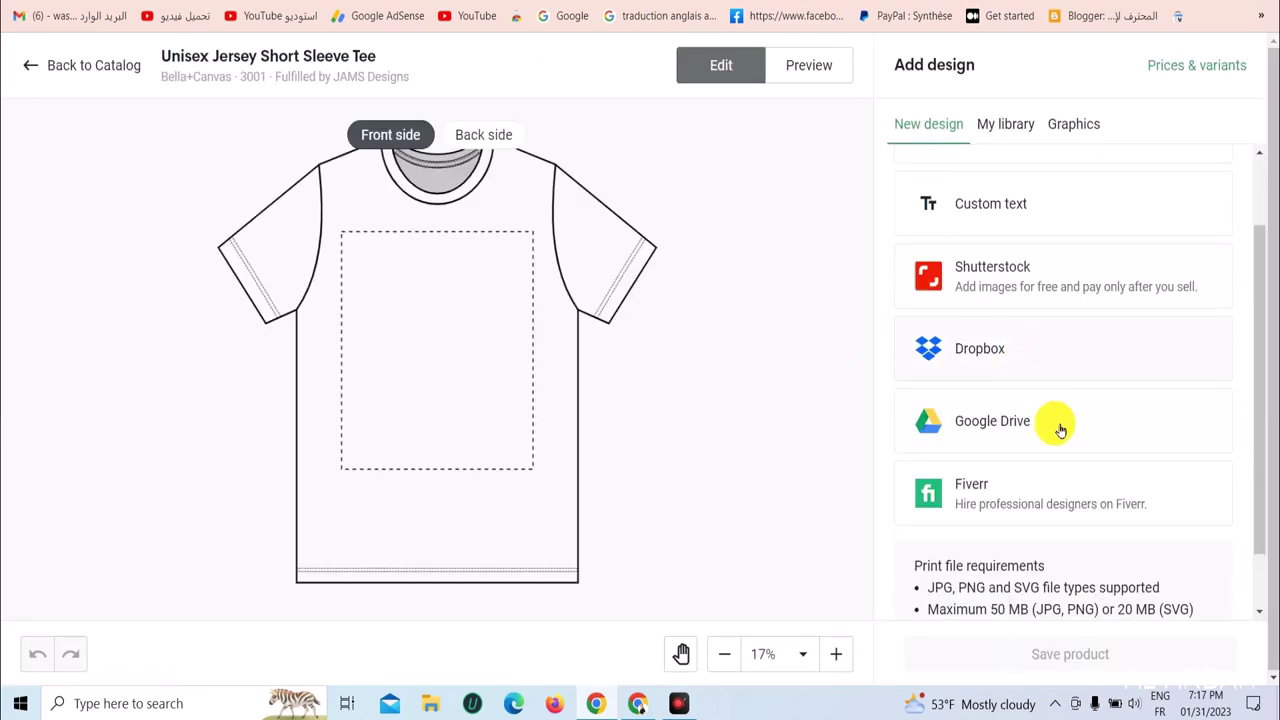
scroll(1075, 470, down, 1)
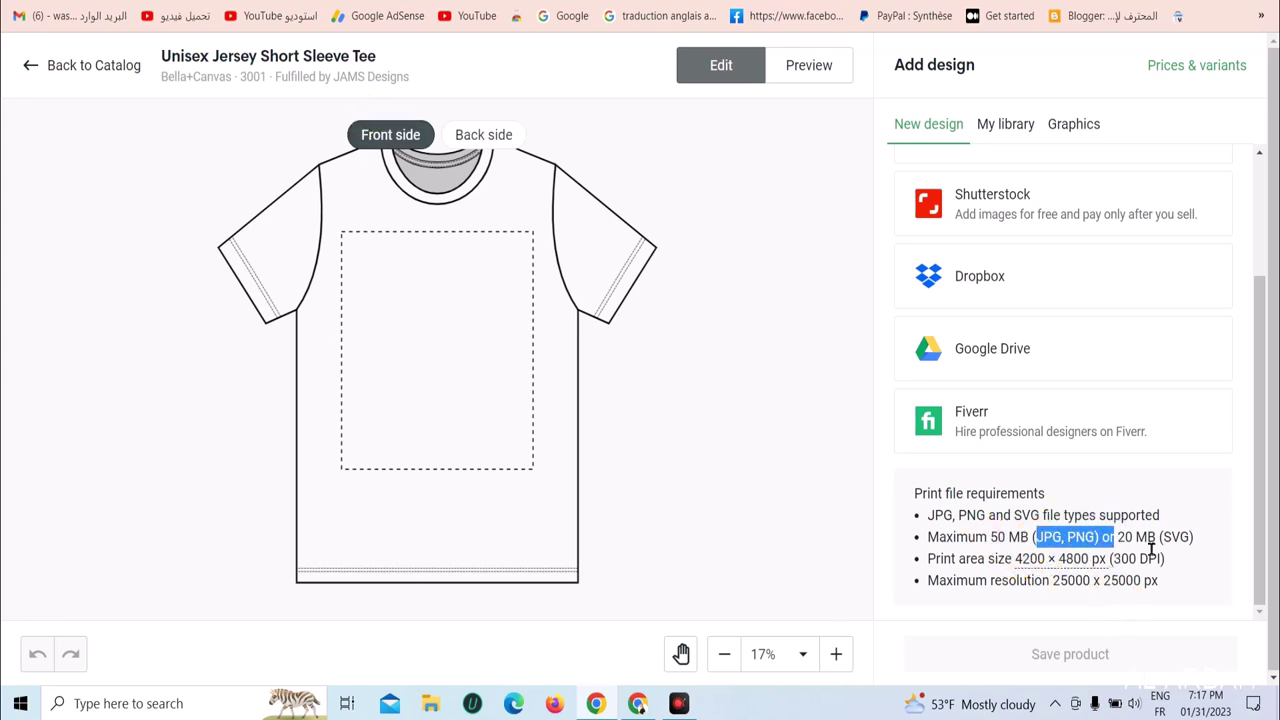
drag(1015, 560, 1031, 562)
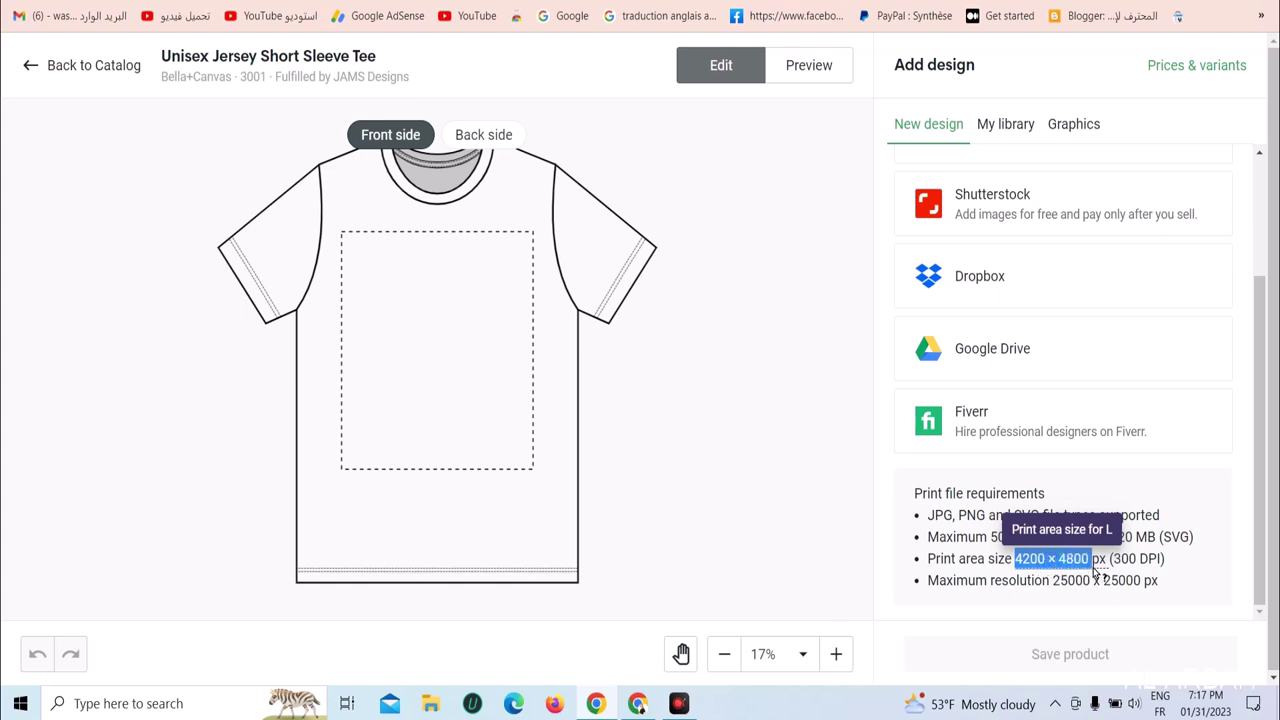
drag(1093, 565, 1093, 565)
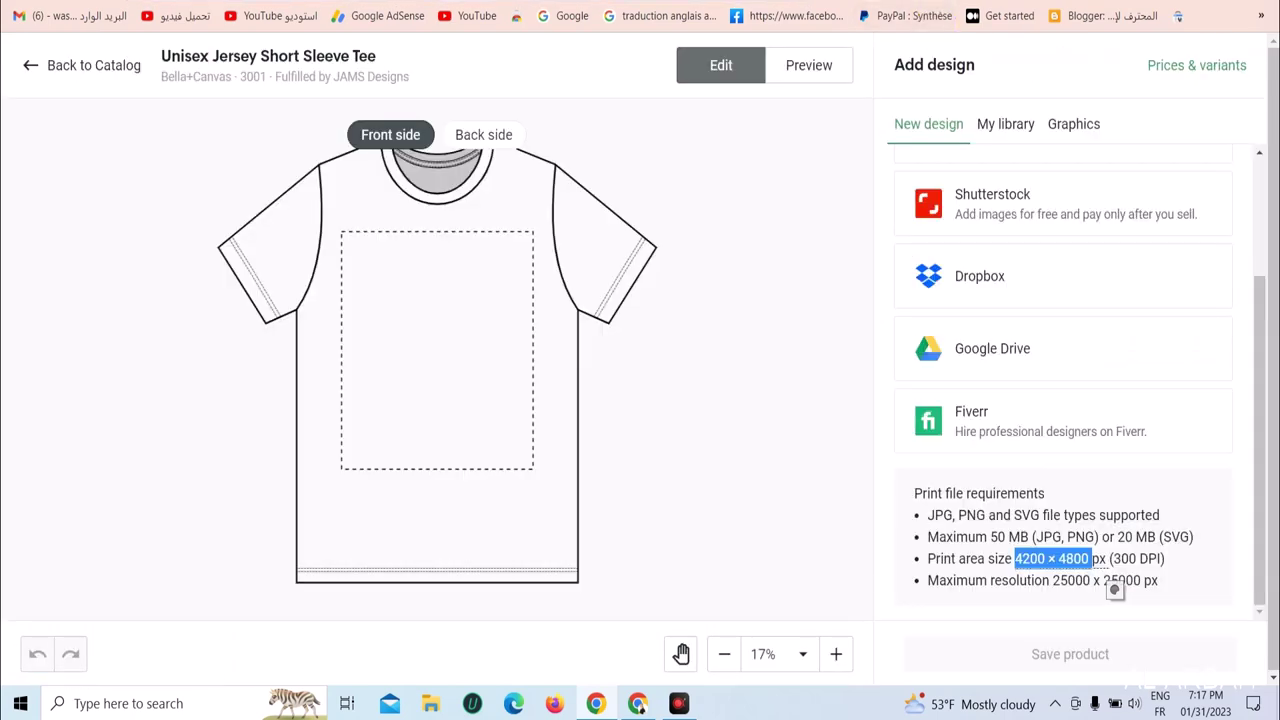
- Switch to Canva by opening canva.com in a new browser tab
key(ctrl+t)
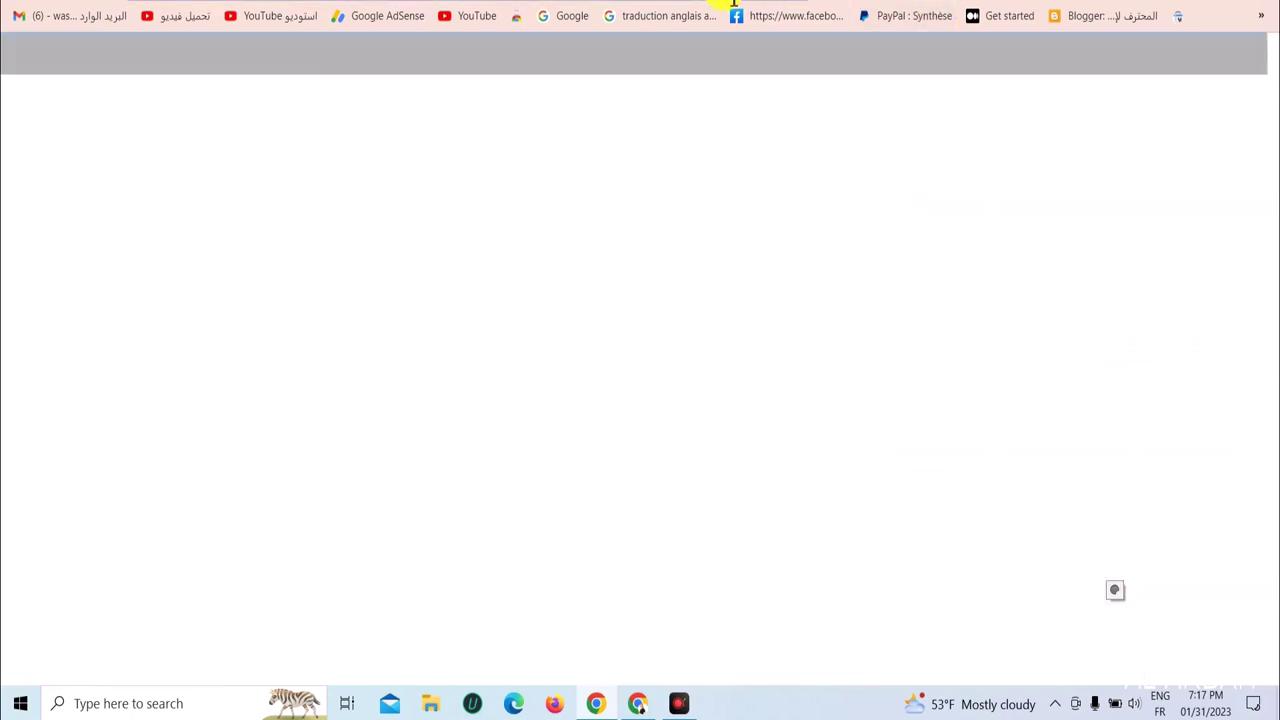
text(canva.com)
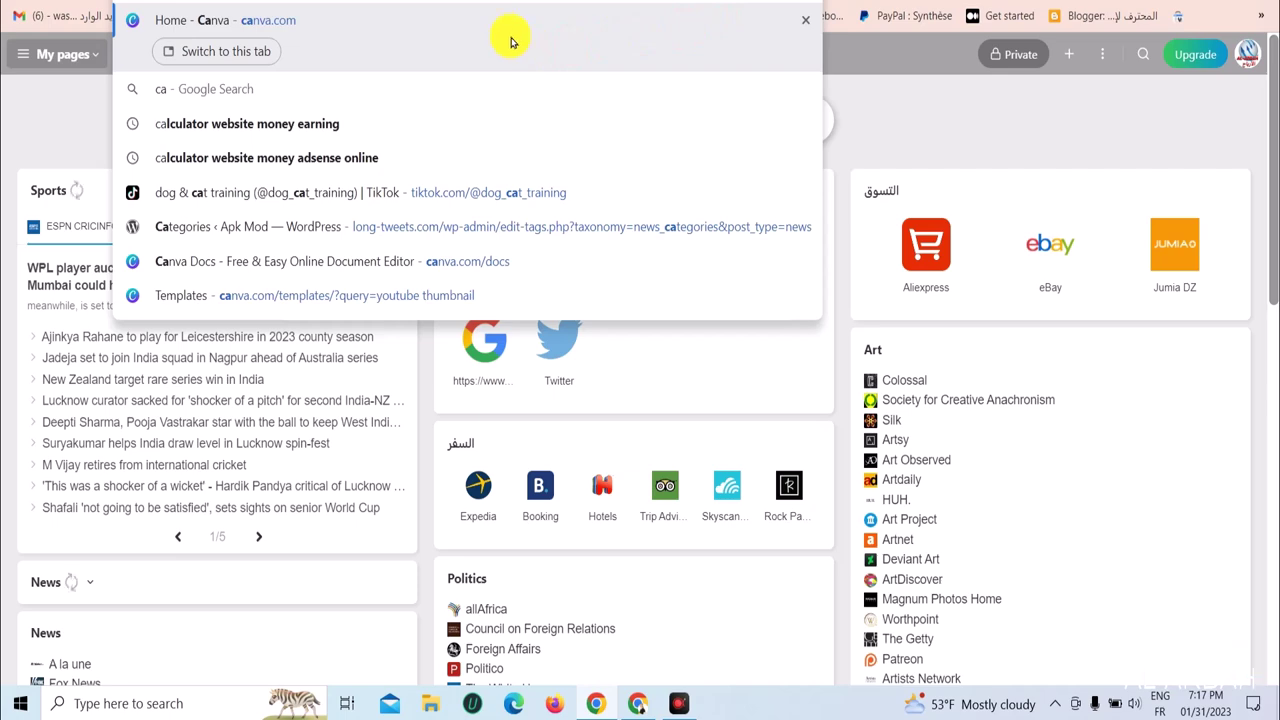
click(508, 36)
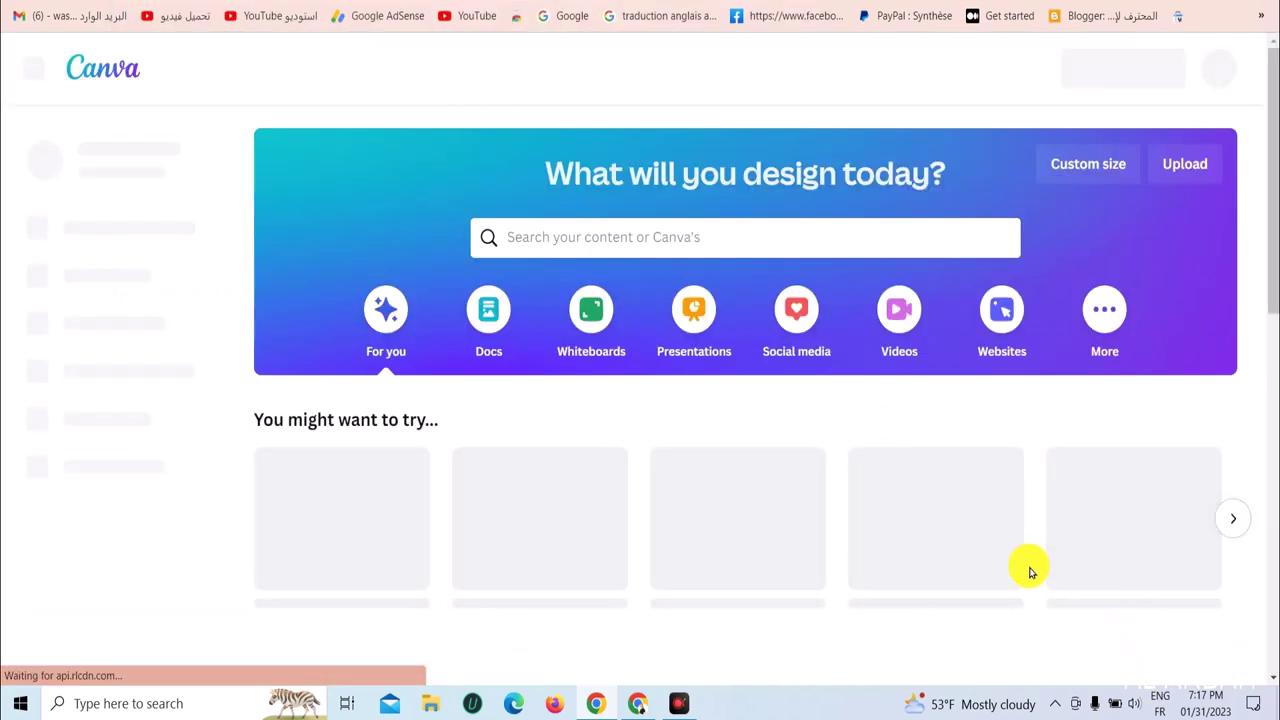
- Create a new custom-size design 4200 px wide and 4800 px high
click(1078, 165)
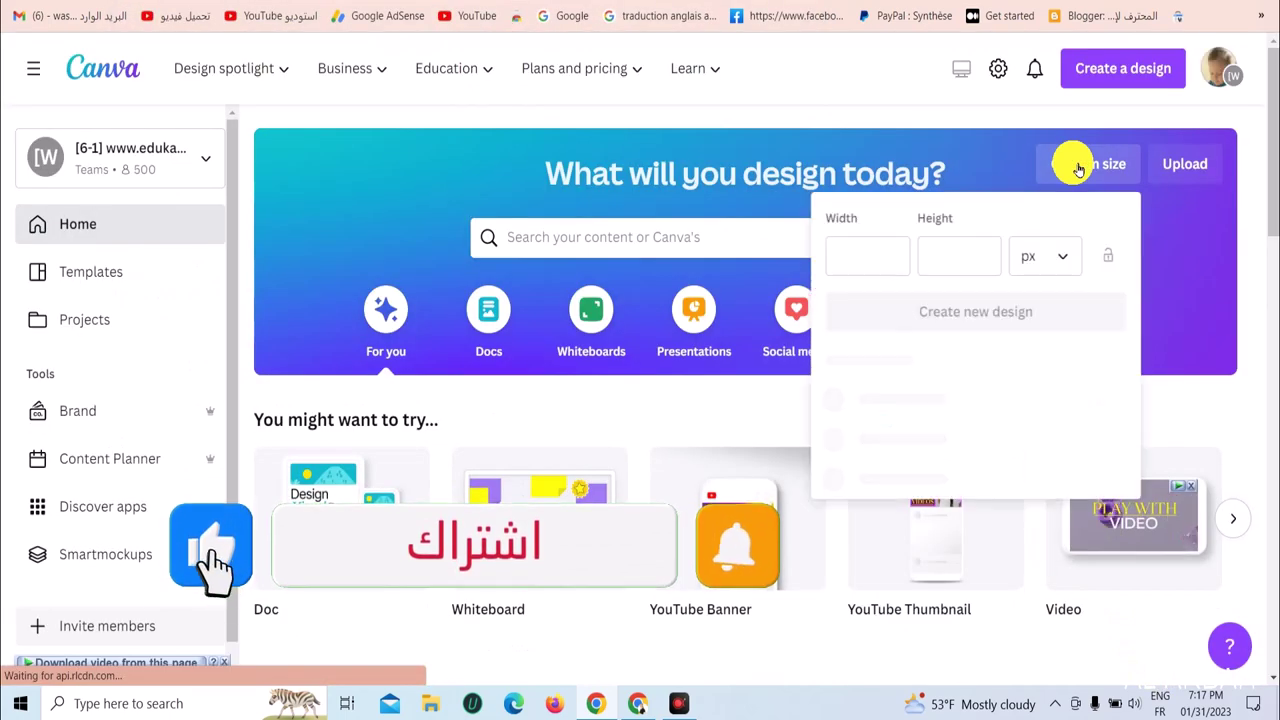
click(891, 263)
text(4200)
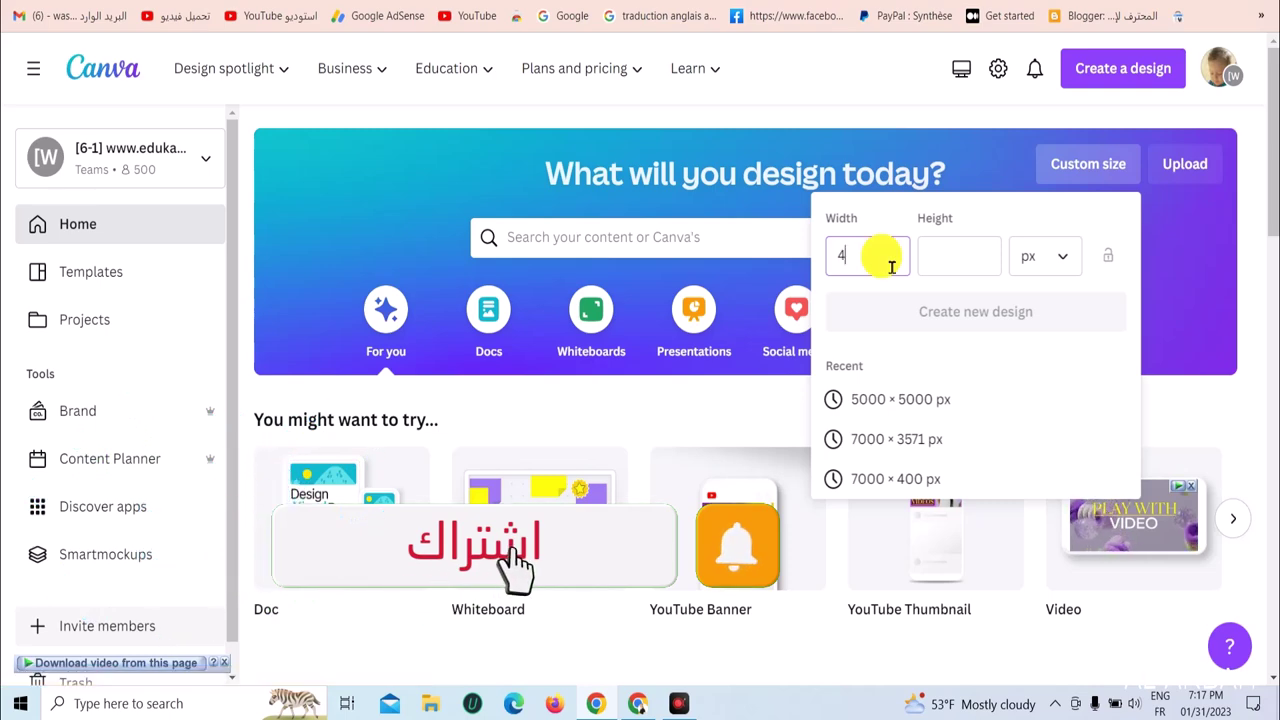
click(965, 257)
text(4000)
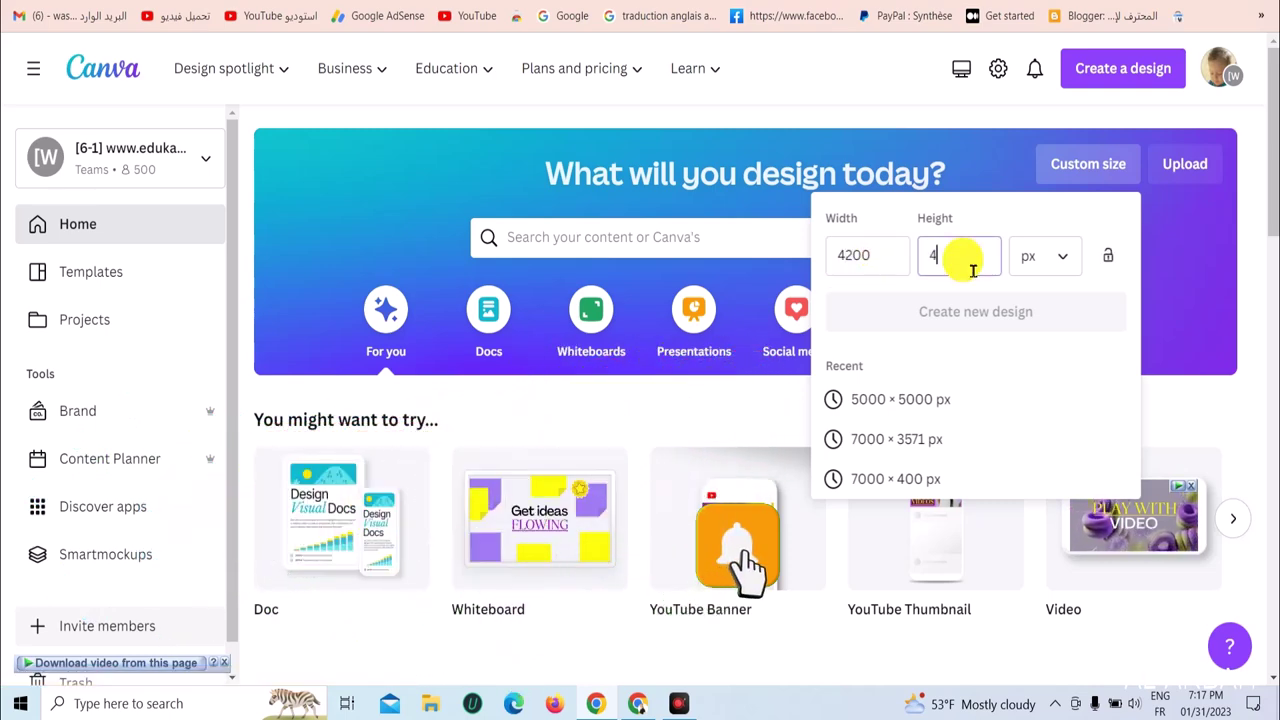
key(Return)
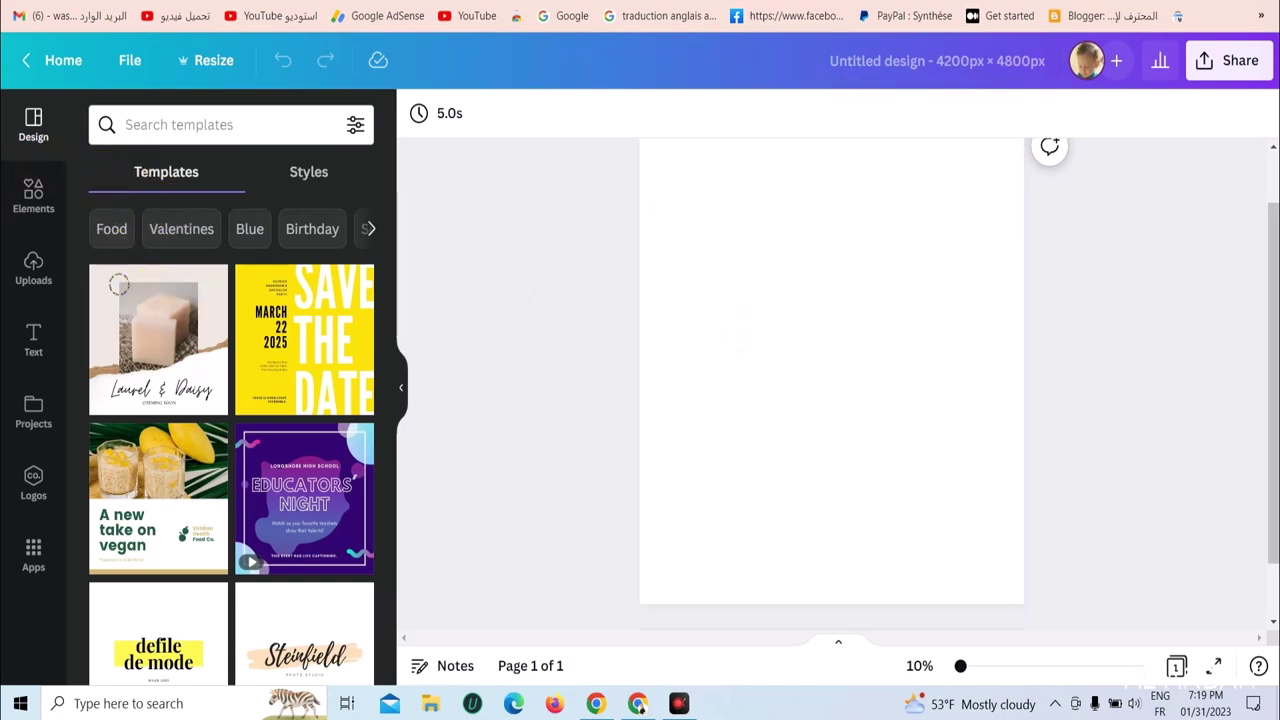
- Check the corgi shirt on Etsy for reference, then apply Canva's black Retro palm-tree sunset template from the "retro t-shirts" templates
click(950, 2)
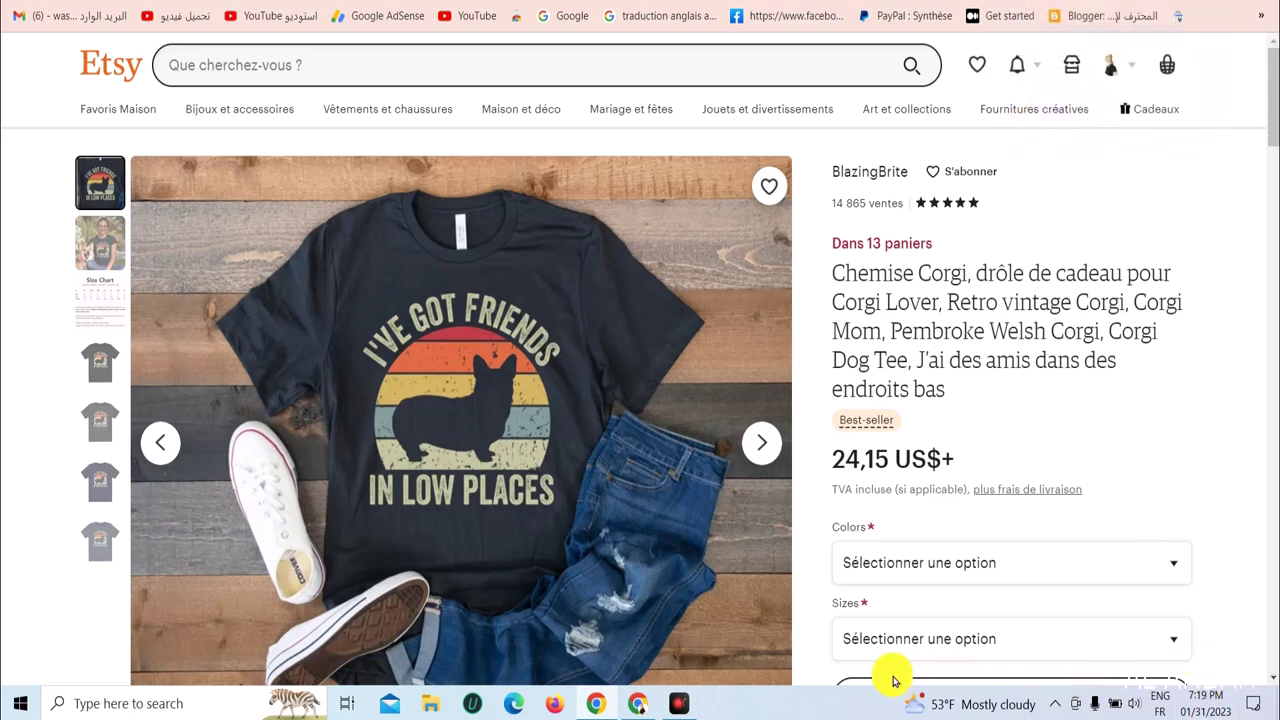
key(ctrl+Tab)
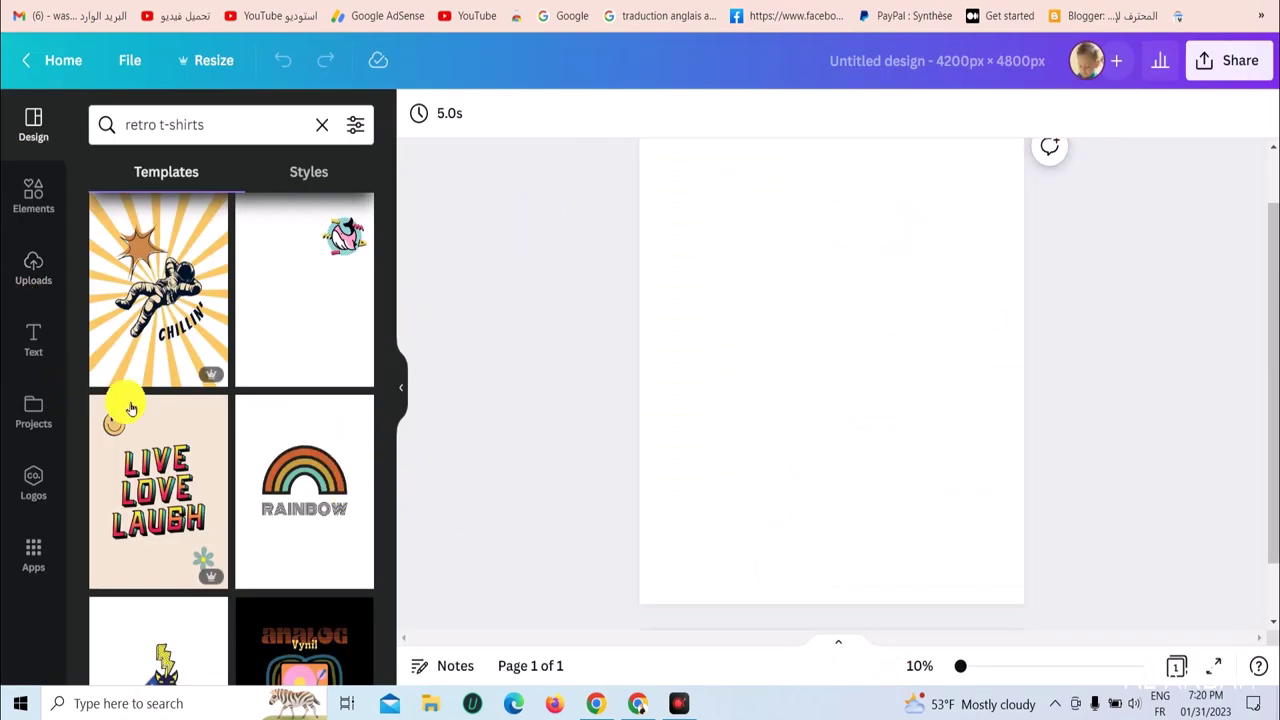
scroll(309, 401, down, 9)
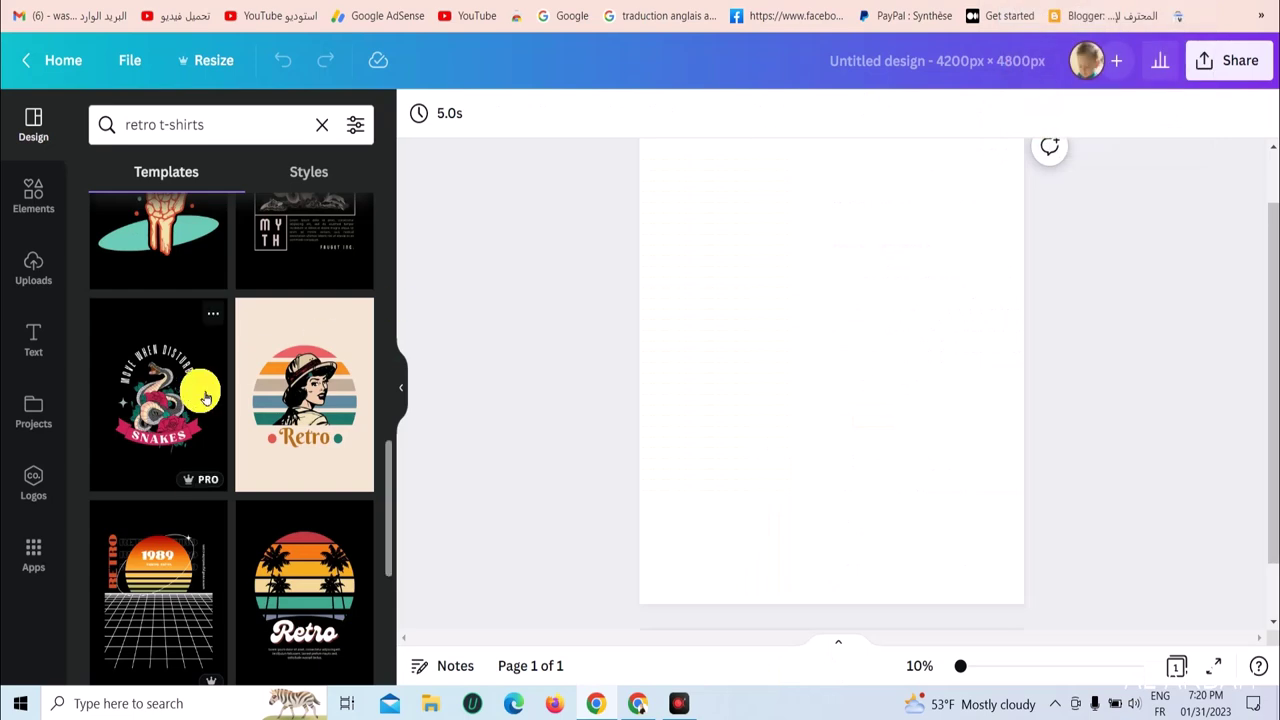
scroll(204, 397, down, 3)
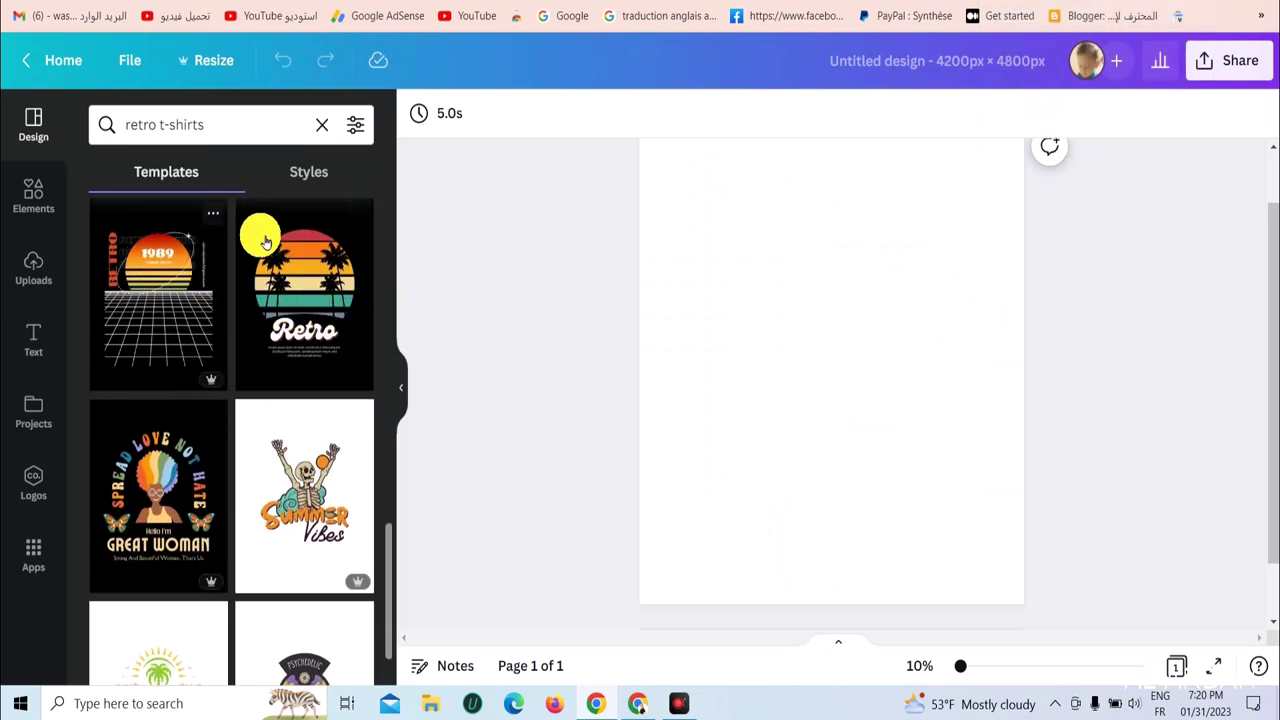
click(327, 307)
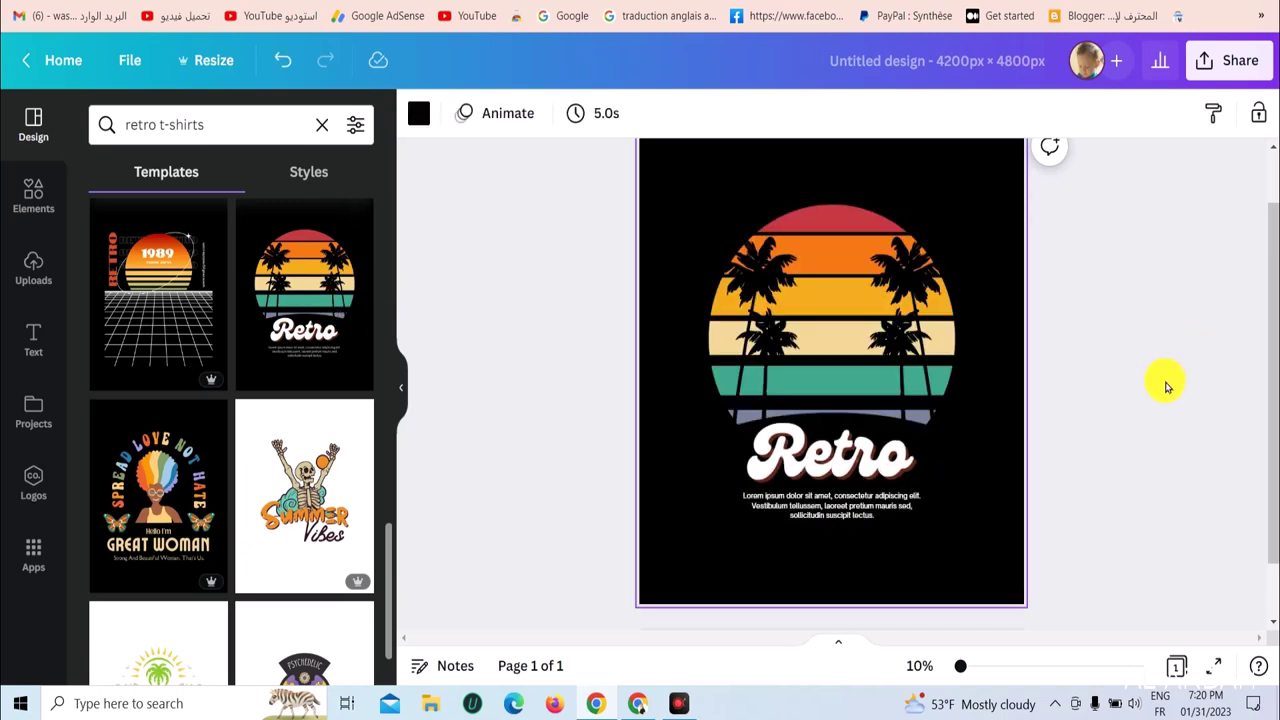
- Delete the lorem ipsum paragraph under the Retro title and move the title slightly lower on the page
click(814, 440)
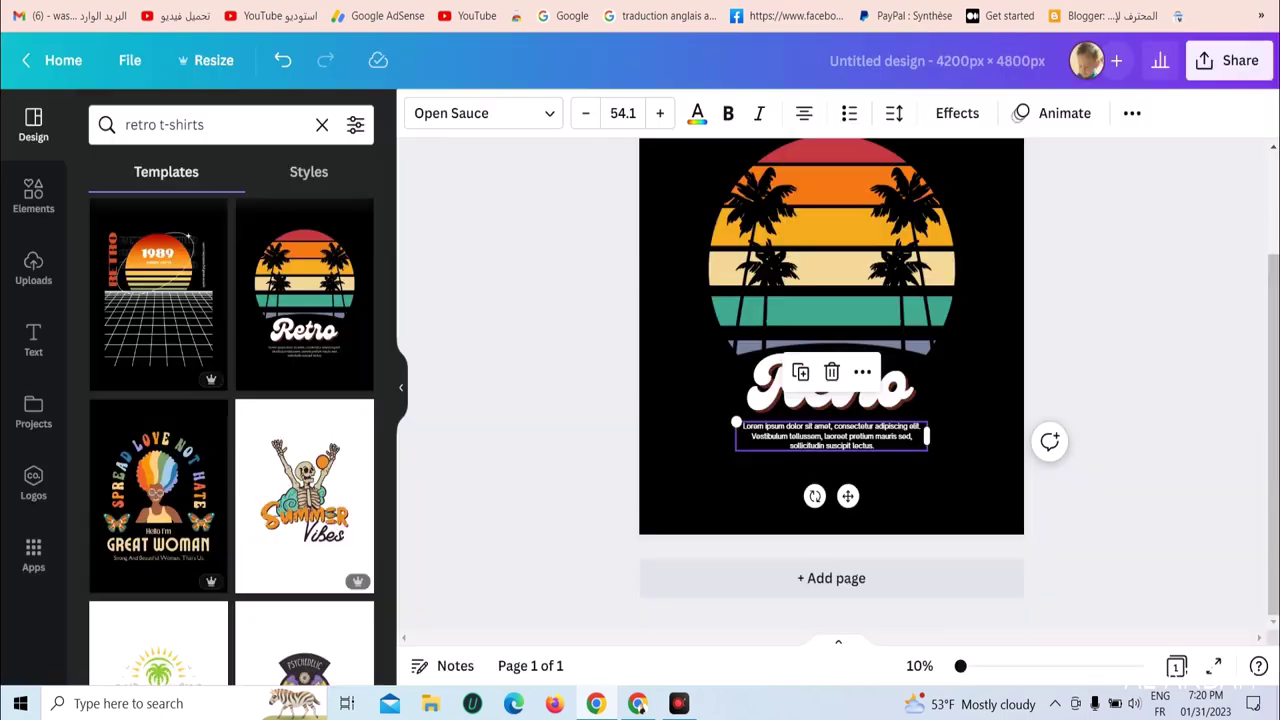
click(834, 377)
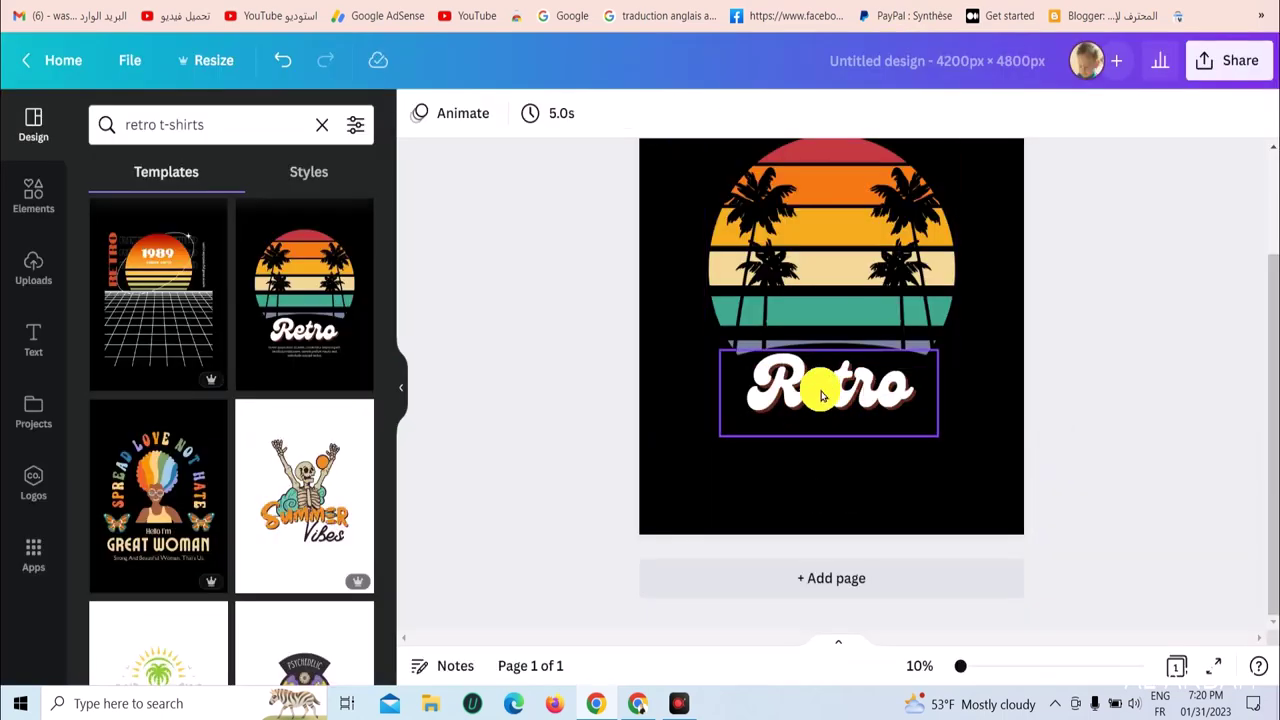
drag(821, 388, 824, 412)
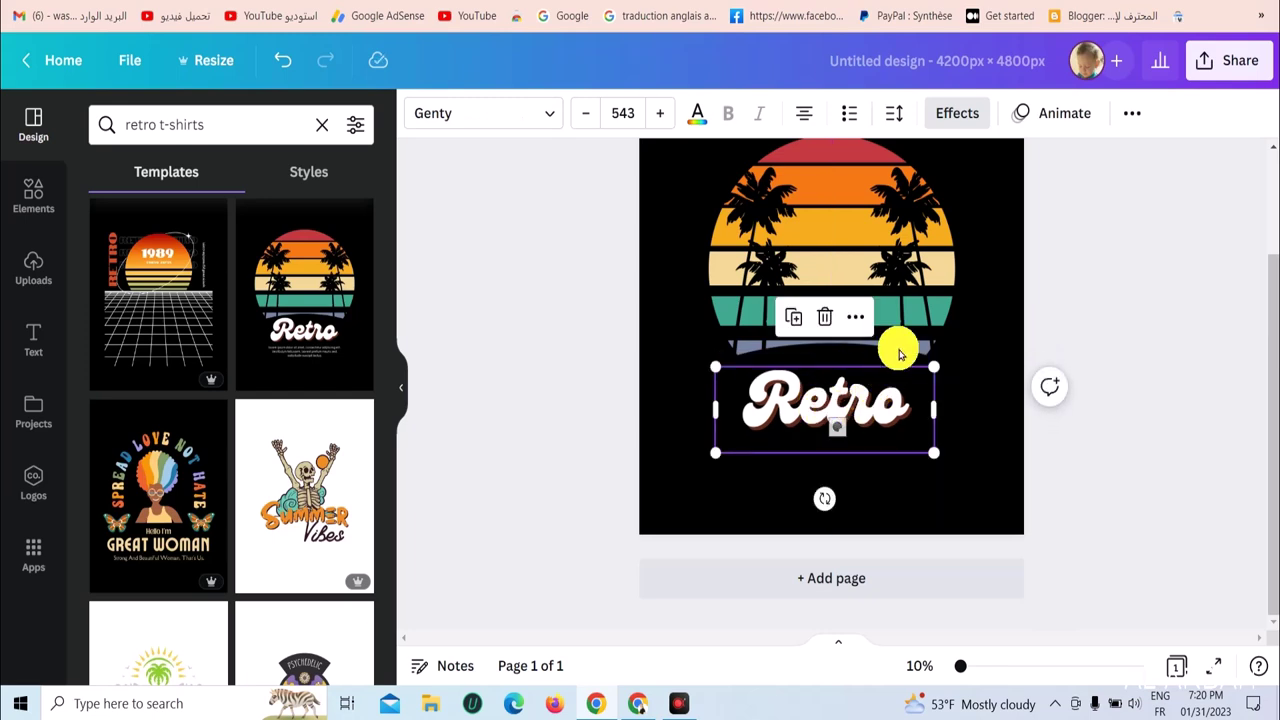
- Delete the striped palm-tree sunset graphic above the Retro title
scroll(828, 349, up, 1)
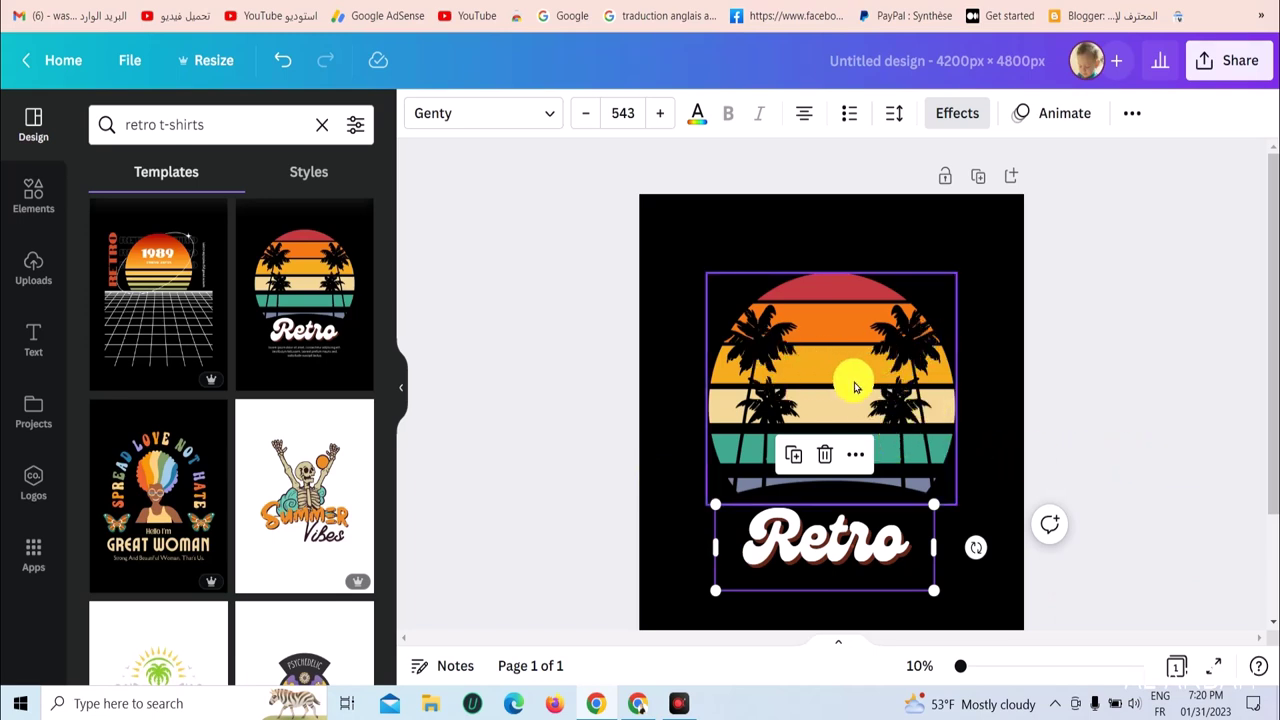
click(823, 297)
click(831, 224)
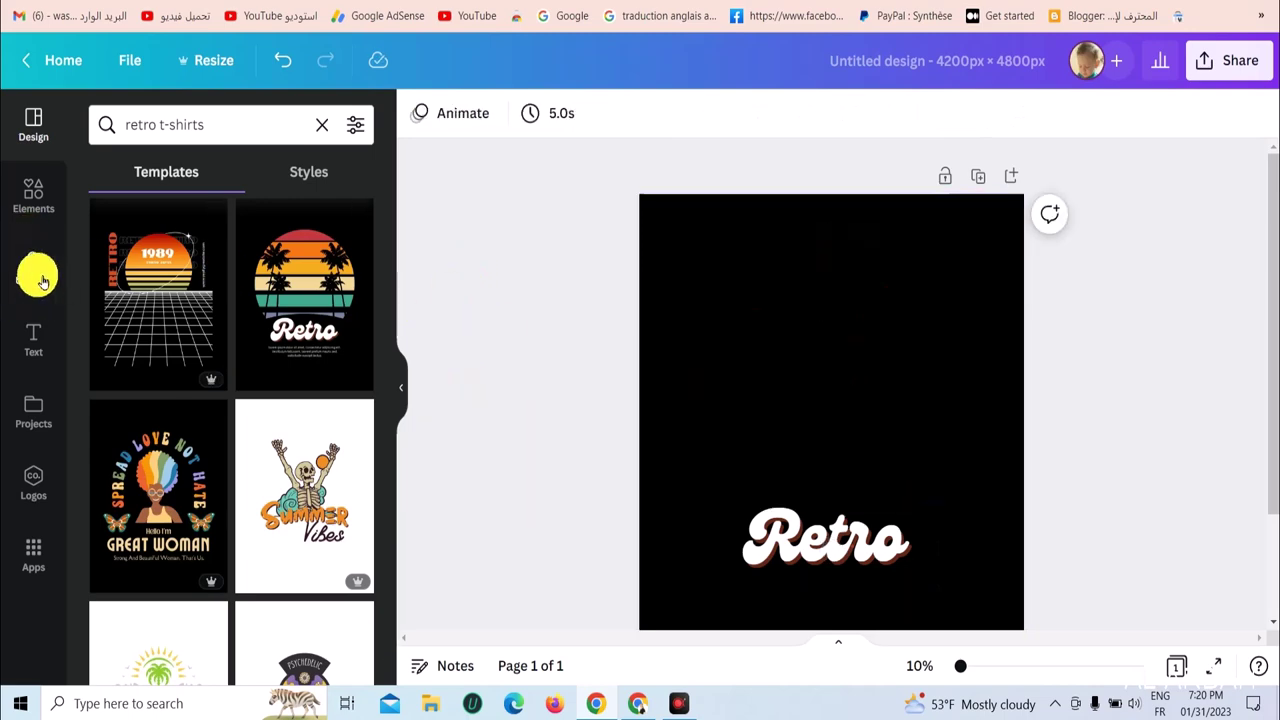
- Search the elements library for "retro" and look through the matching items
click(34, 204)
click(146, 124)
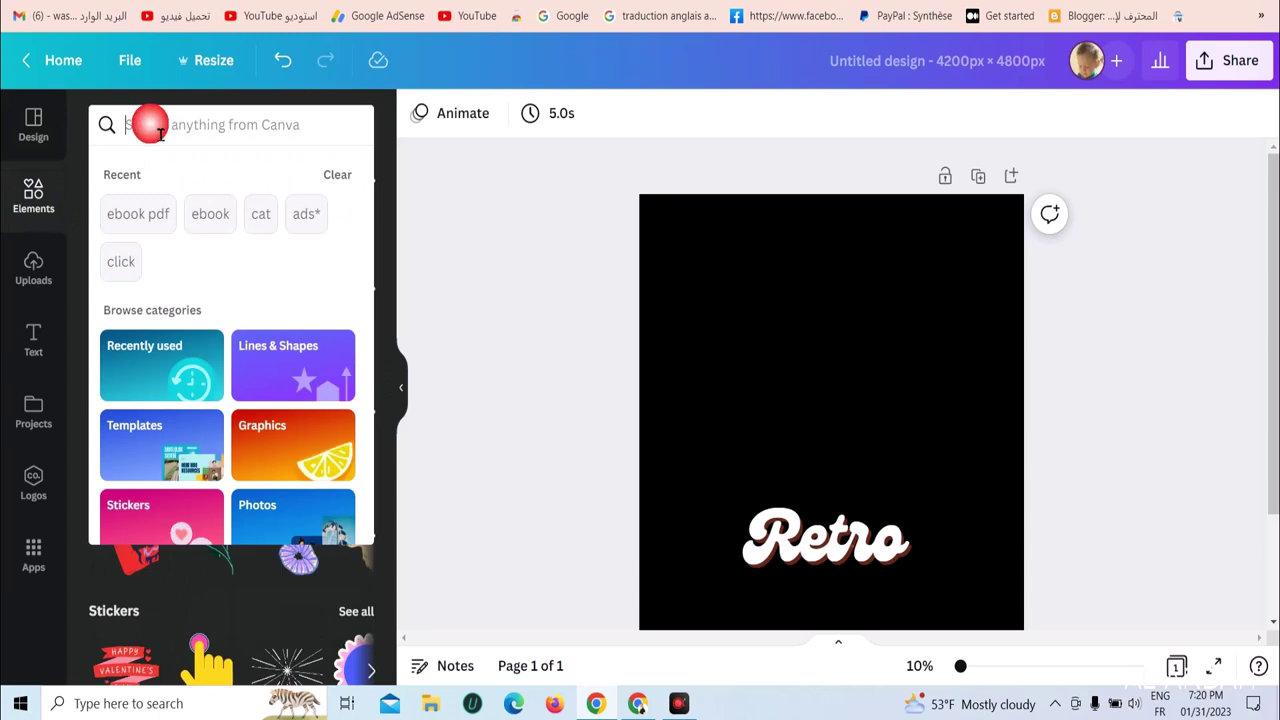
text(retro)
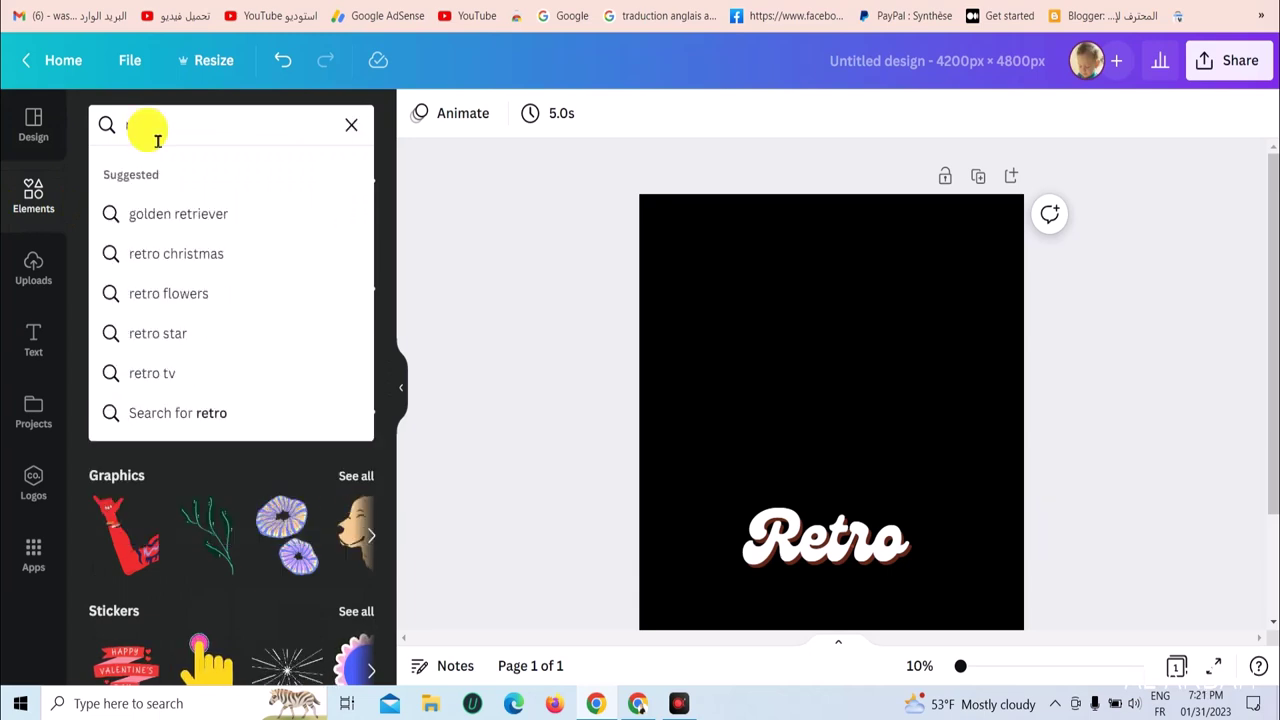
key(Return)
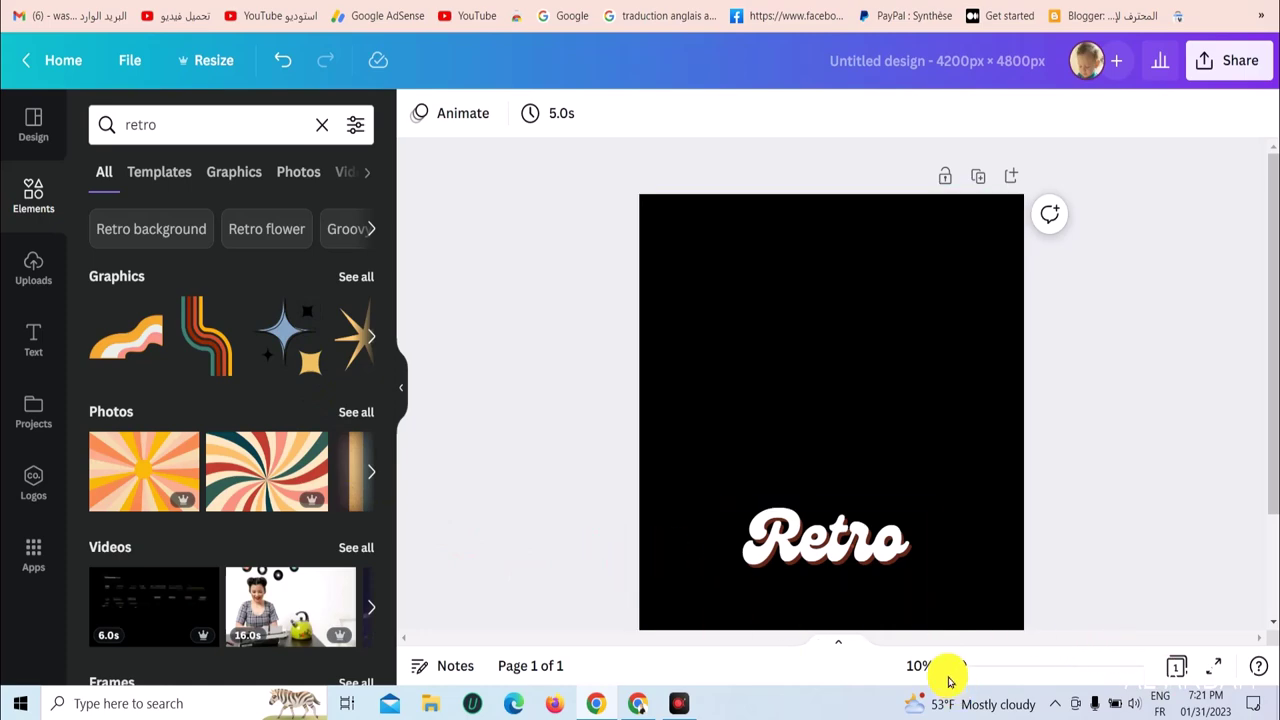
scroll(337, 529, down, 3)
scroll(345, 551, up, 3)
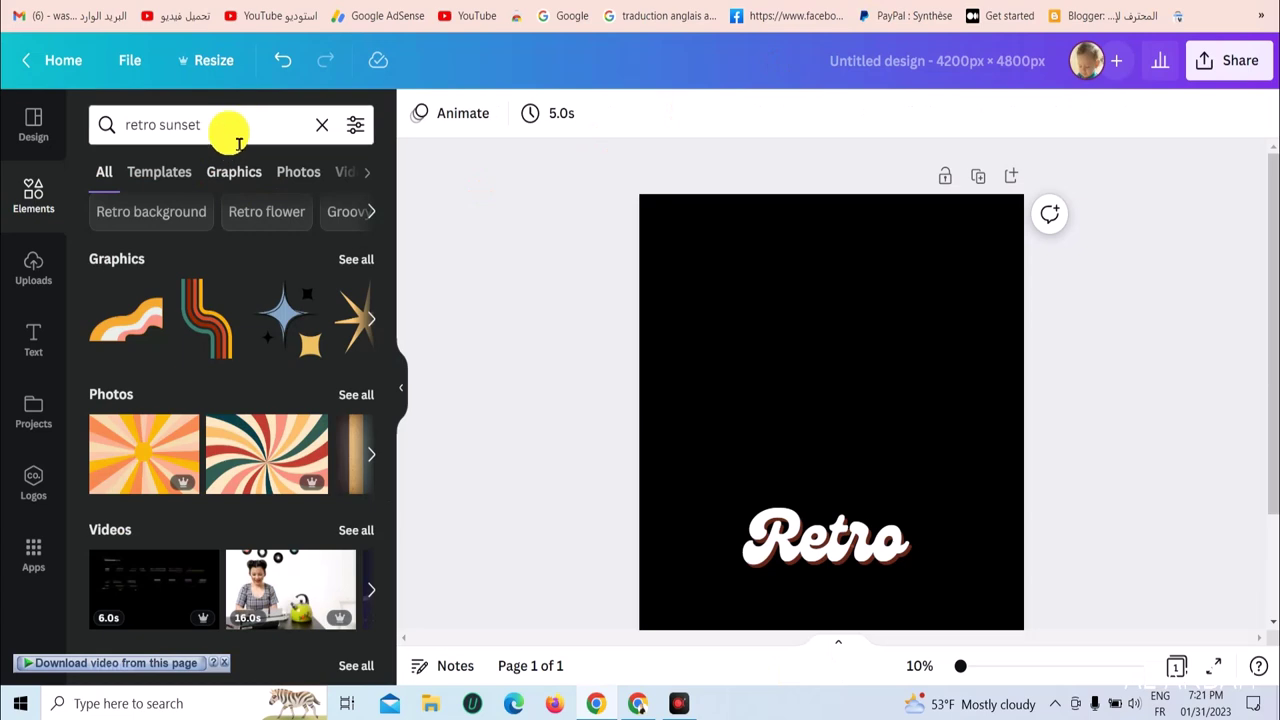
- Search the elements library for "retro sunset" and show all matching graphics
click(241, 133)
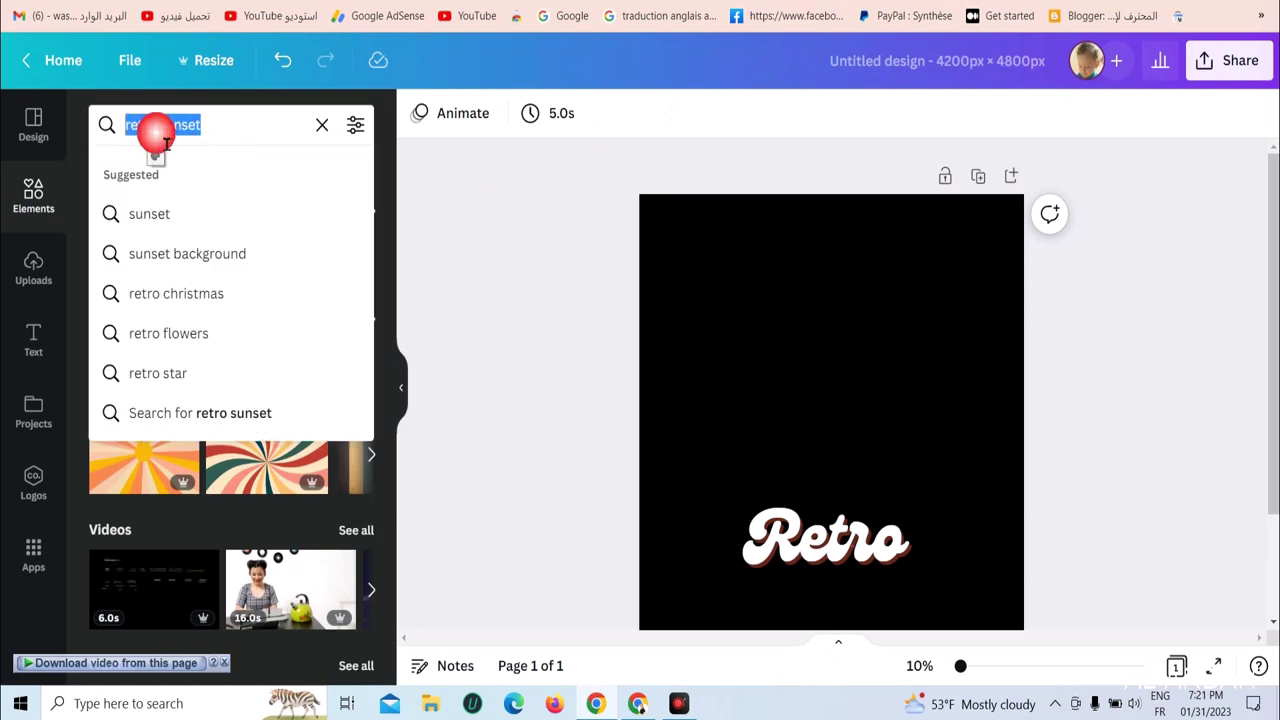
key(Return)
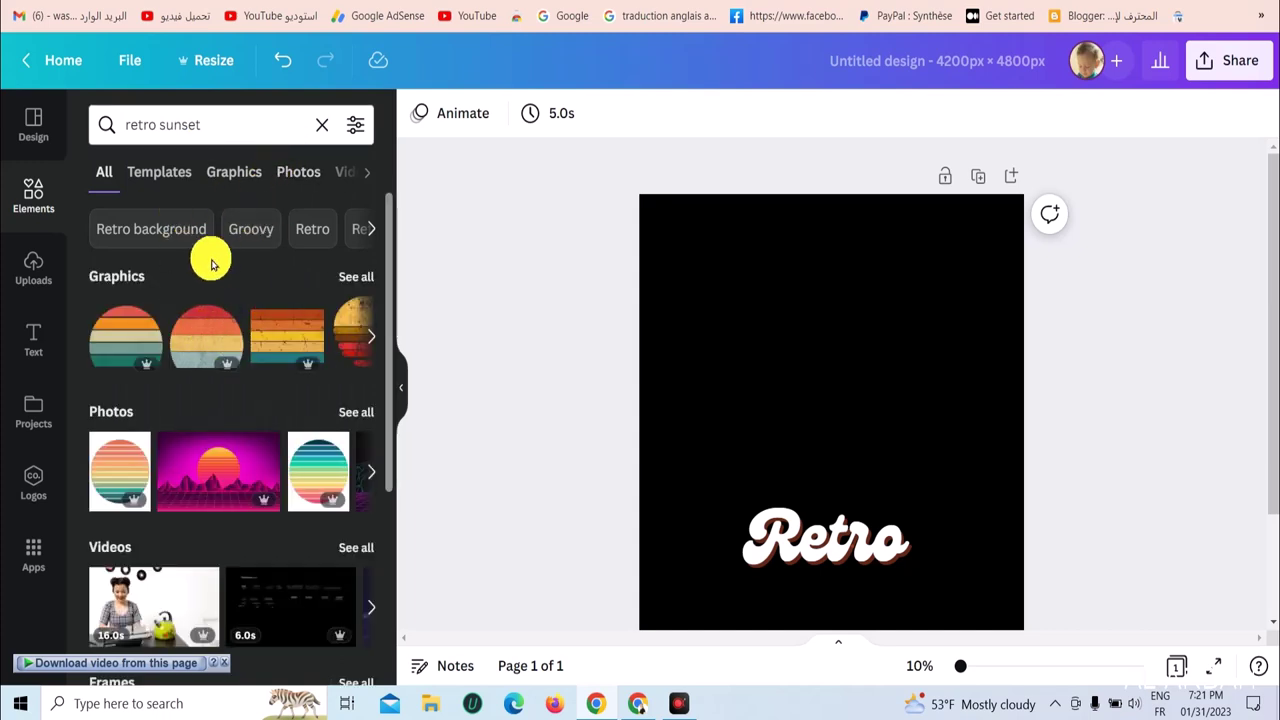
click(355, 277)
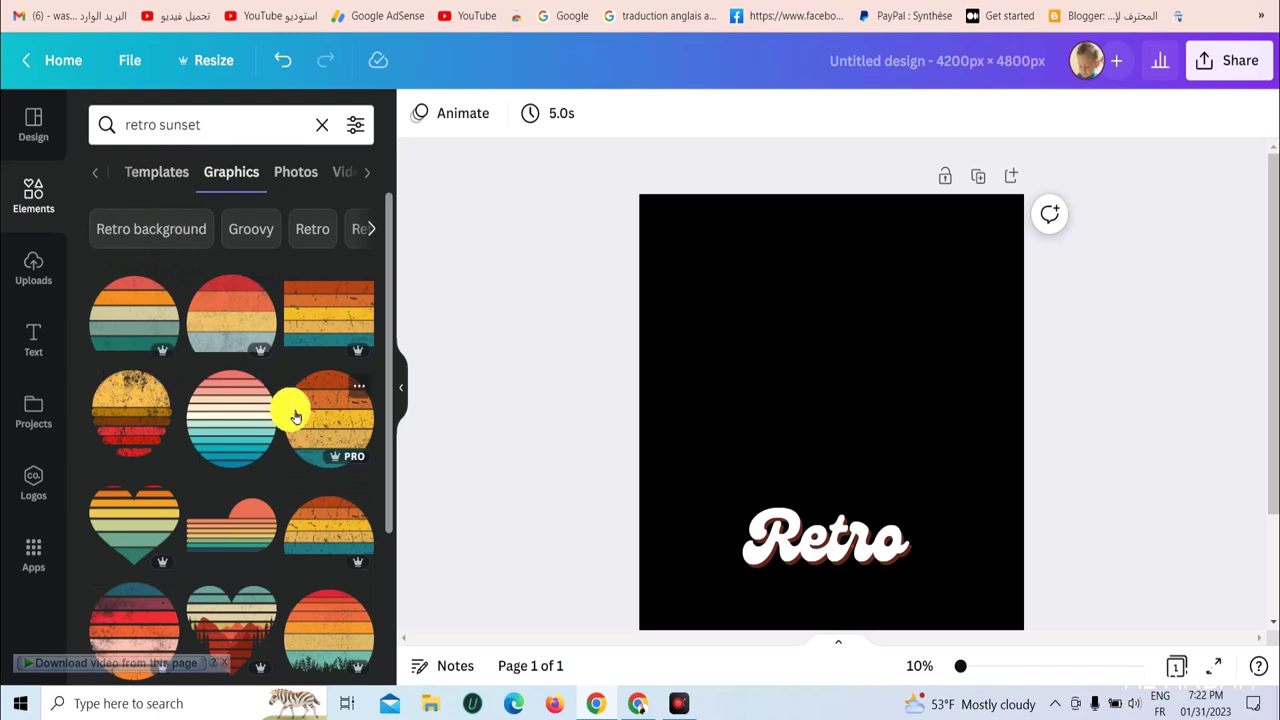
- Add the round distressed sunset graphic with orange, yellow and teal stripes to the page
drag(390, 380, 398, 505)
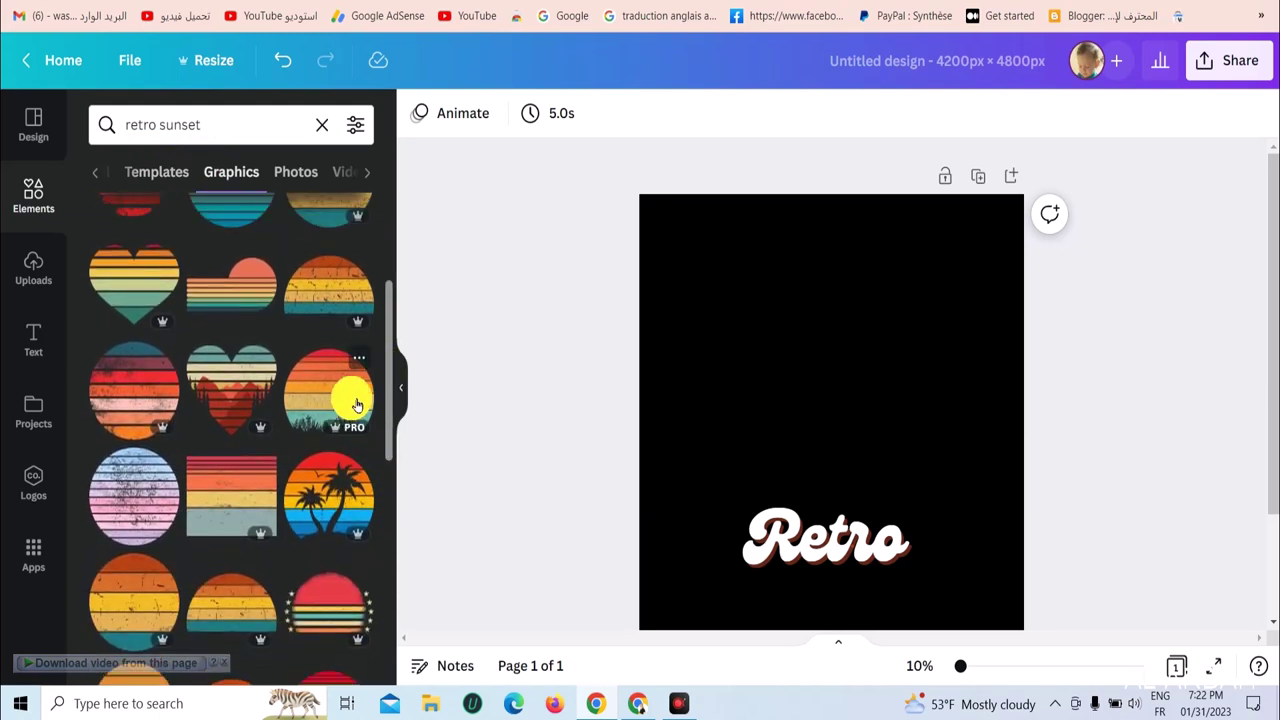
scroll(224, 380, up, 3)
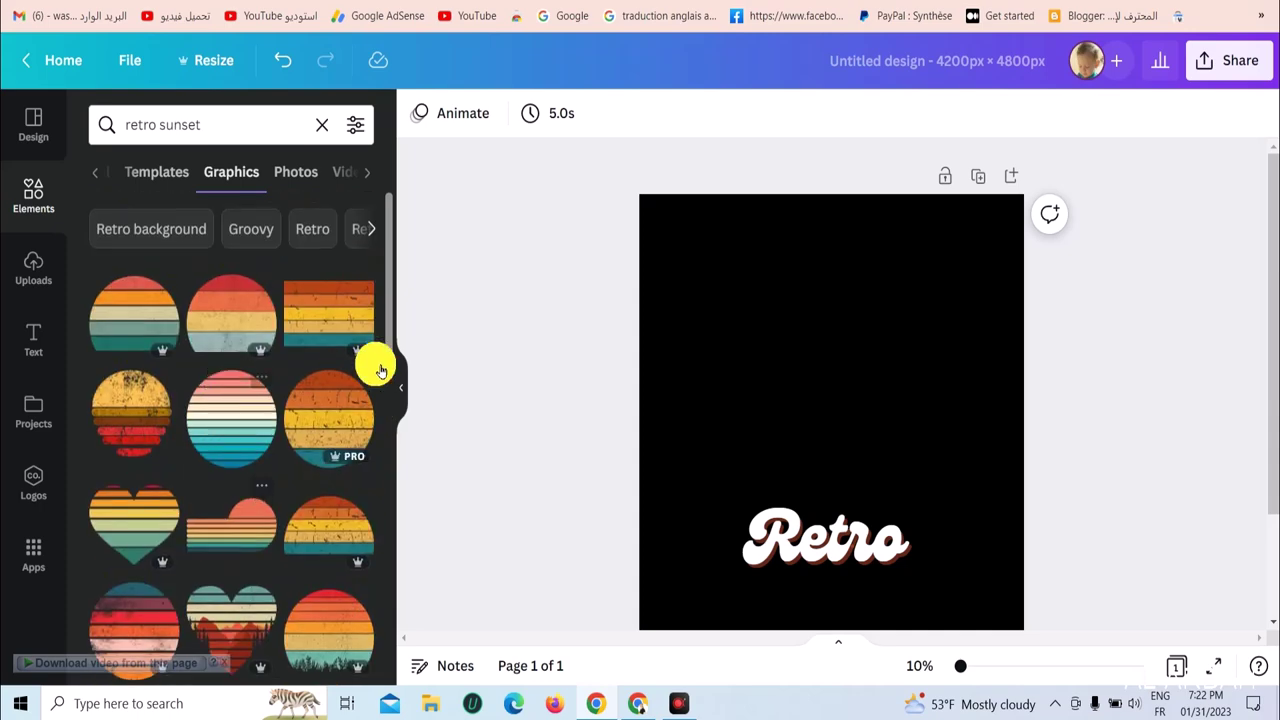
click(335, 411)
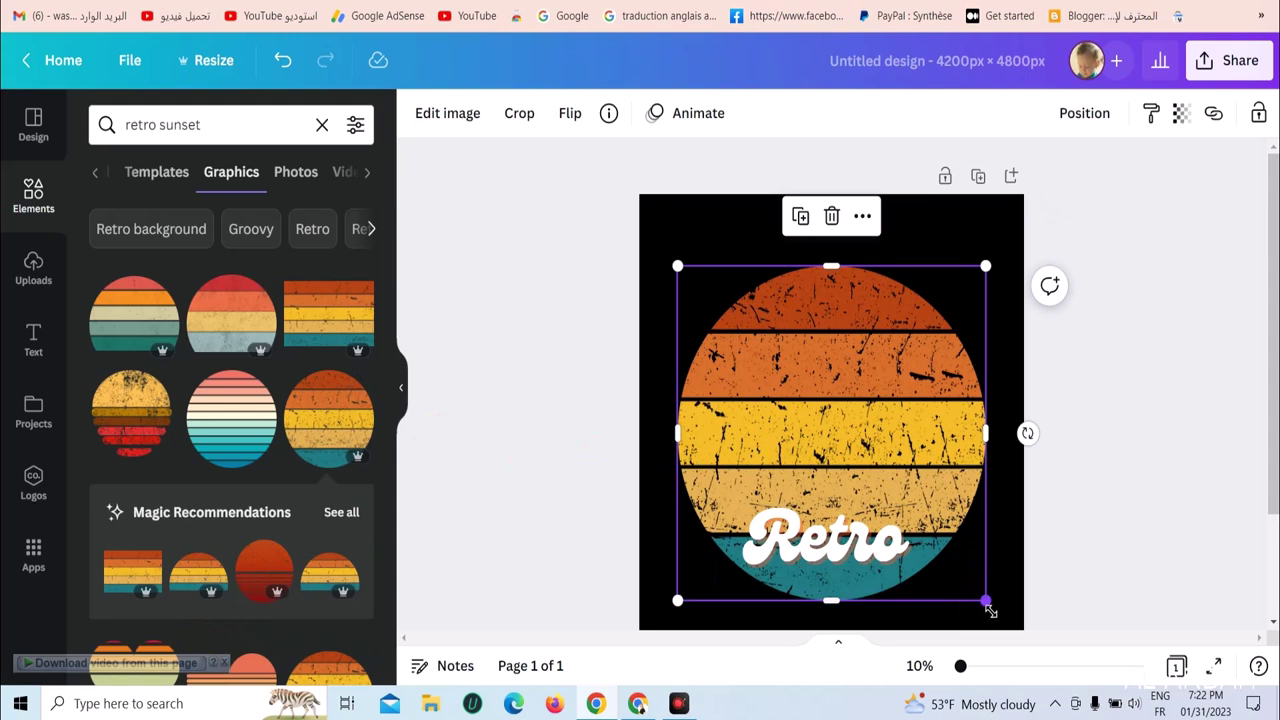
- Scale down the round sunset graphic and place it centrally just above the Retro title
drag(980, 583, 880, 486)
drag(803, 426, 851, 401)
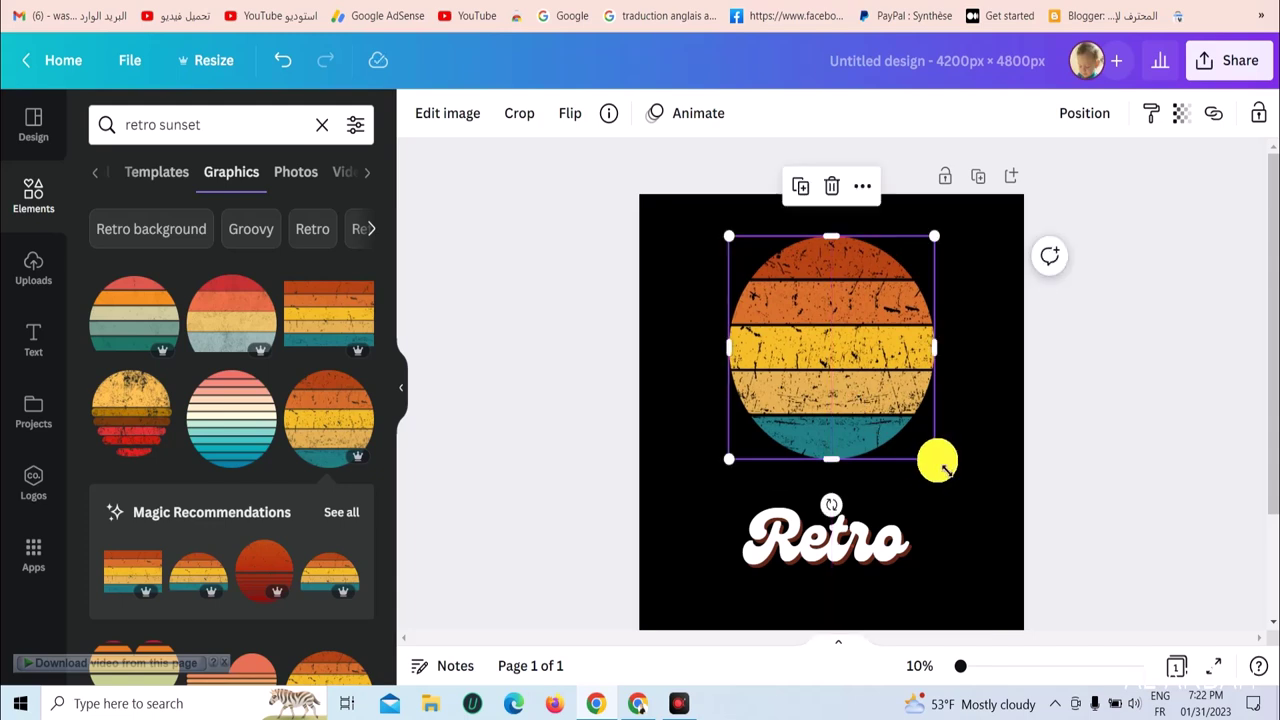
mouse_move(943, 468)
mouse_down()
mouse_move(962, 490)
mouse_move(957, 478)
mouse_up()
drag(731, 478, 690, 510)
drag(800, 457, 814, 452)
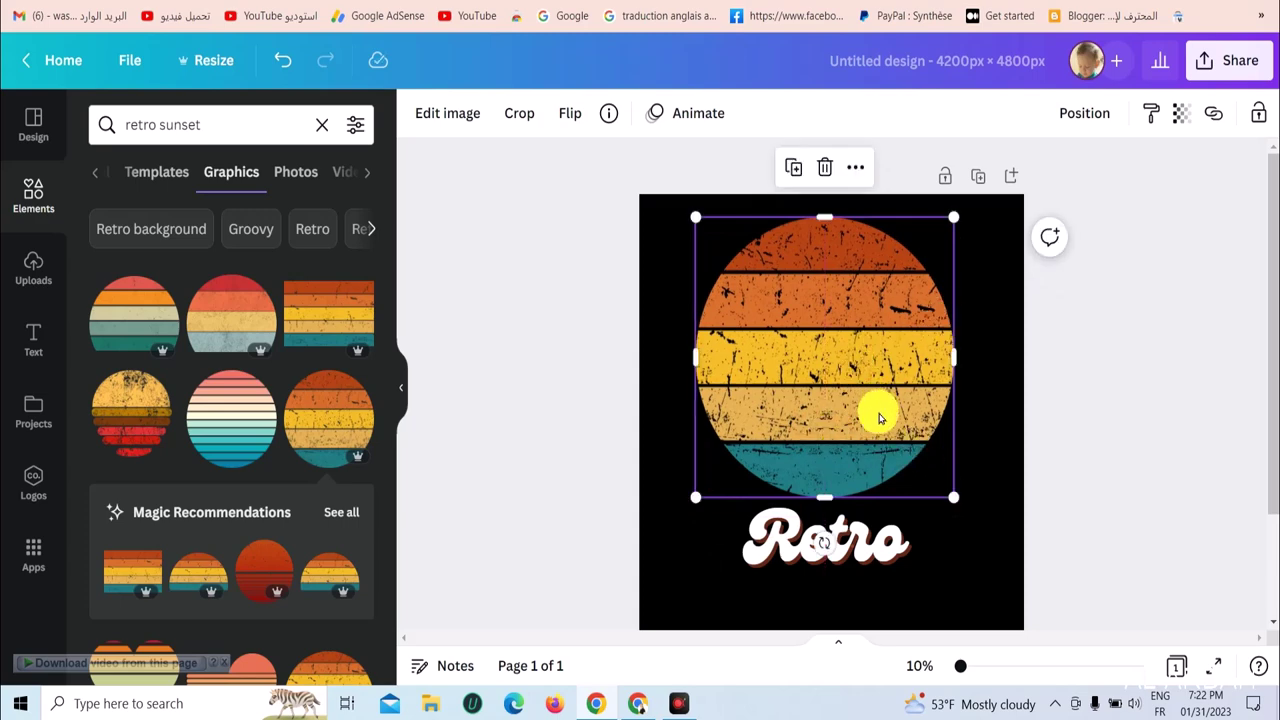
- Switch to ChatGPT and review the ten three-word dog T-shirt slogans together with their Arabic translation
click(860, 553)
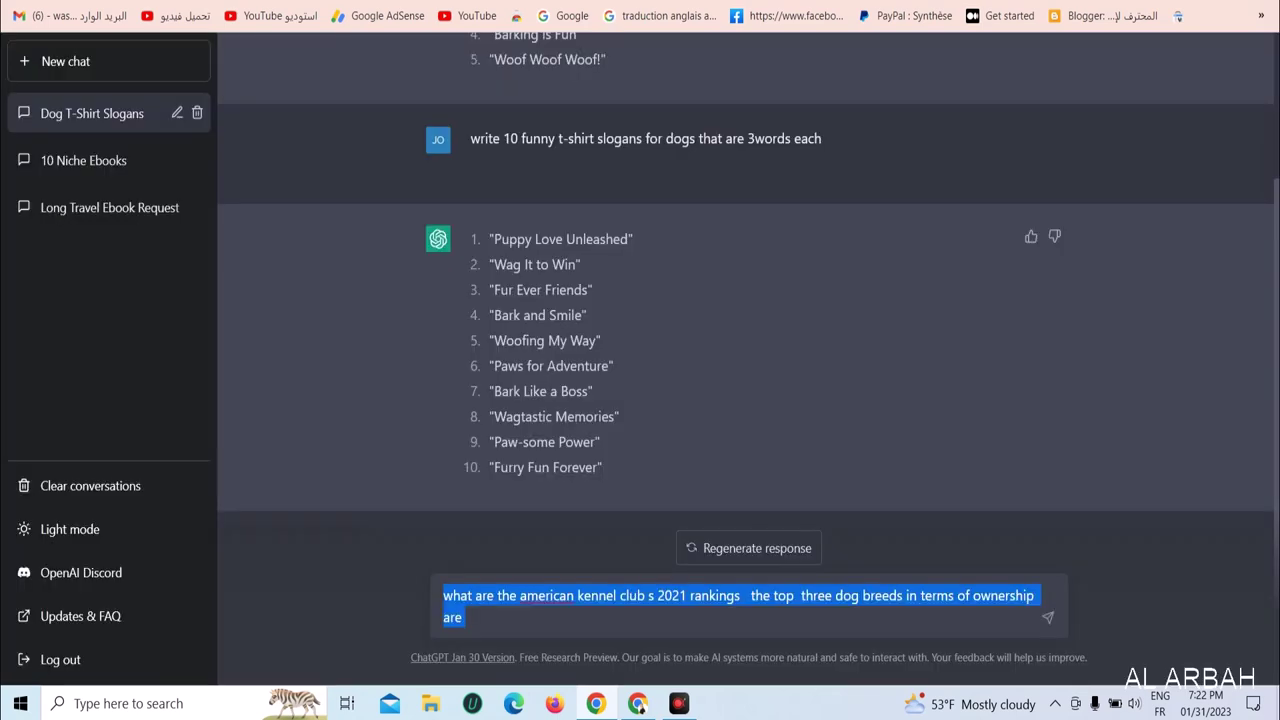
scroll(589, 303, up, 2)
scroll(589, 303, down, 2)
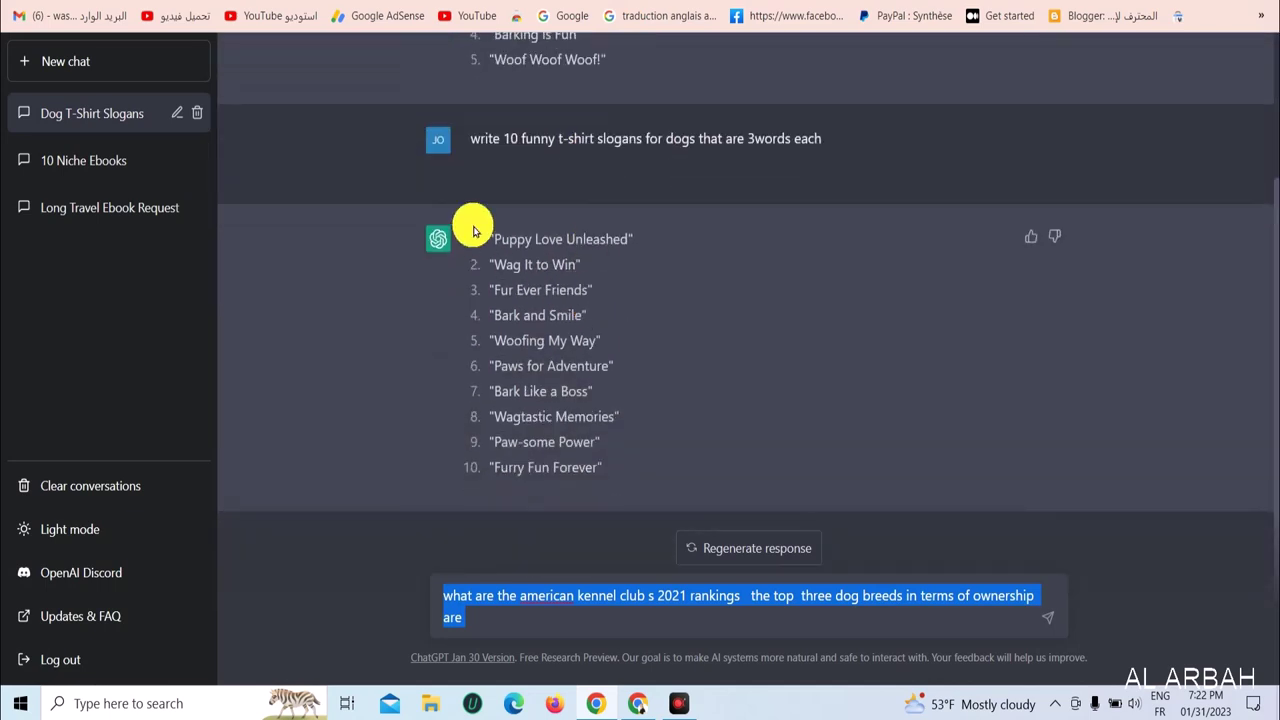
drag(489, 238, 611, 440)
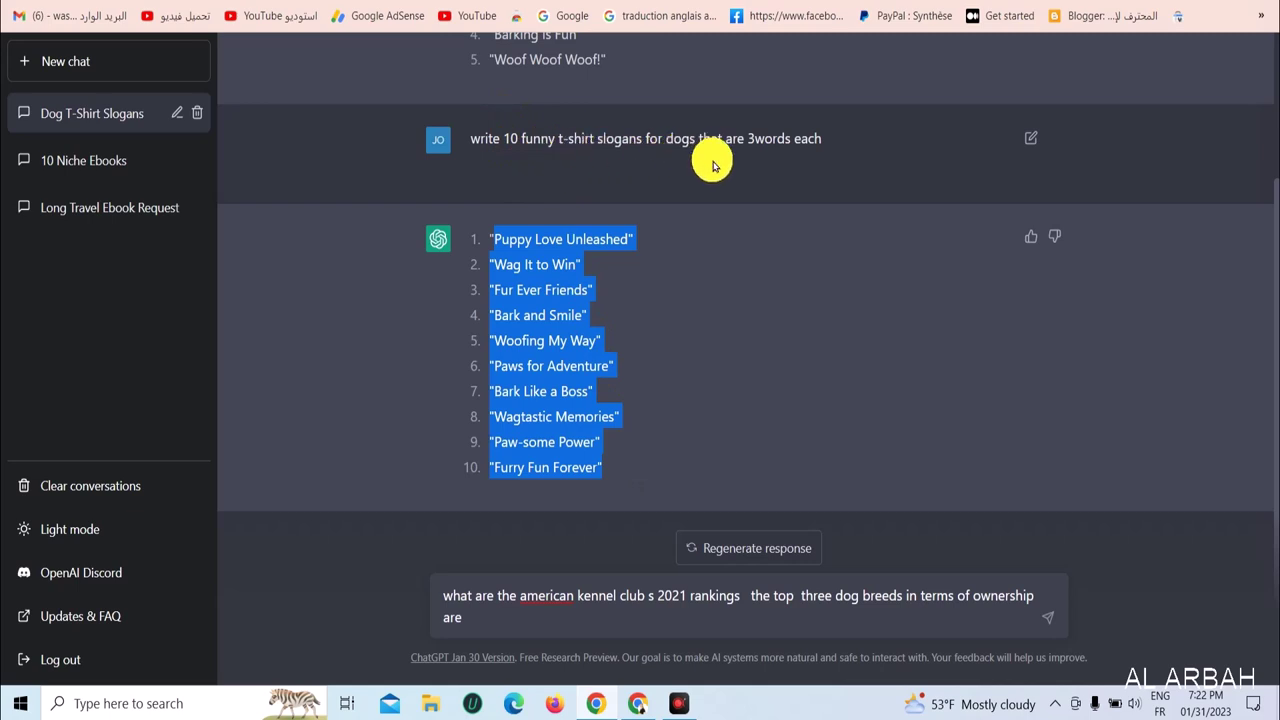
click(765, 150)
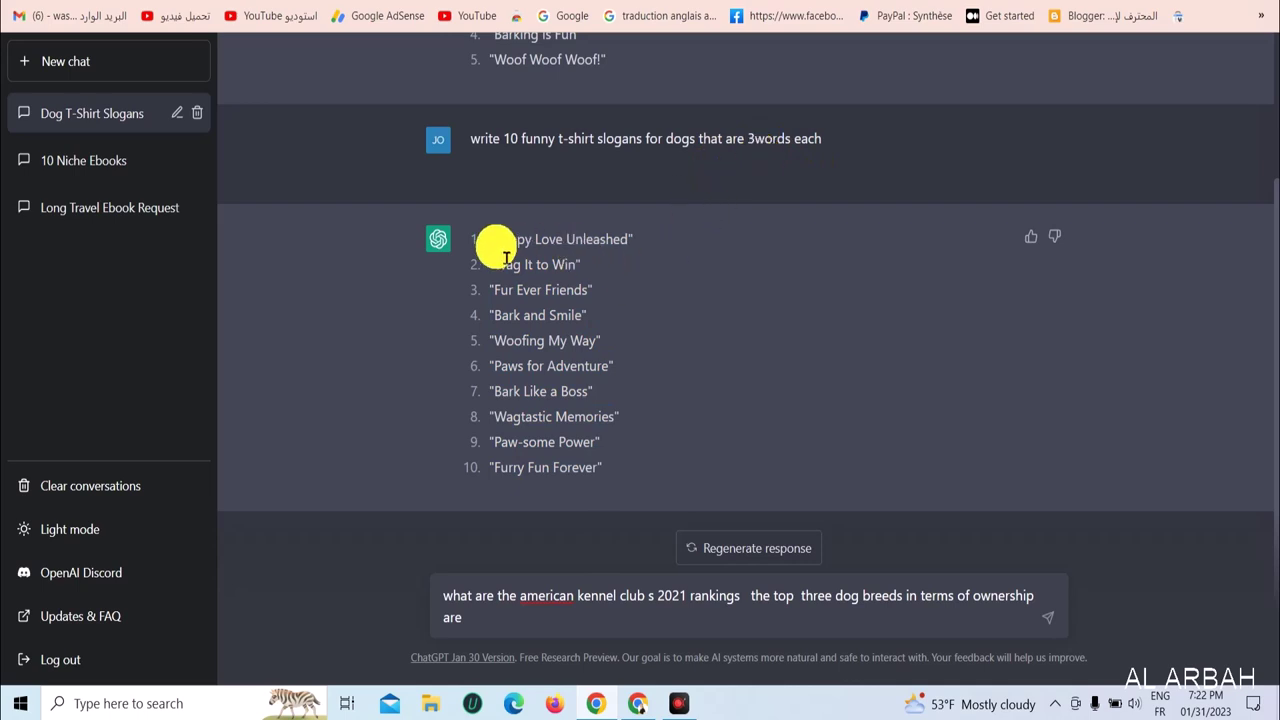
drag(624, 254, 394, 249)
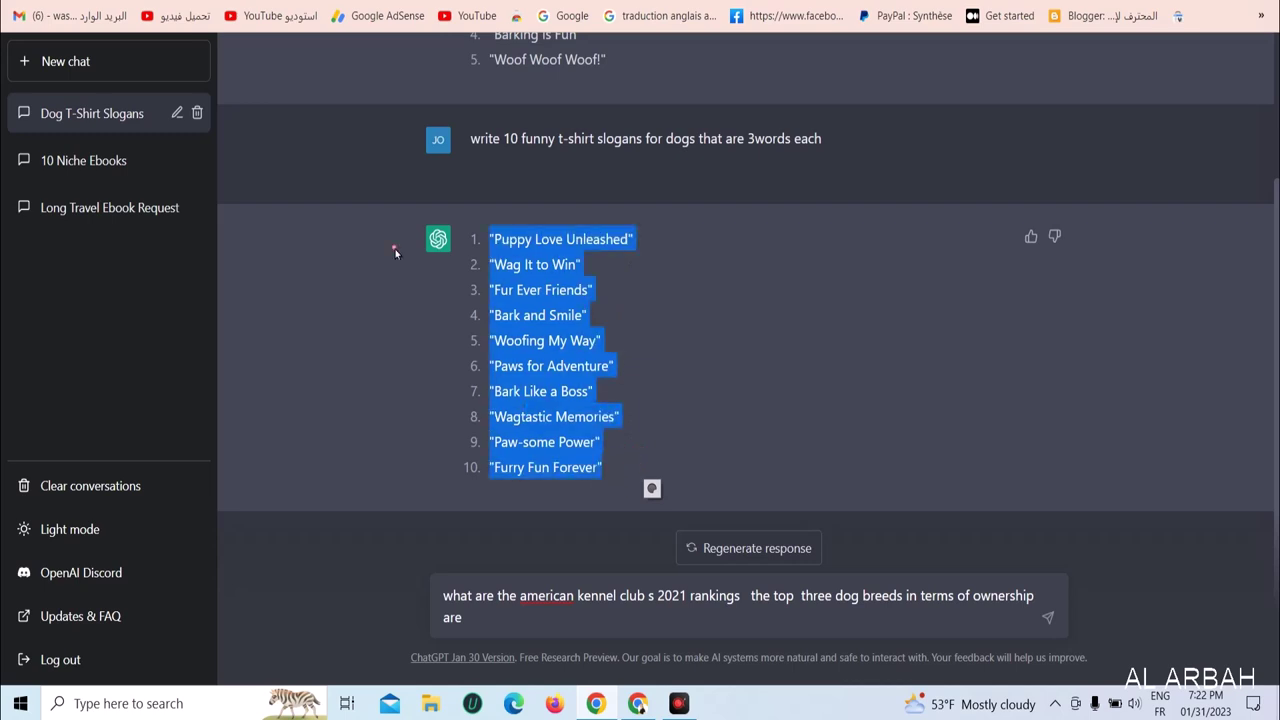
click(439, 287)
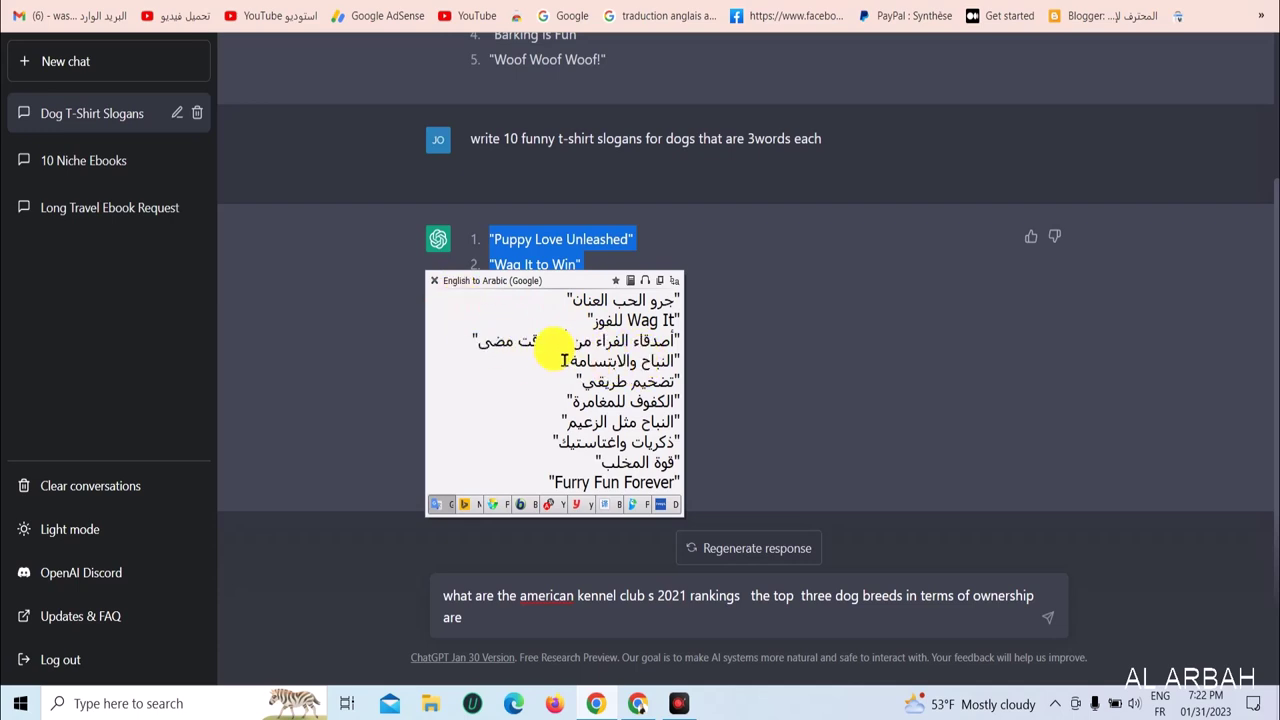
click(435, 281)
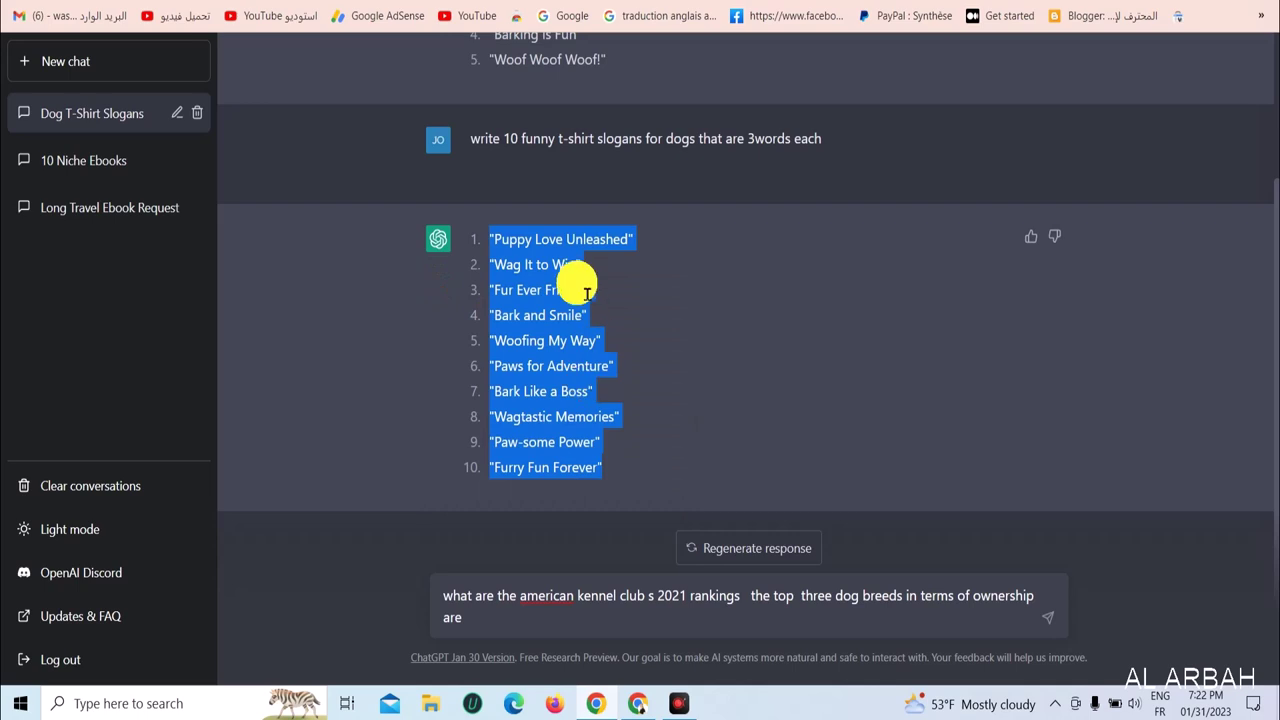
click(524, 256)
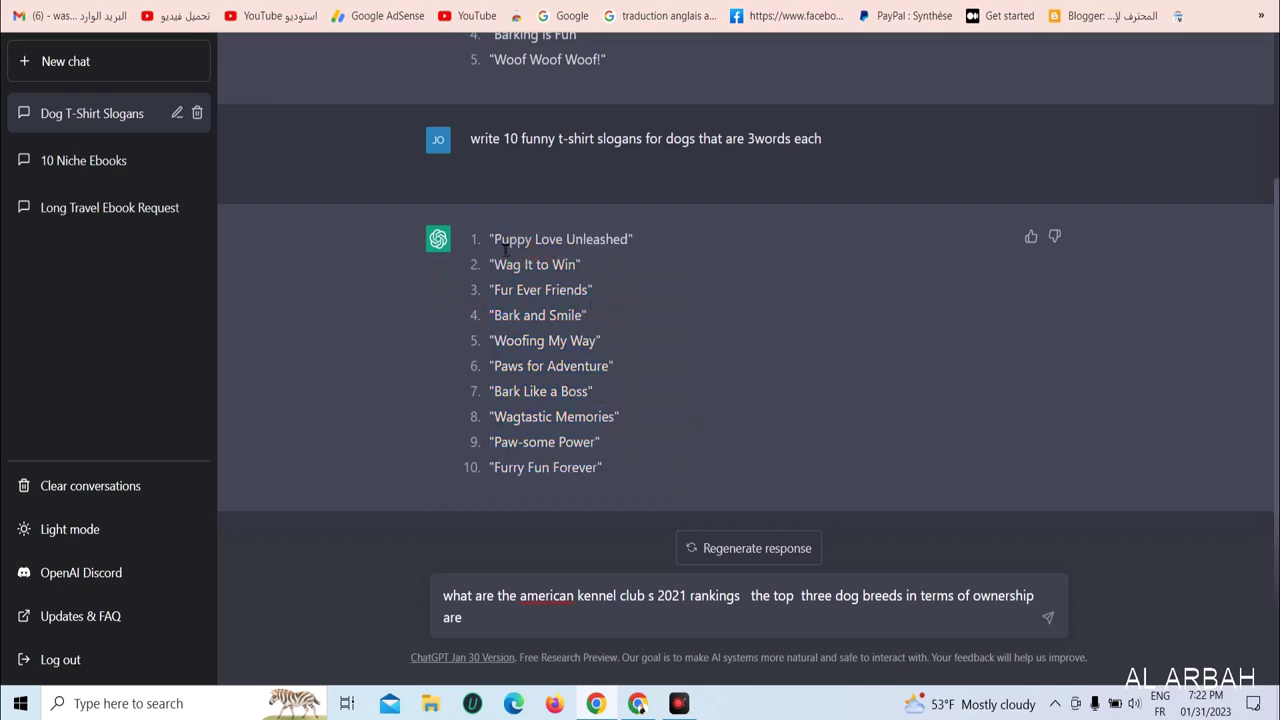
- Copy the slogan "Puppy Love Unleashed" from ChatGPT and paste it over the Retro title in the Canva design
right_click(620, 246)
click(620, 249)
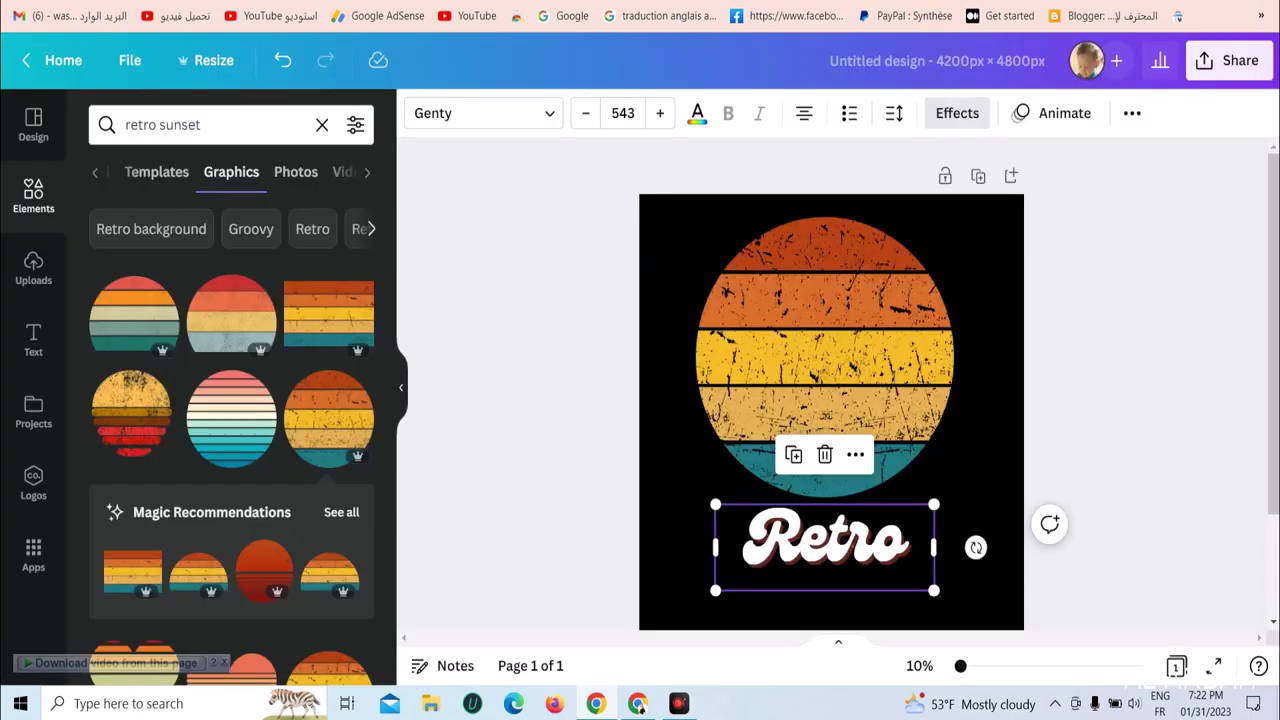
double_click(850, 527)
right_click(838, 543)
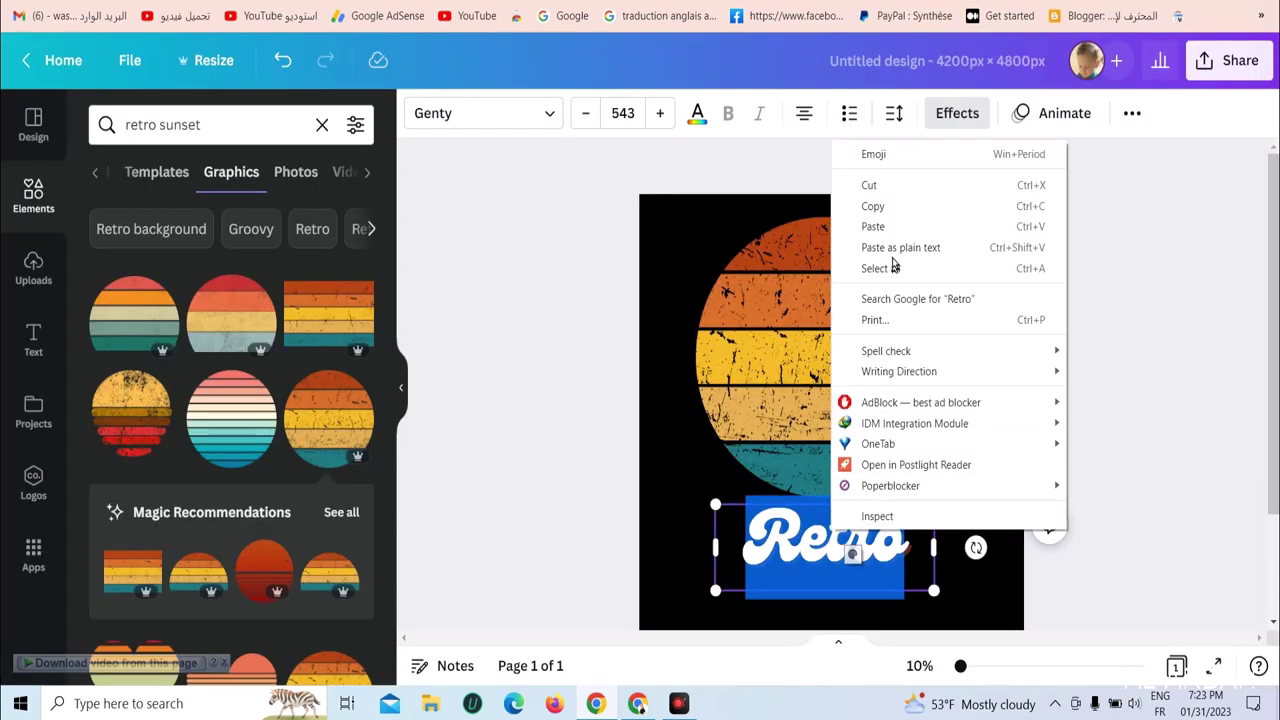
click(894, 226)
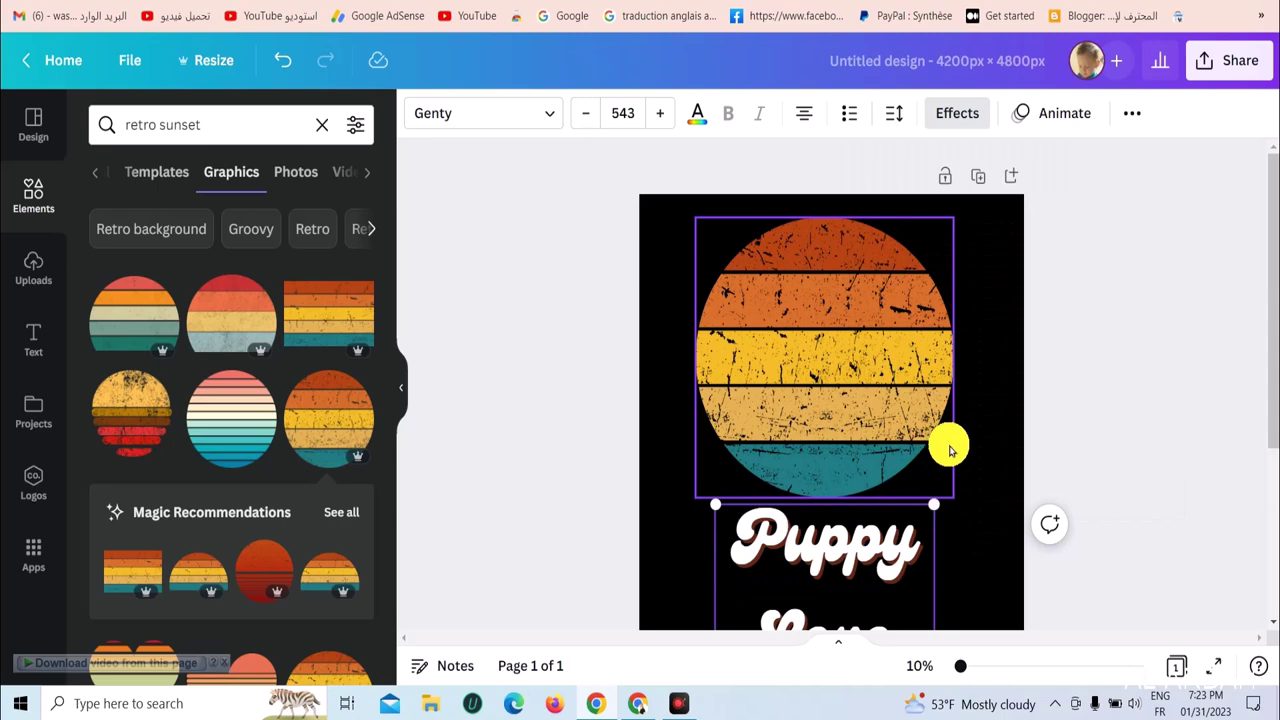
- Widen the slogan's text box to about 3,012 px and set its font size to 300
scroll(950, 460, down, 3)
drag(946, 447, 996, 468)
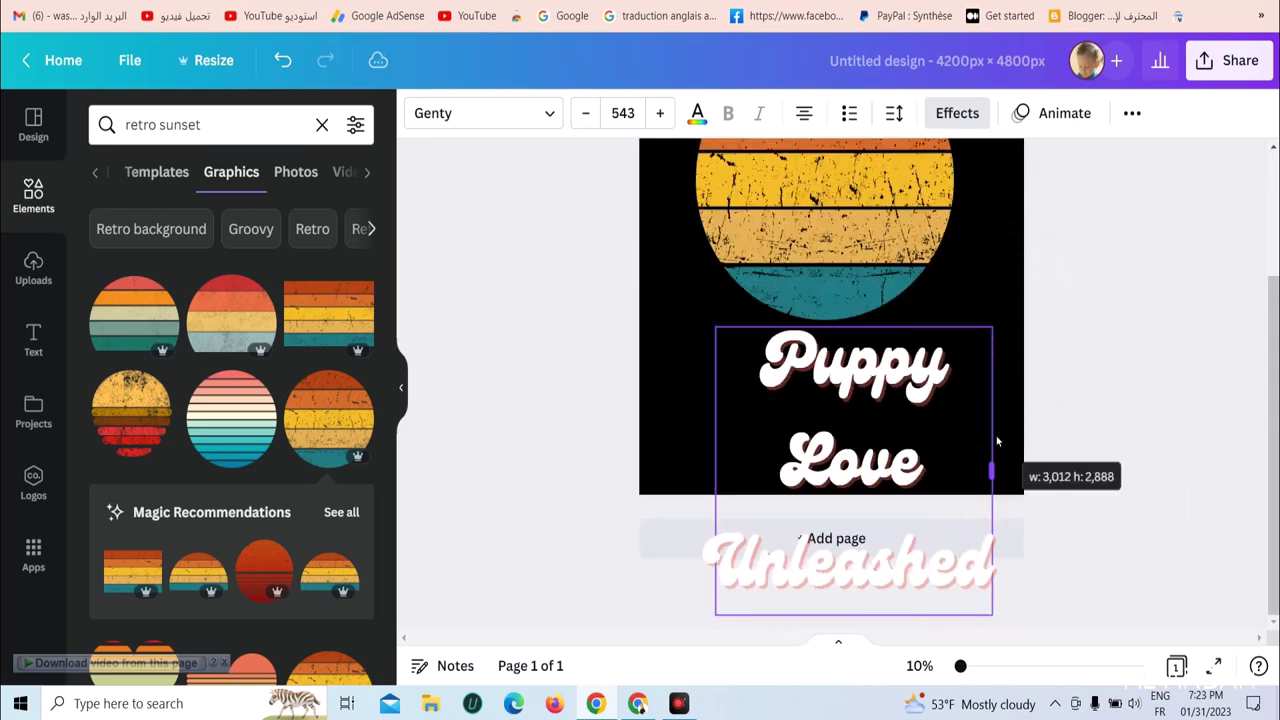
click(621, 113)
click(621, 113)
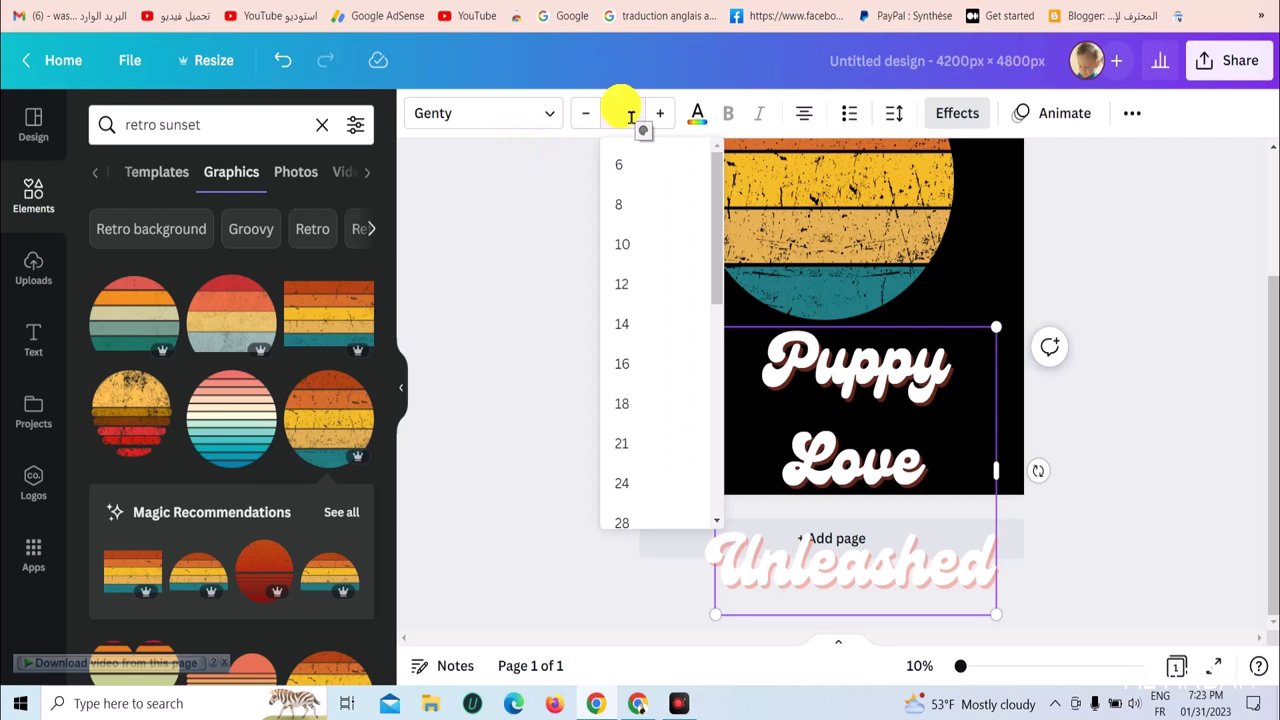
text(300)
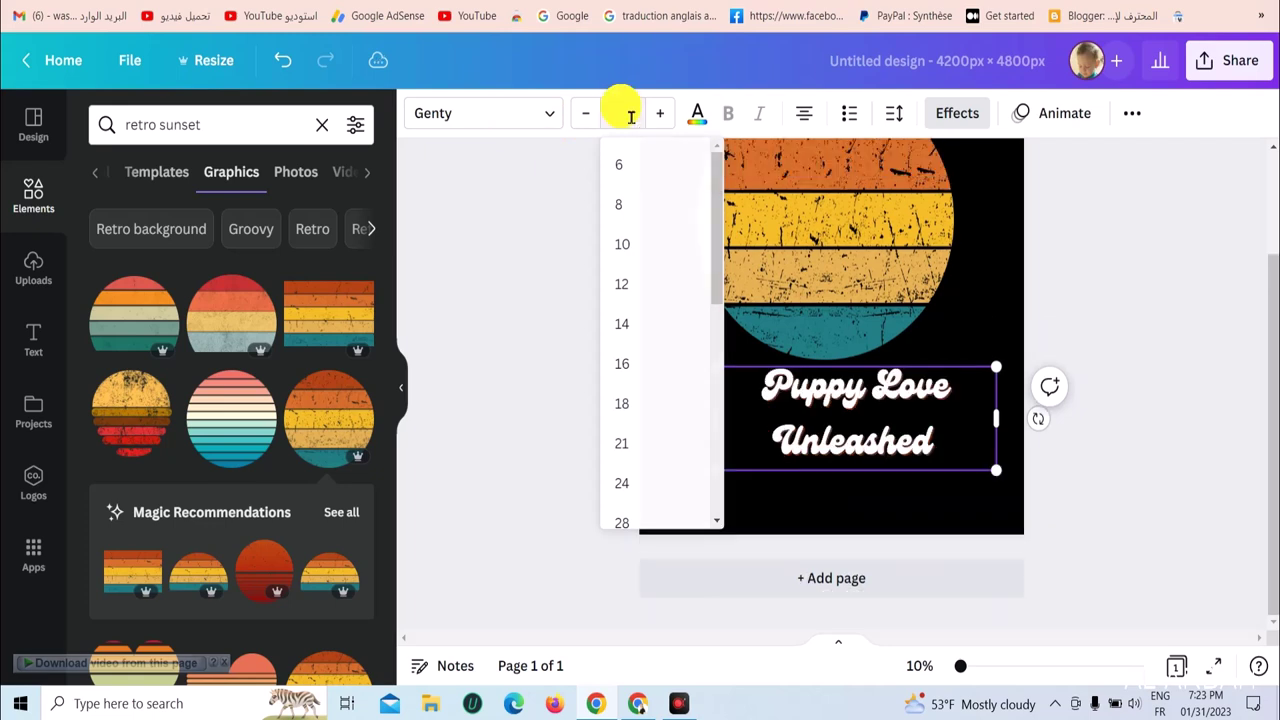
key(Return)
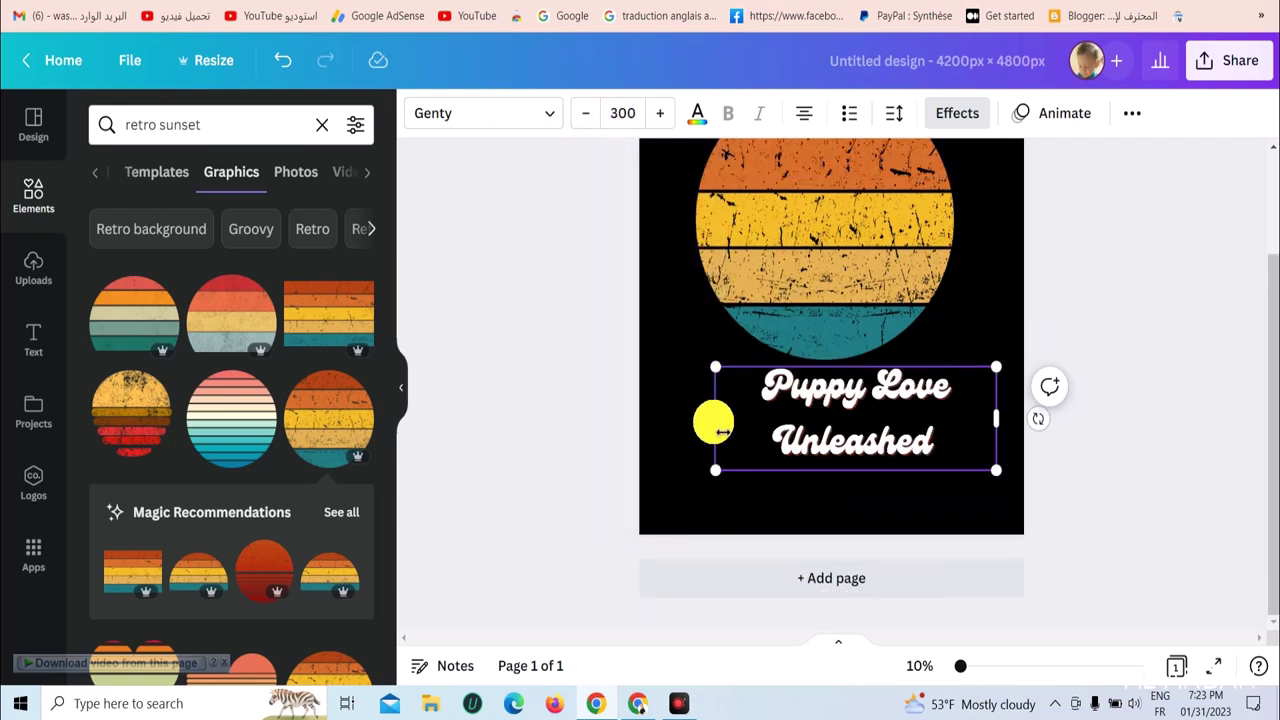
- Widen the slogan's text box to about 3,972 px so the text fits one line, and centre it below the sunset graphic
drag(715, 418, 670, 419)
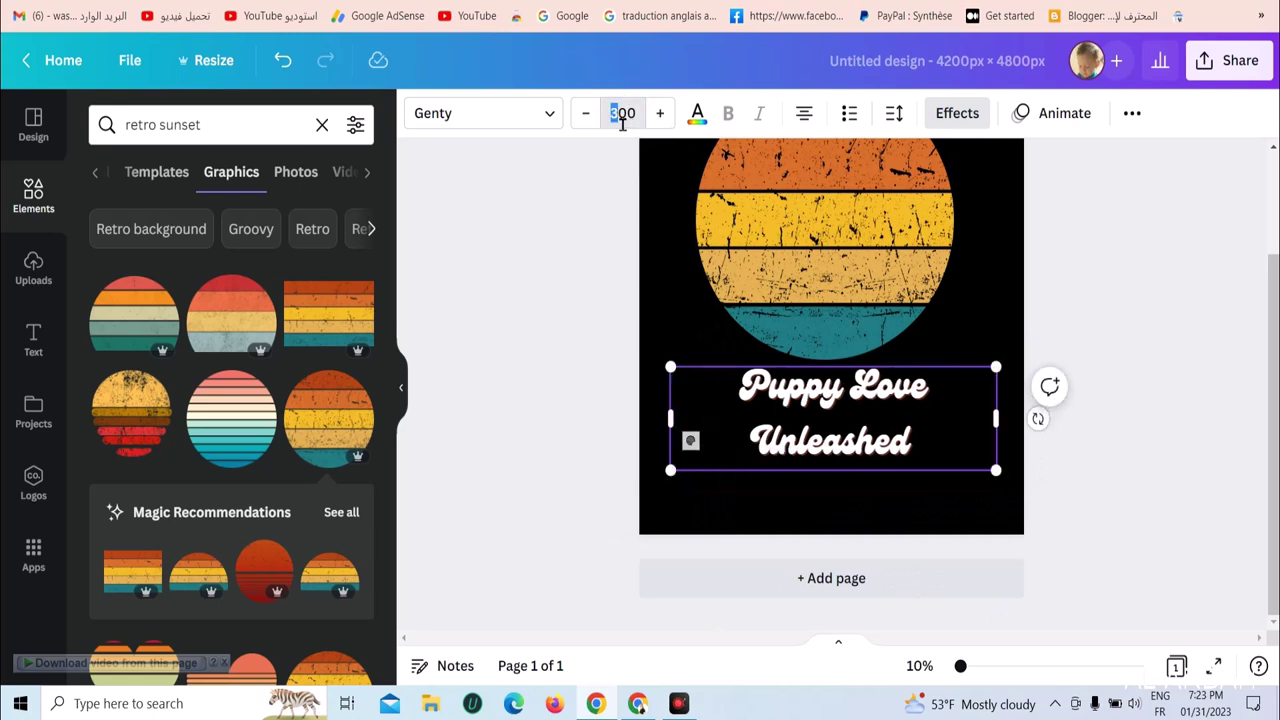
drag(622, 120, 631, 140)
drag(1005, 432, 1037, 423)
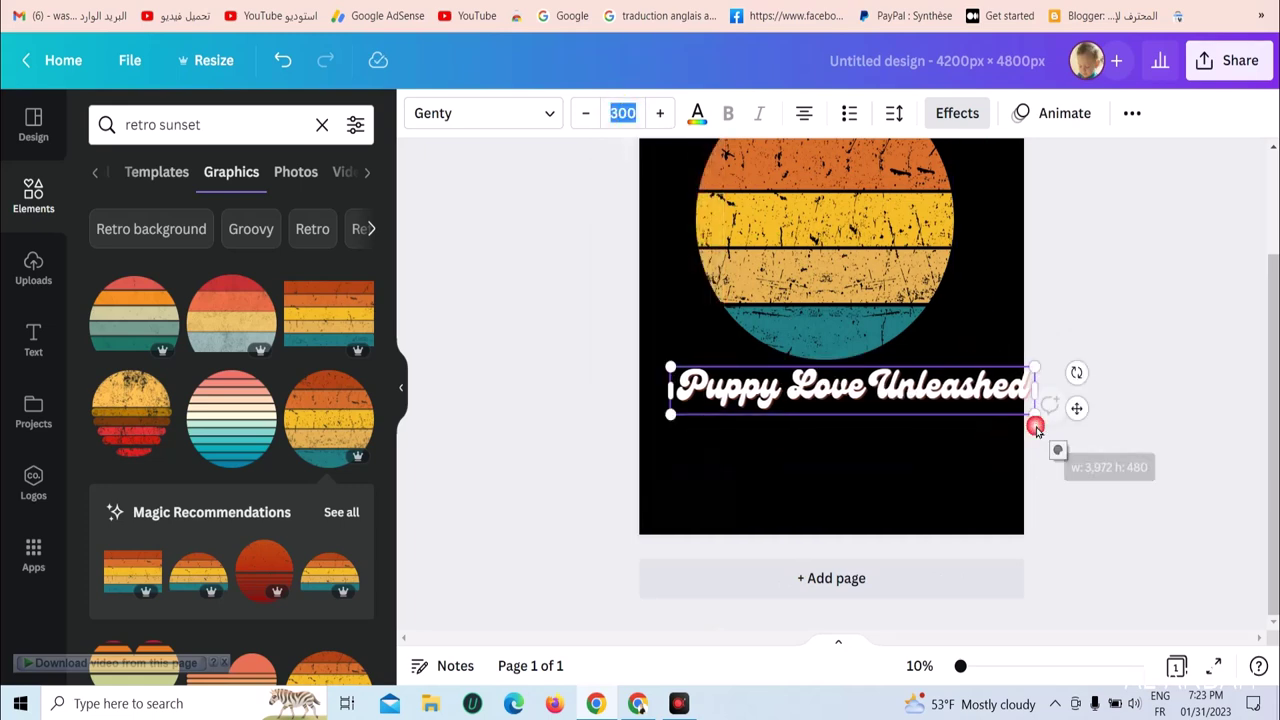
click(1101, 506)
drag(871, 411, 863, 423)
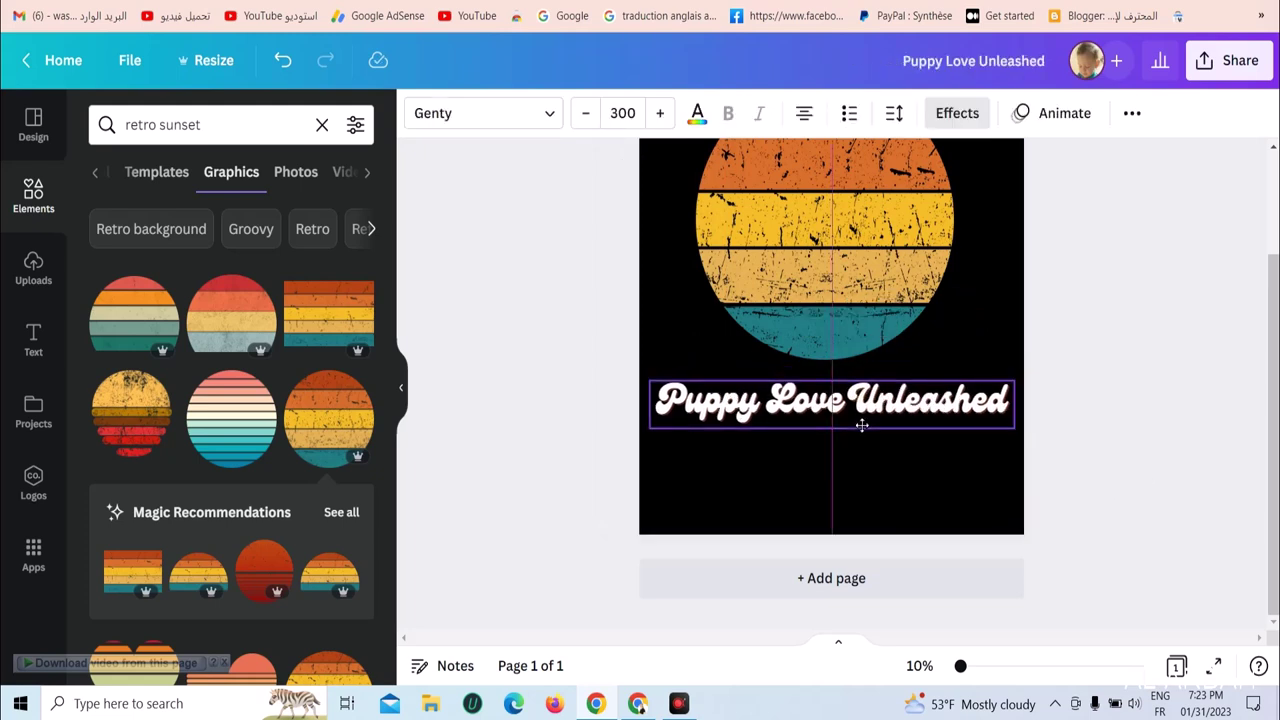
click(862, 425)
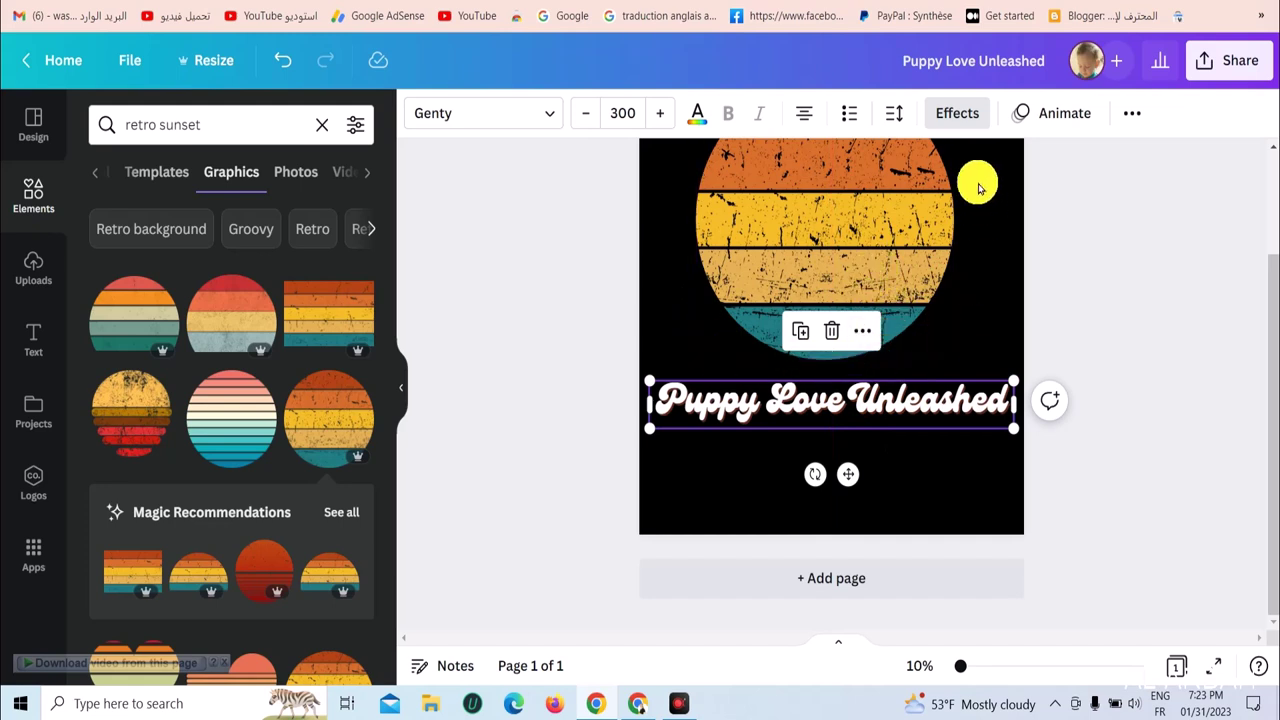
- Apply the Curve shape to the slogan and set its curve to -53 so it bends around the underside of the sunset
click(950, 116)
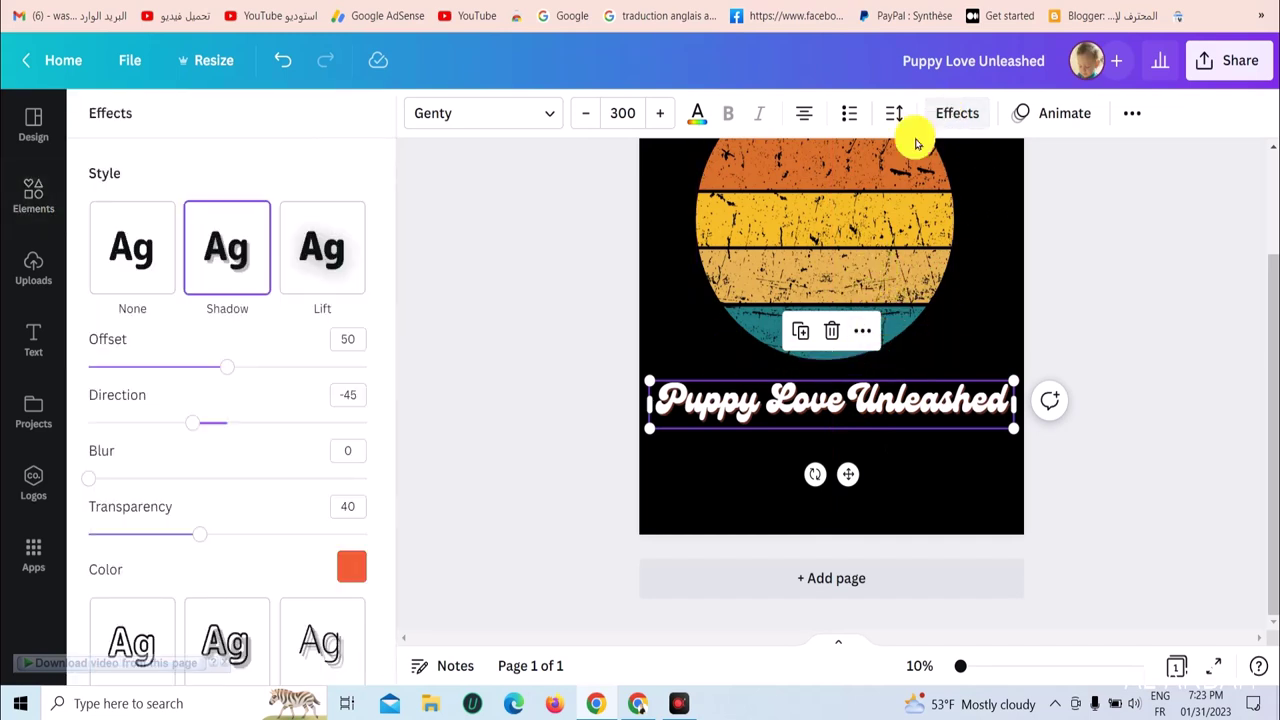
scroll(322, 385, down, 5)
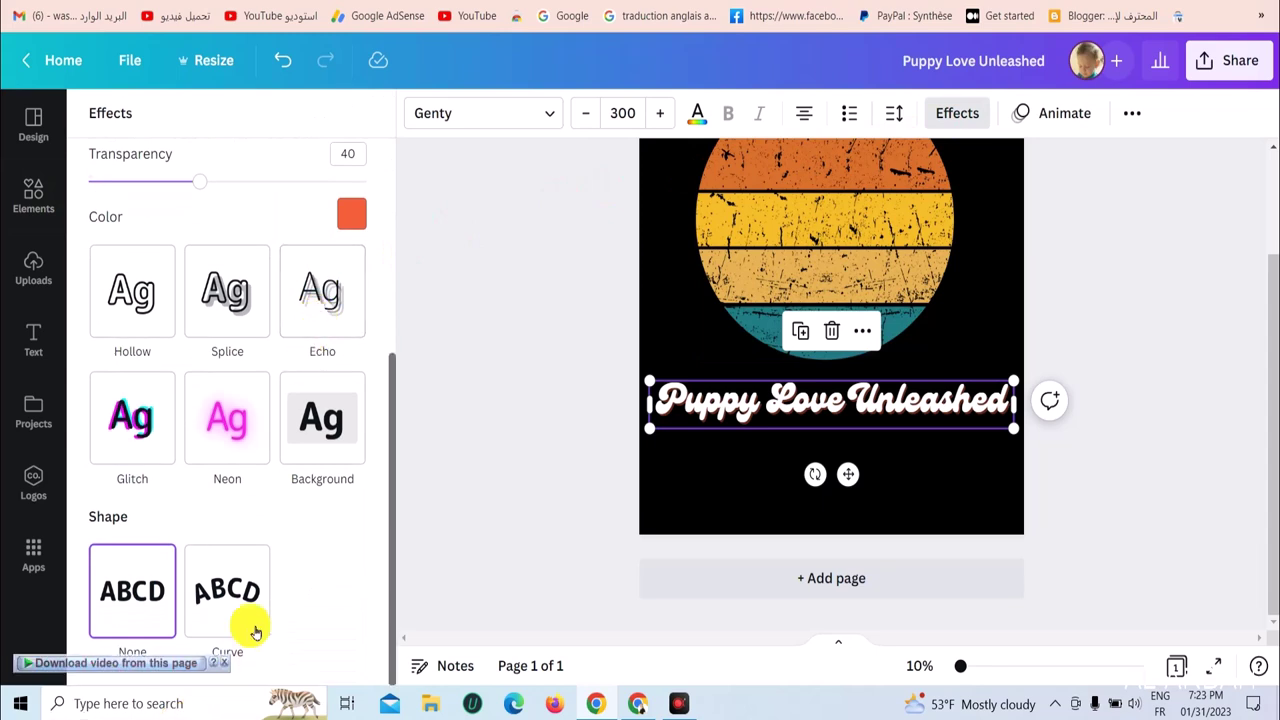
click(248, 572)
scroll(882, 389, up, 2)
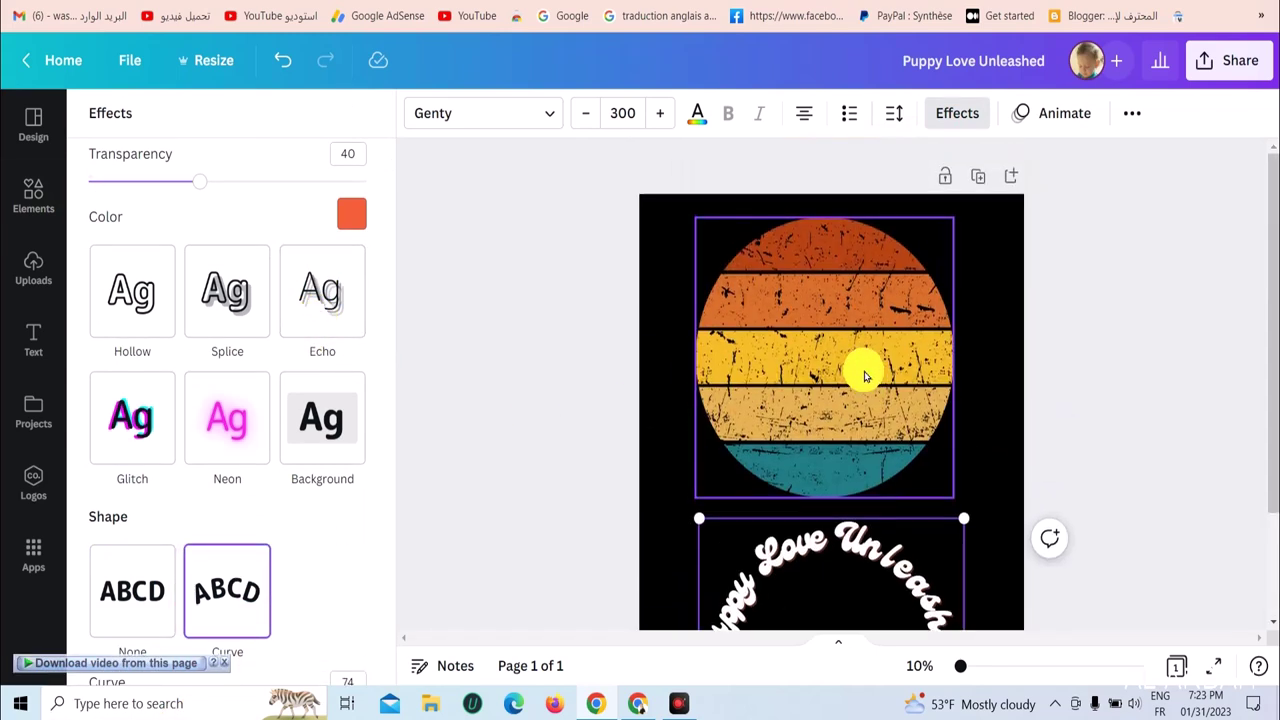
scroll(886, 380, down, 2)
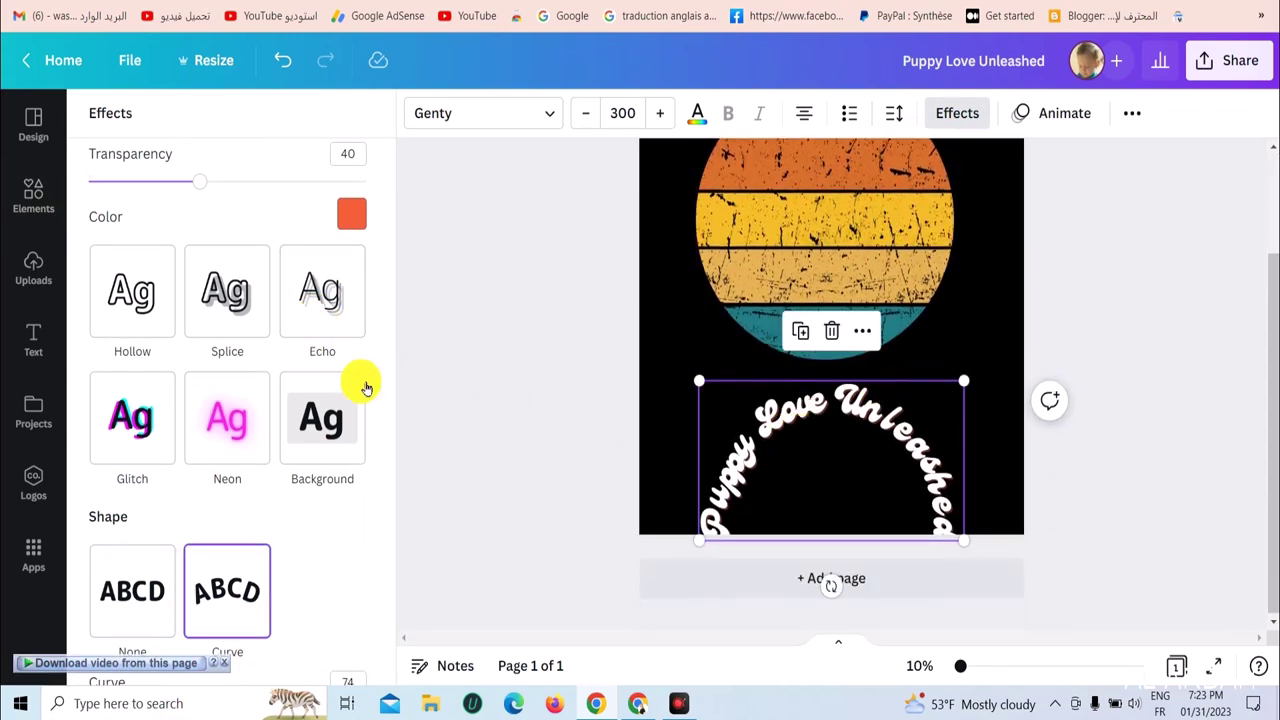
scroll(311, 475, down, 1)
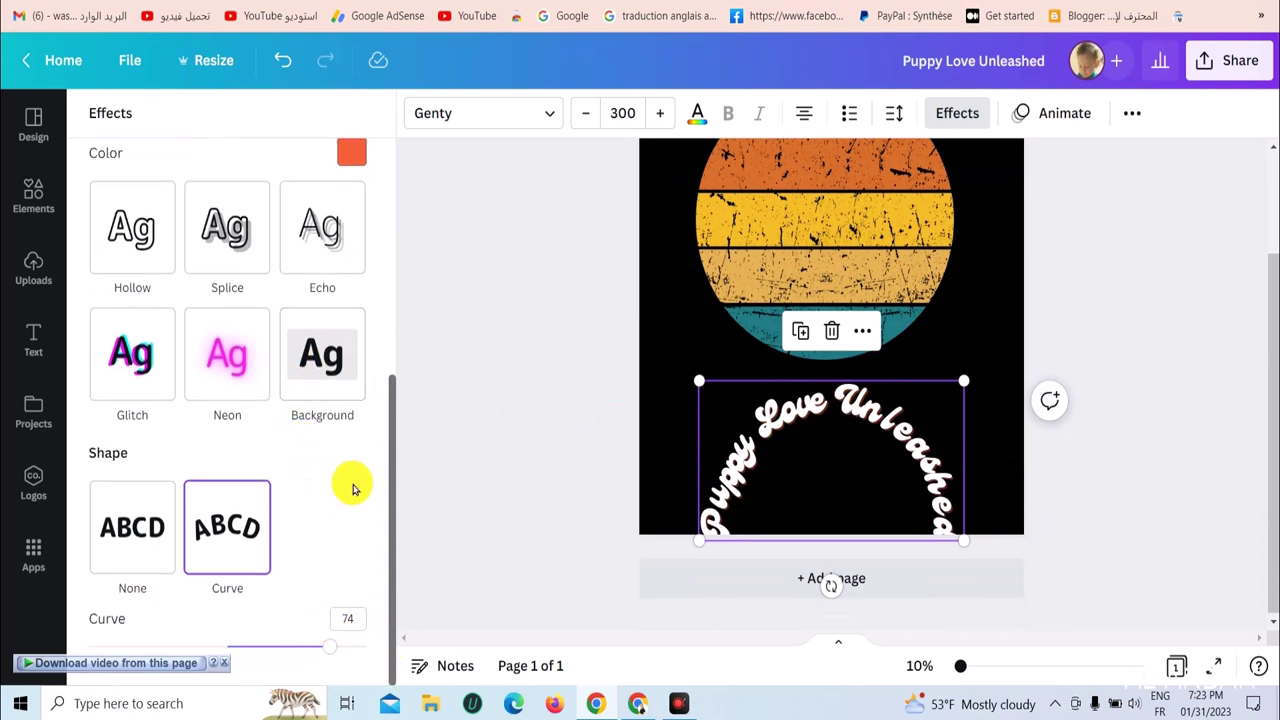
drag(323, 652, 155, 645)
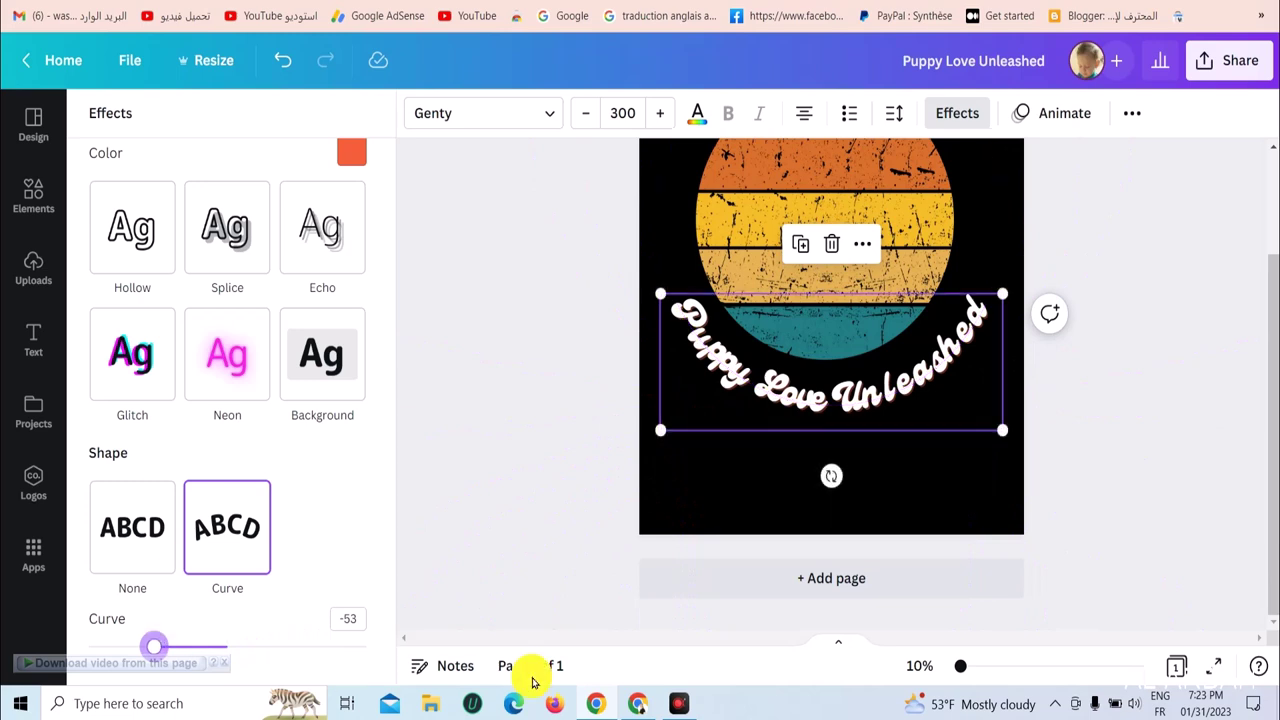
- Centre the sunset graphic horizontally on the page and move the curved slogan down until it sits clear beneath it
drag(1270, 403, 1270, 327)
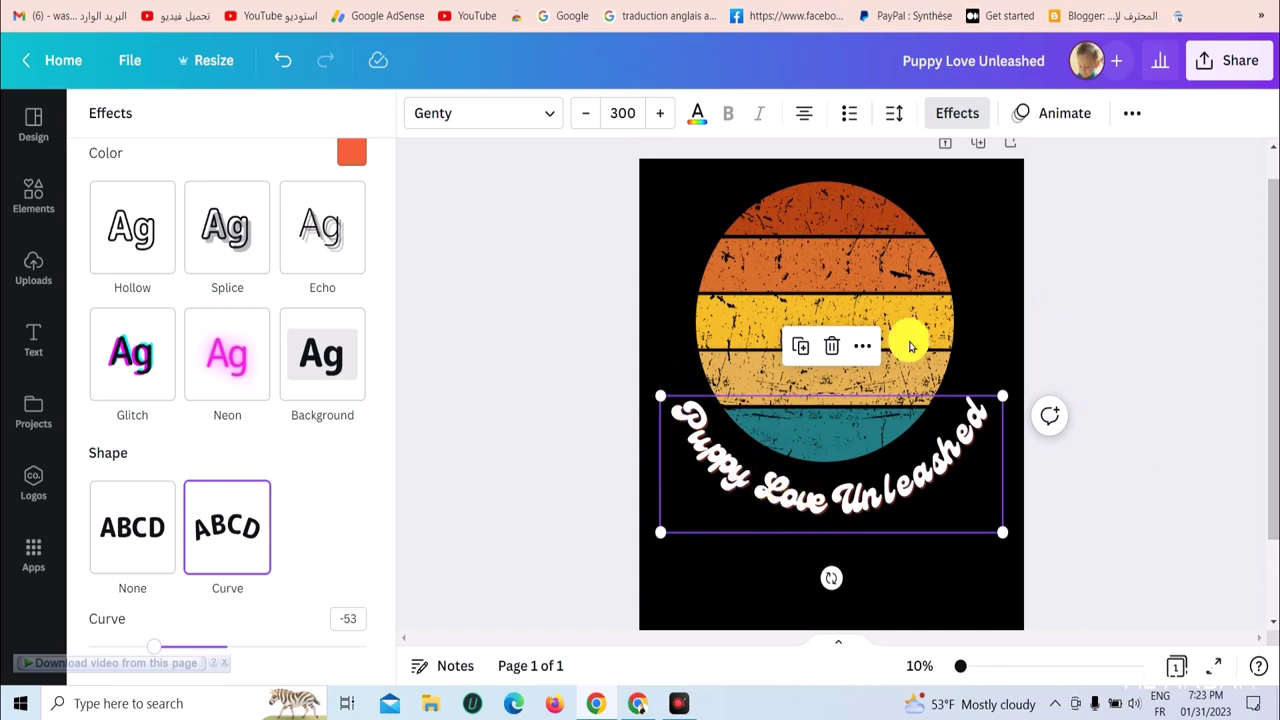
drag(905, 284, 916, 296)
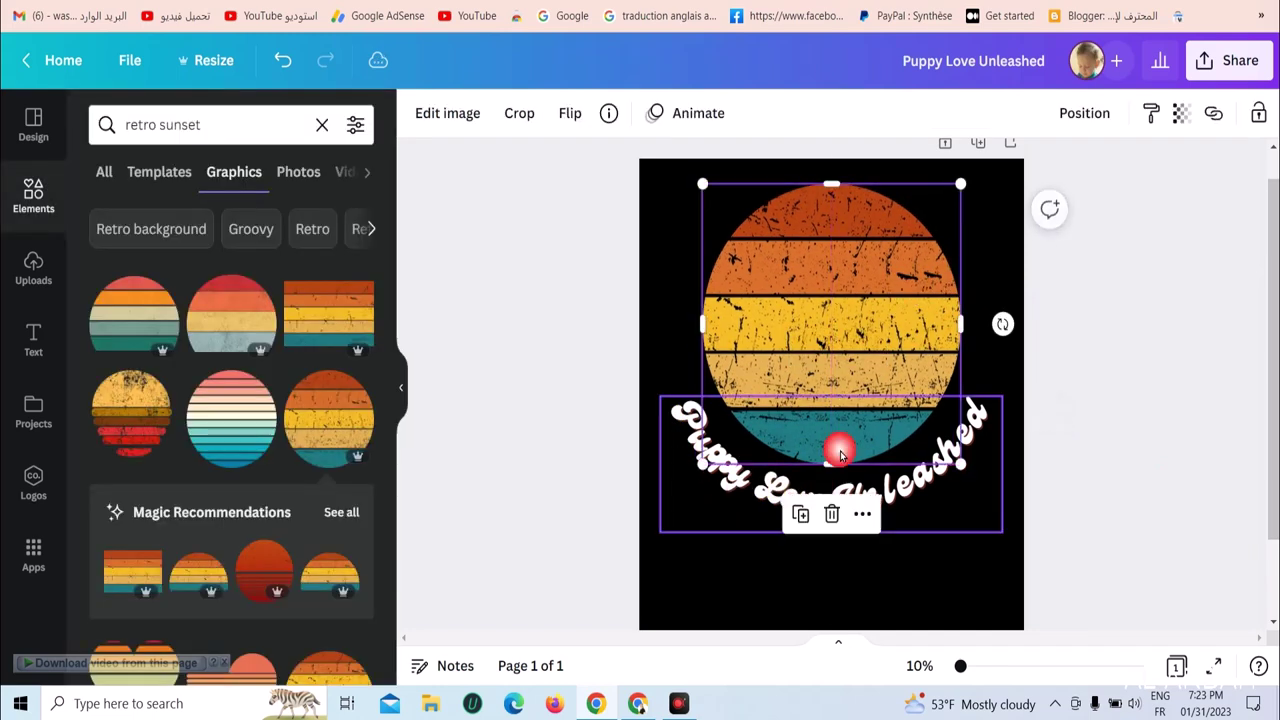
drag(737, 491, 746, 560)
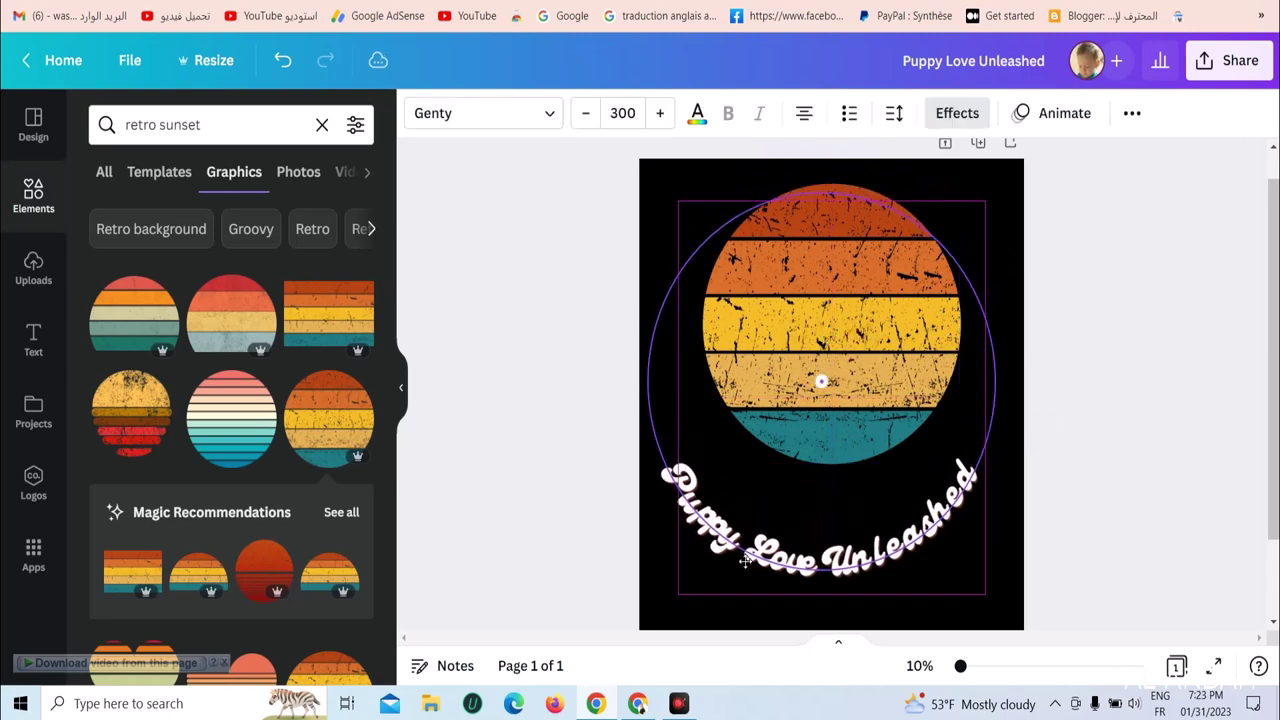
- Enlarge the round sunset graphic and recentre it horizontally above the curved slogan
click(866, 341)
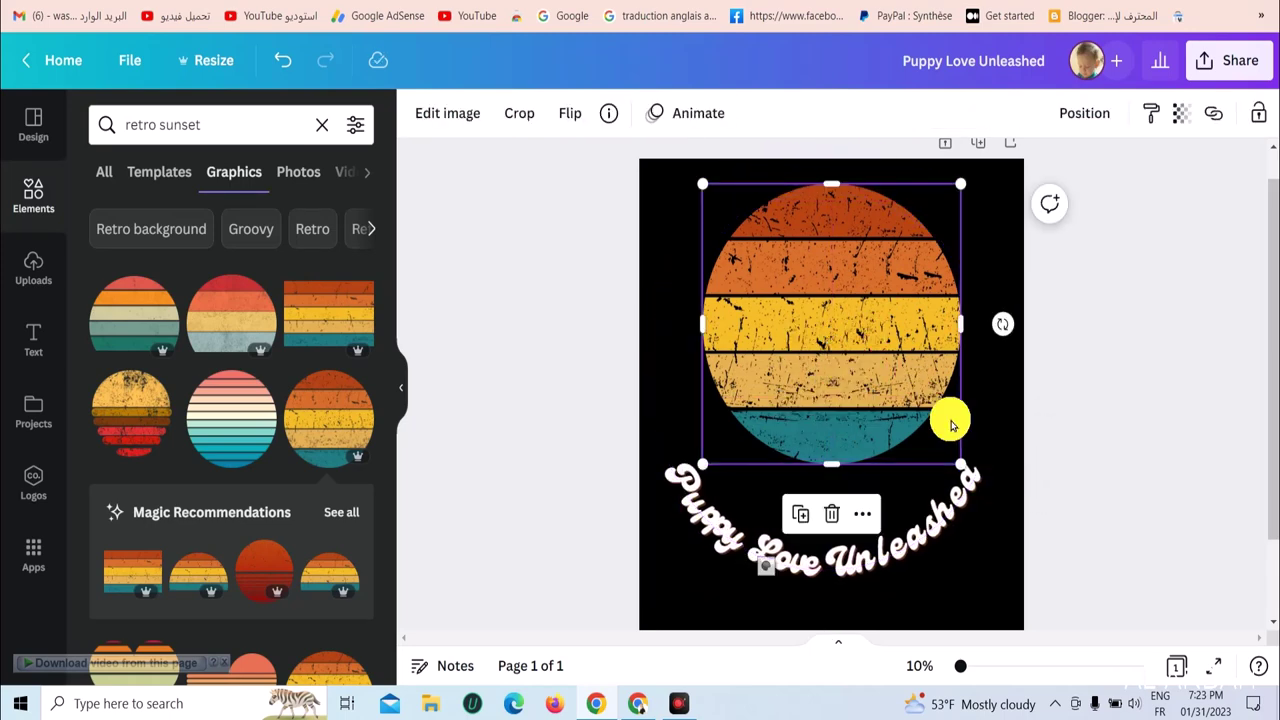
drag(958, 464, 996, 503)
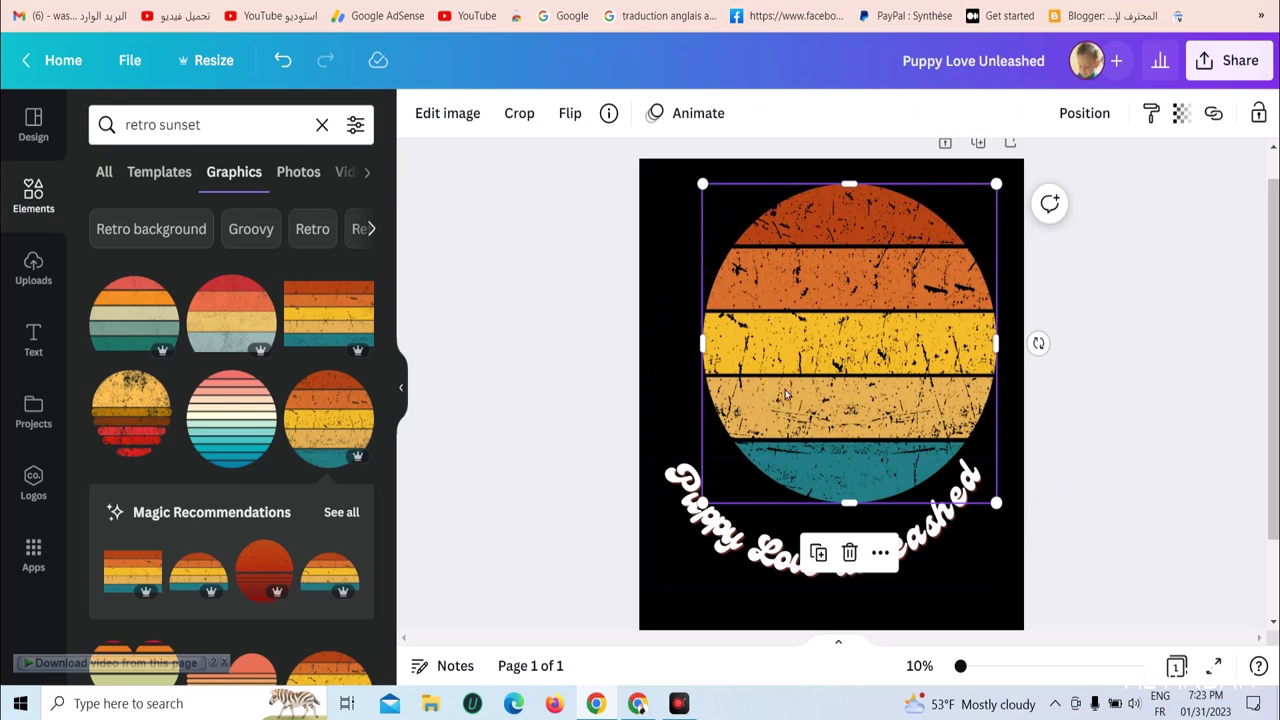
drag(786, 395, 768, 392)
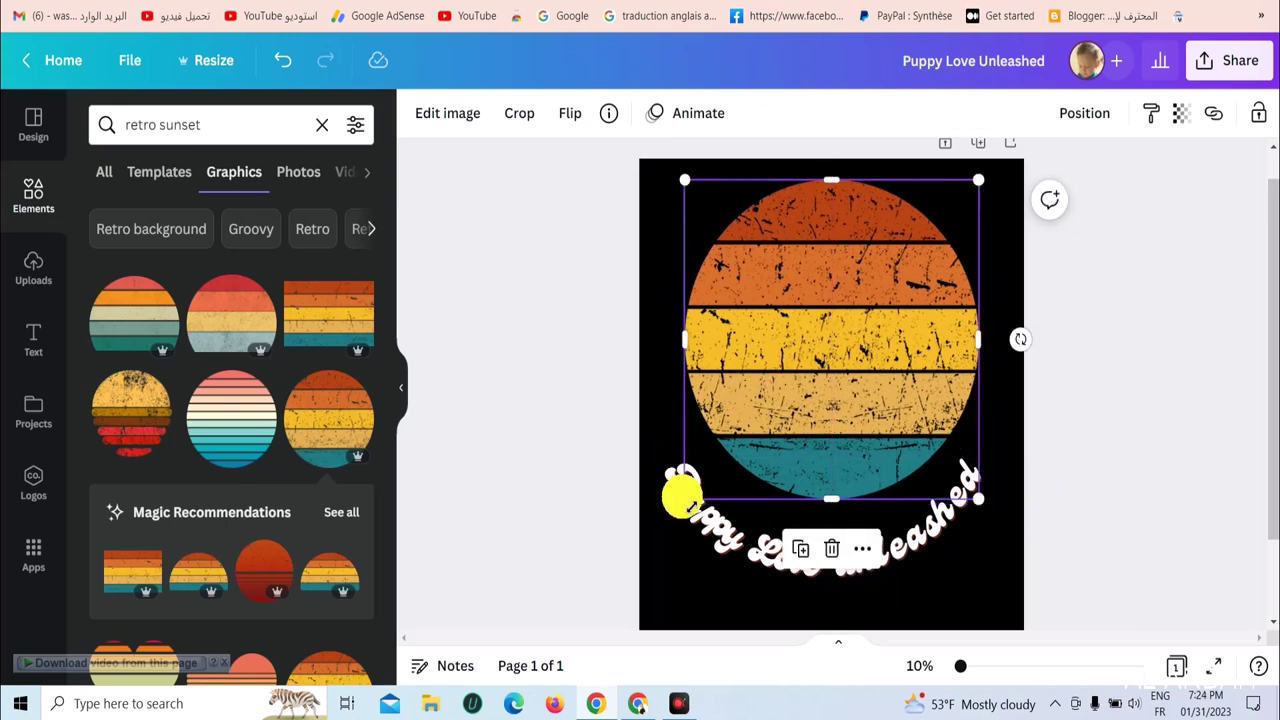
- Flatten the slogan's arc by setting its curve to -46
click(752, 553)
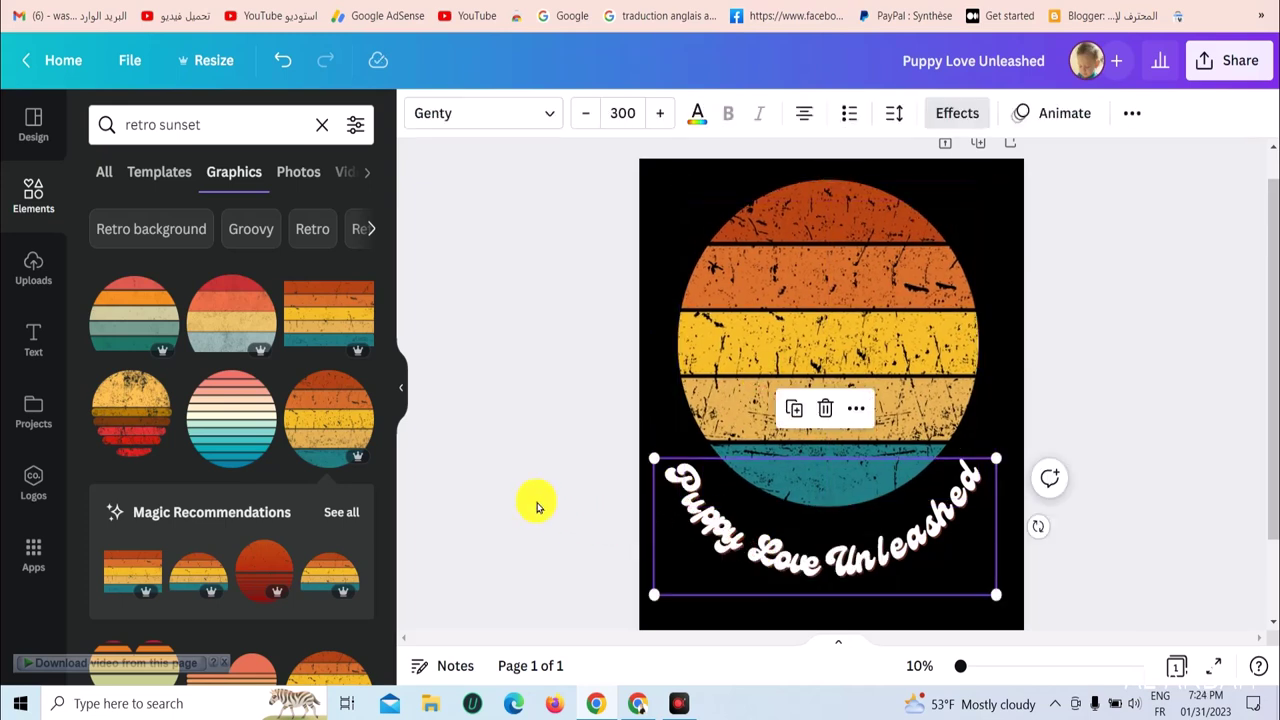
click(929, 118)
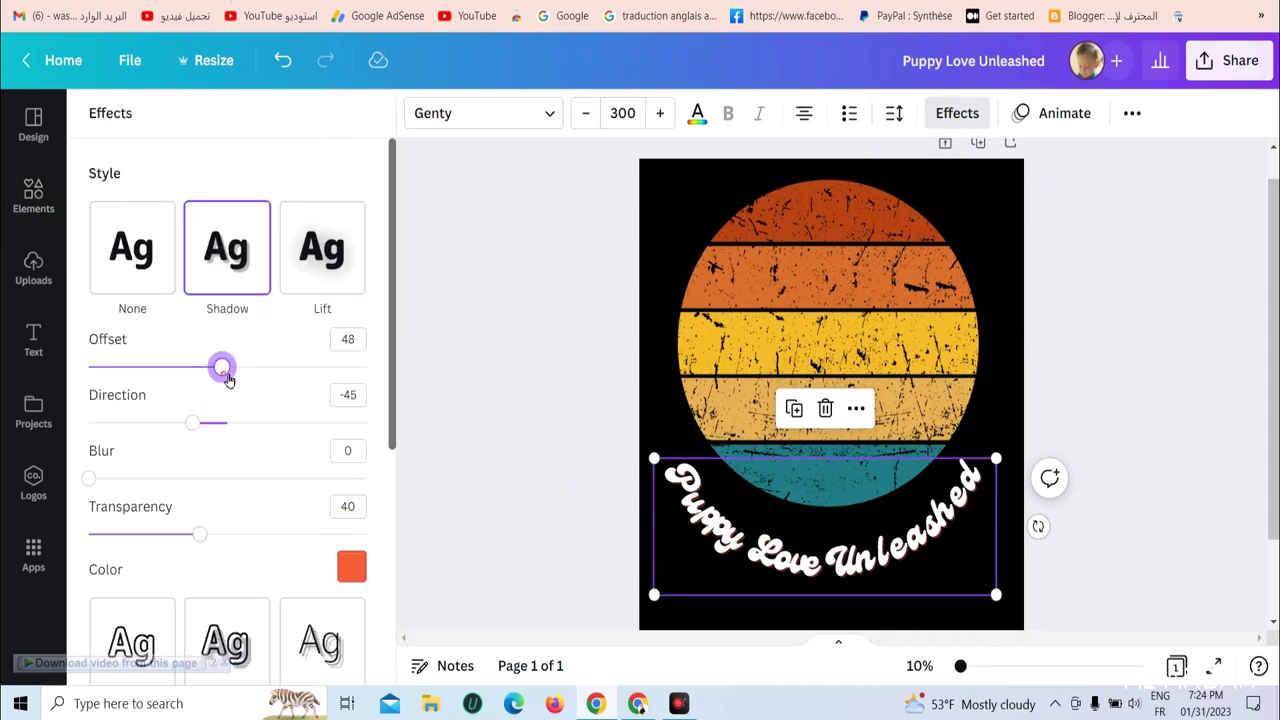
scroll(268, 494, down, 5)
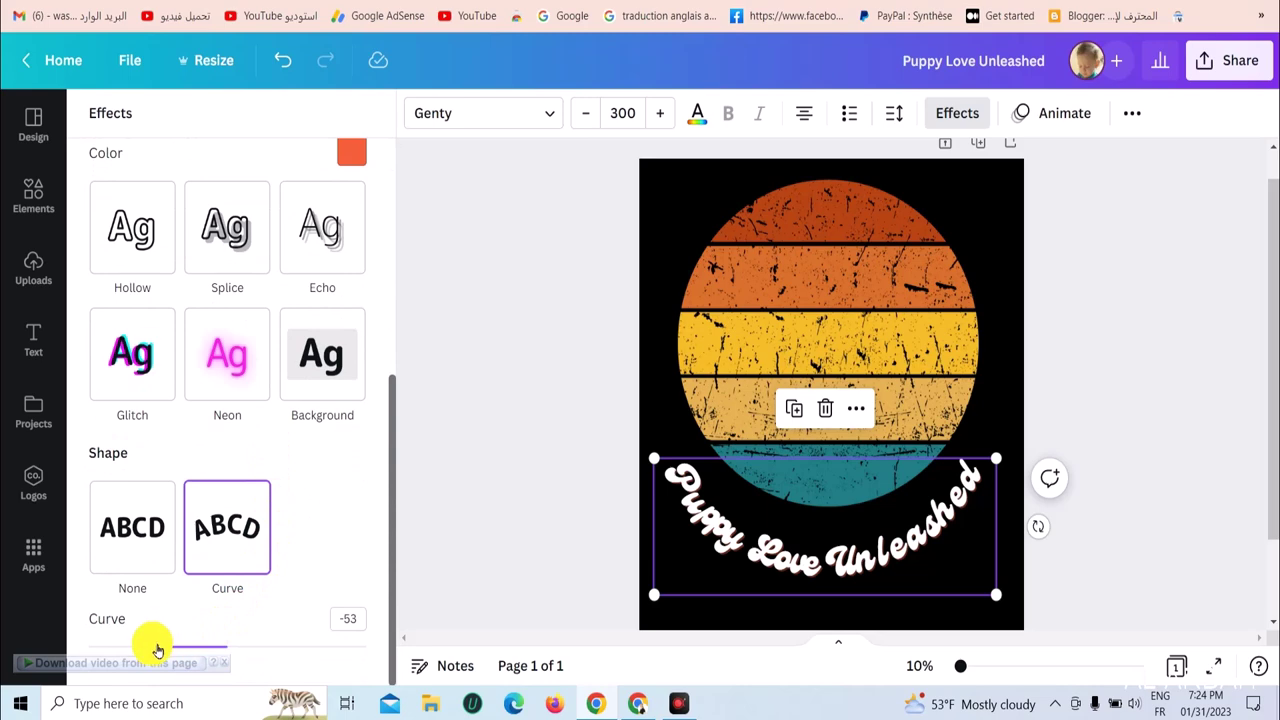
mouse_move(157, 651)
mouse_down()
mouse_move(141, 648)
mouse_move(166, 655)
mouse_up()
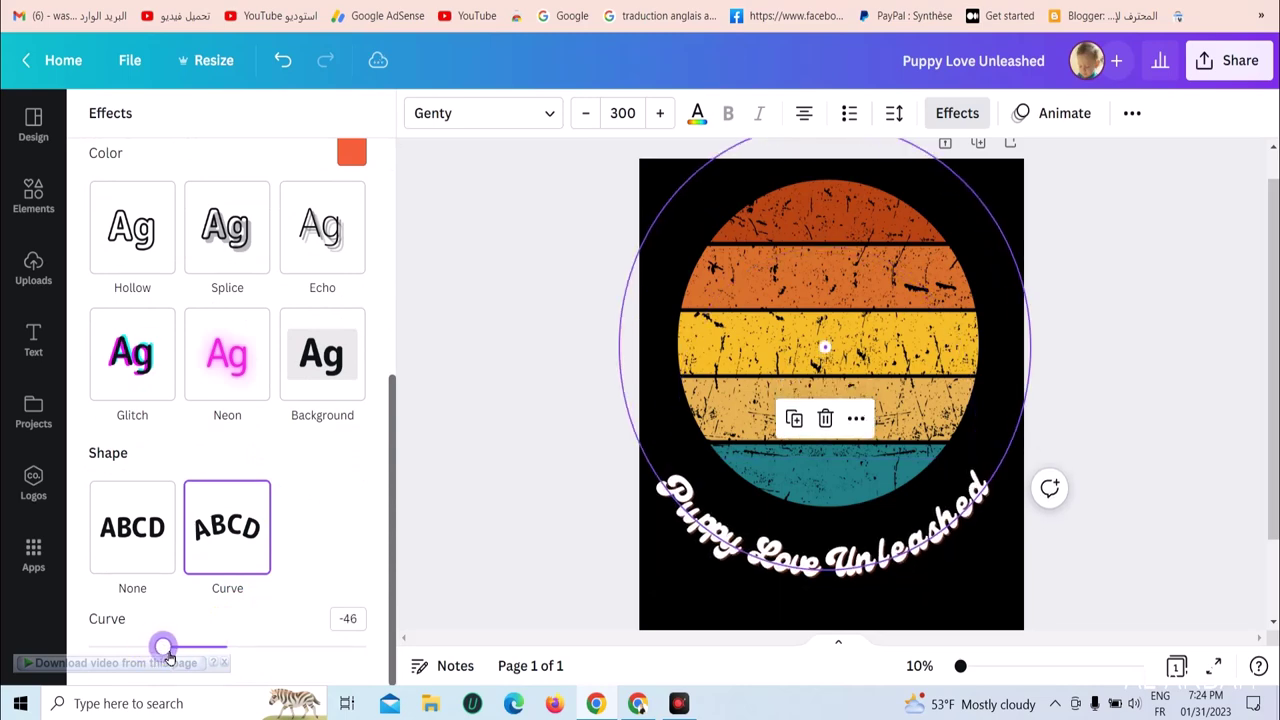
- Enlarge the round sunset graphic slightly further and recentre it horizontally on the page above the curved slogan
click(800, 343)
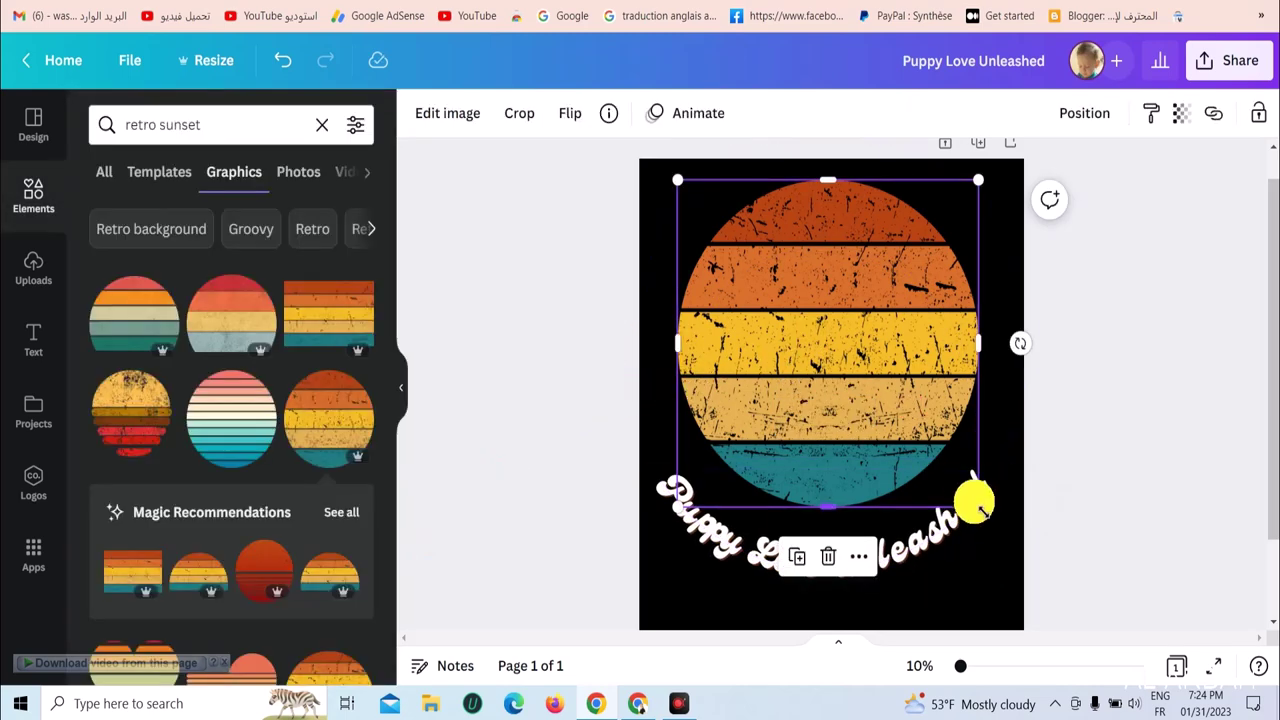
drag(983, 510, 997, 527)
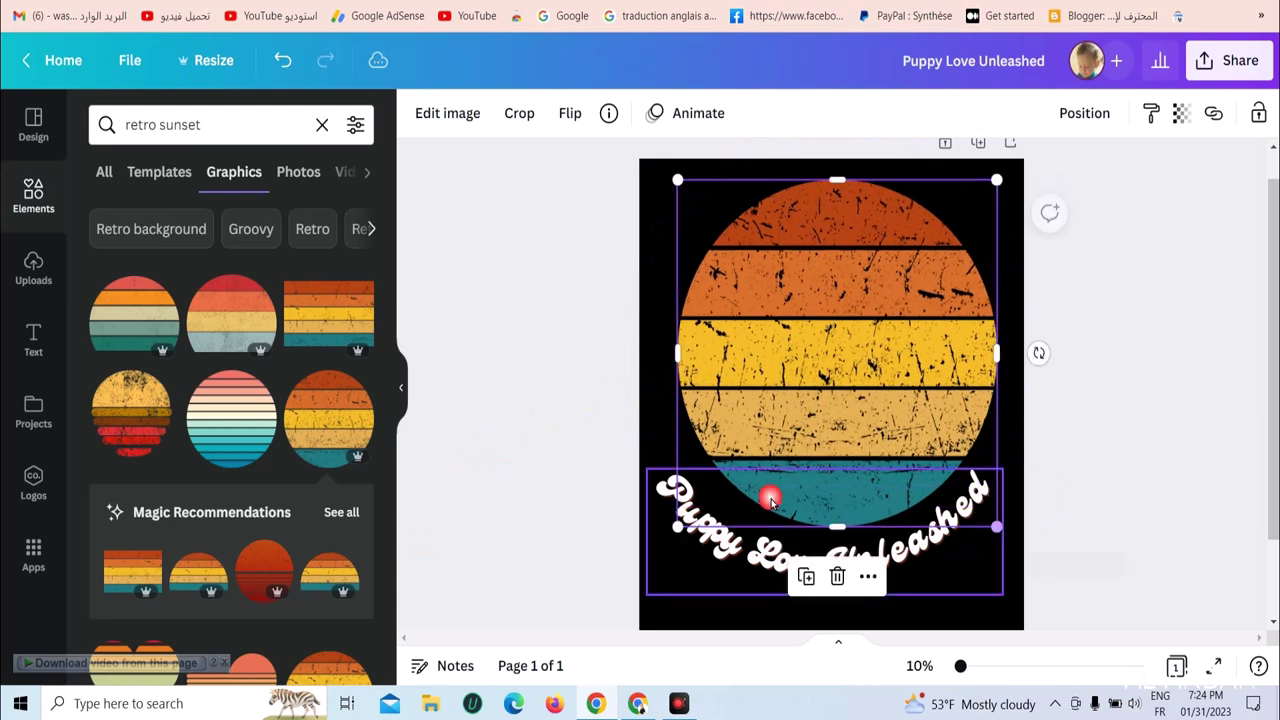
drag(785, 416, 786, 422)
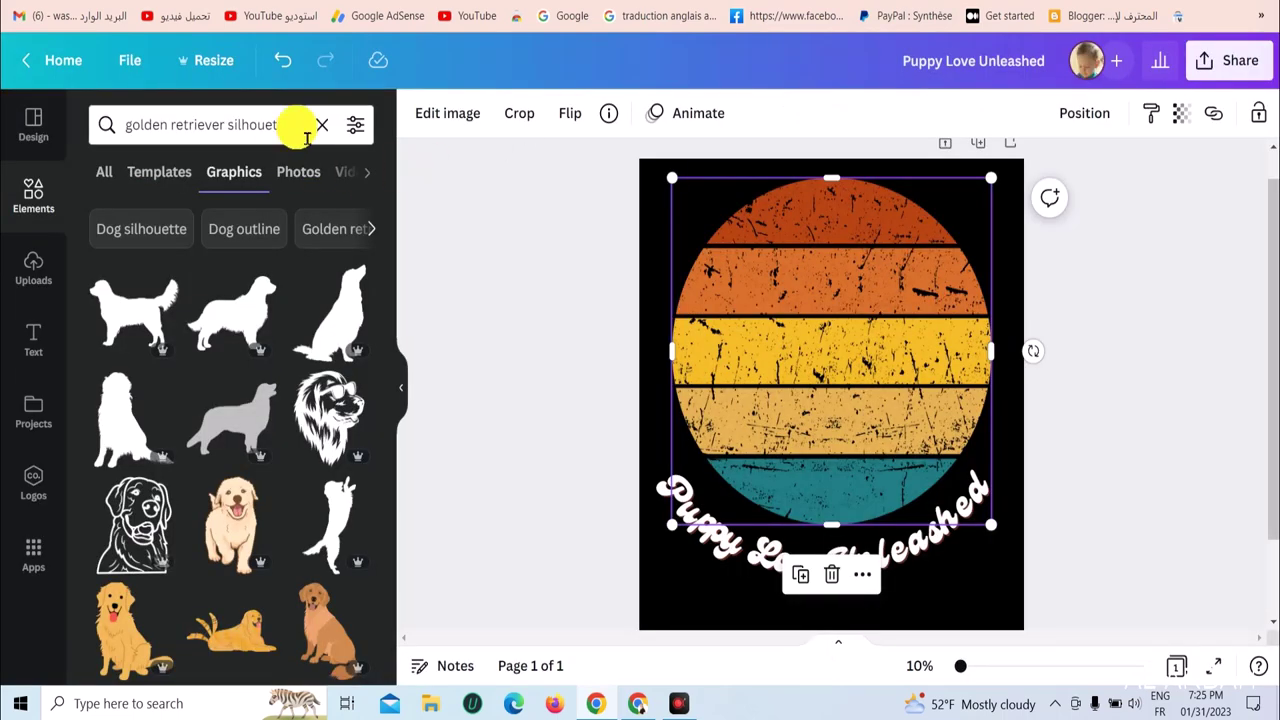
- Browse the golden retriever silhouette graphics and add the first standing dog silhouette to the page
click(124, 137)
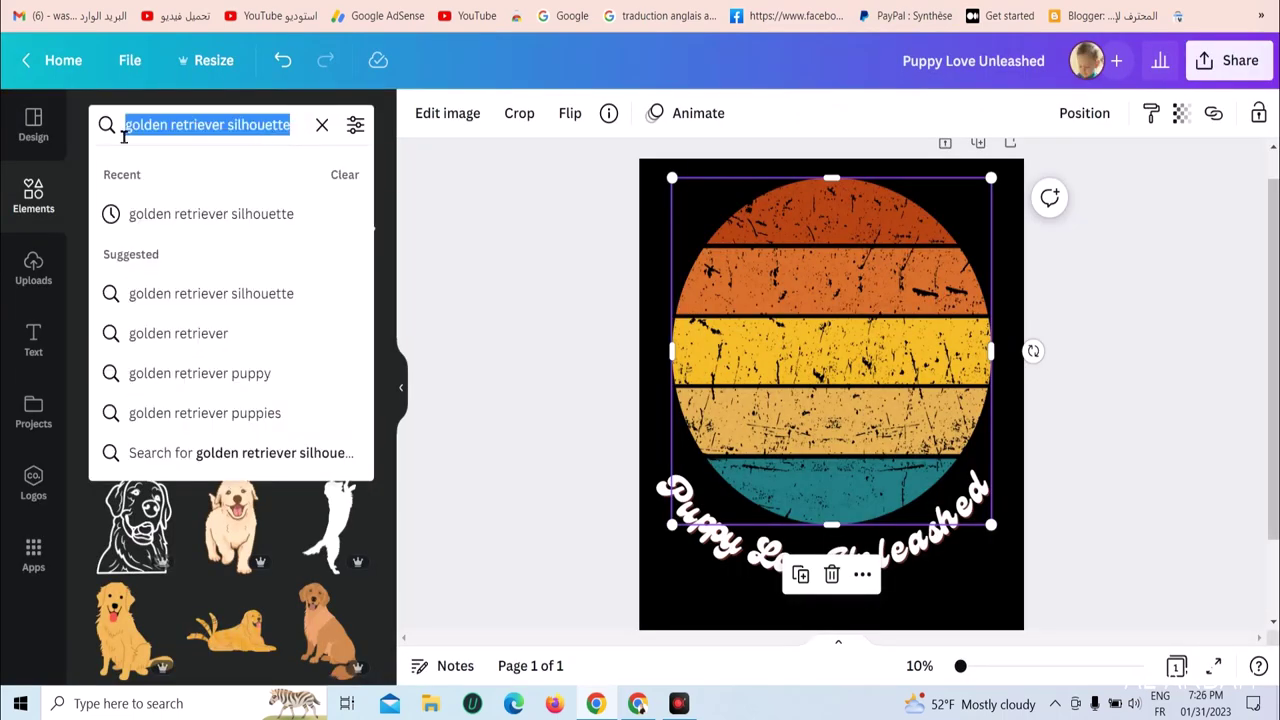
click(399, 196)
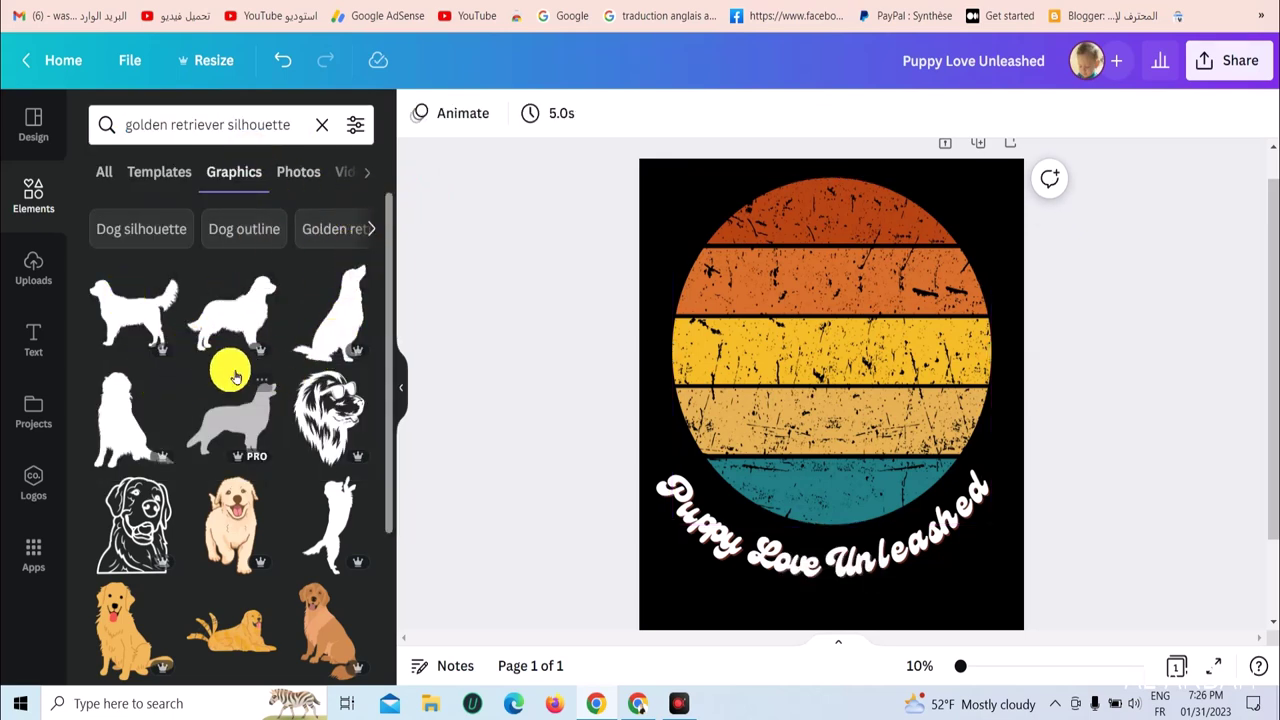
scroll(233, 377, down, 5)
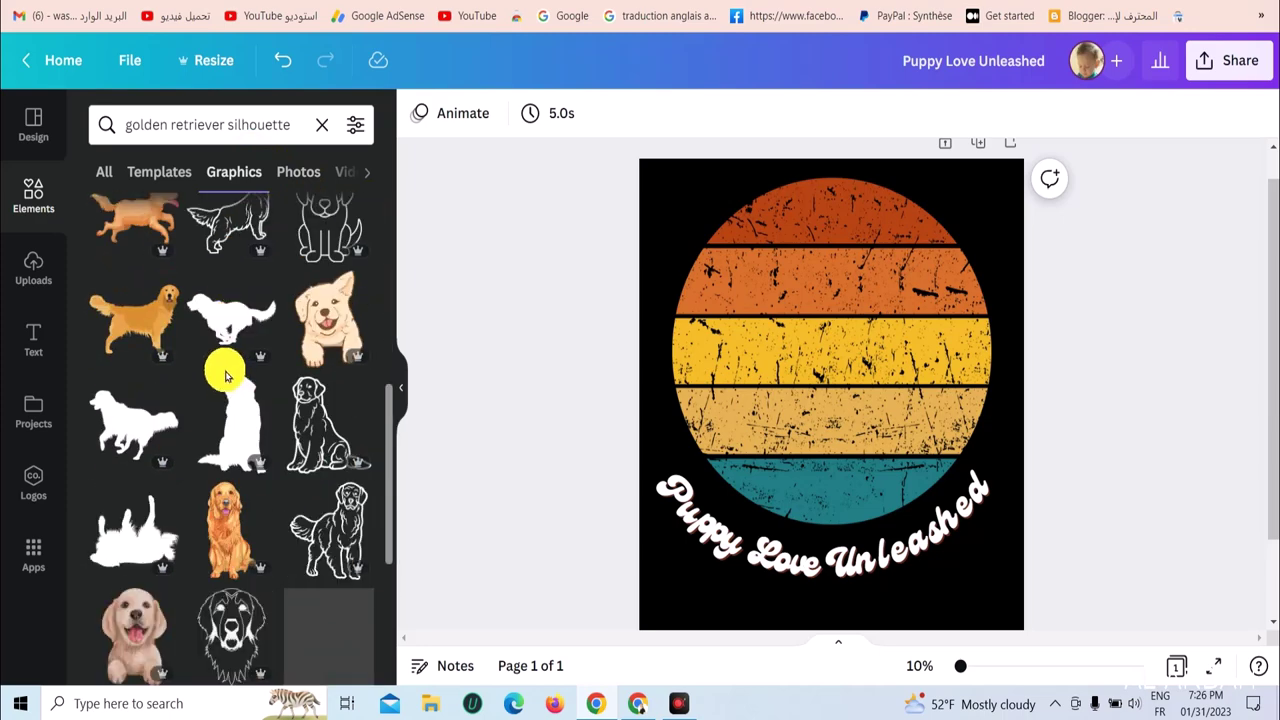
scroll(266, 425, up, 5)
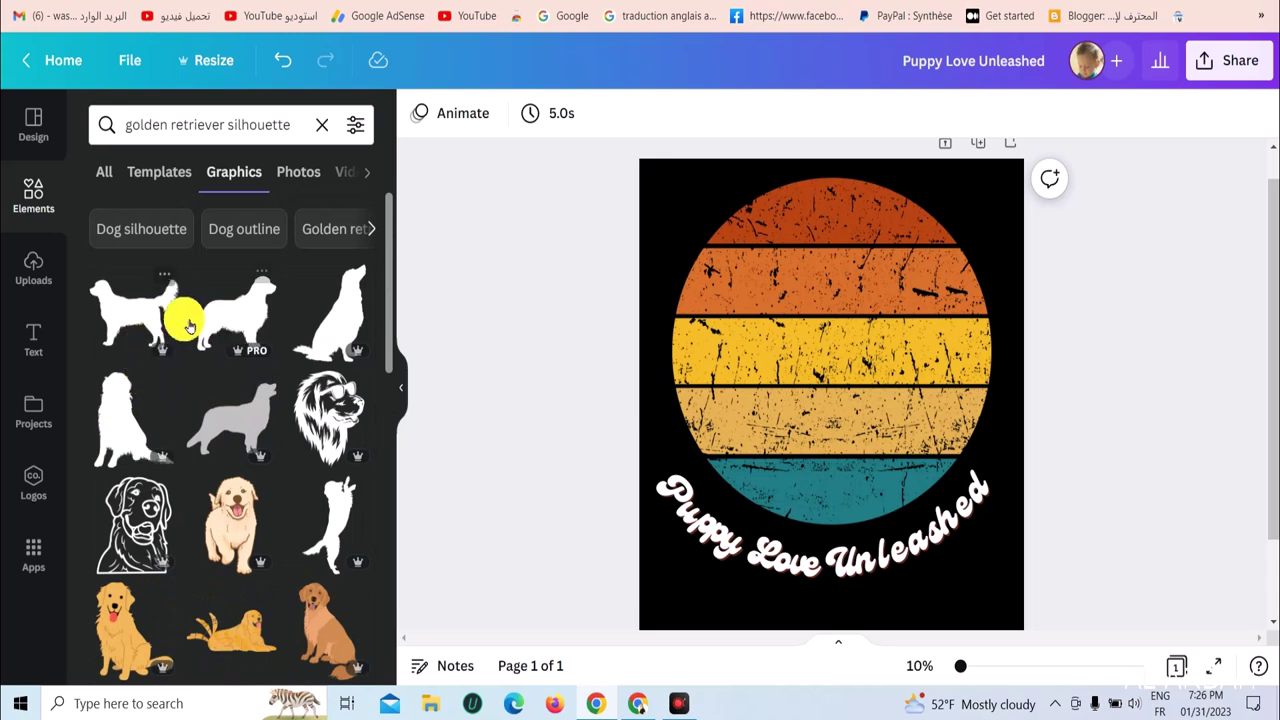
click(118, 322)
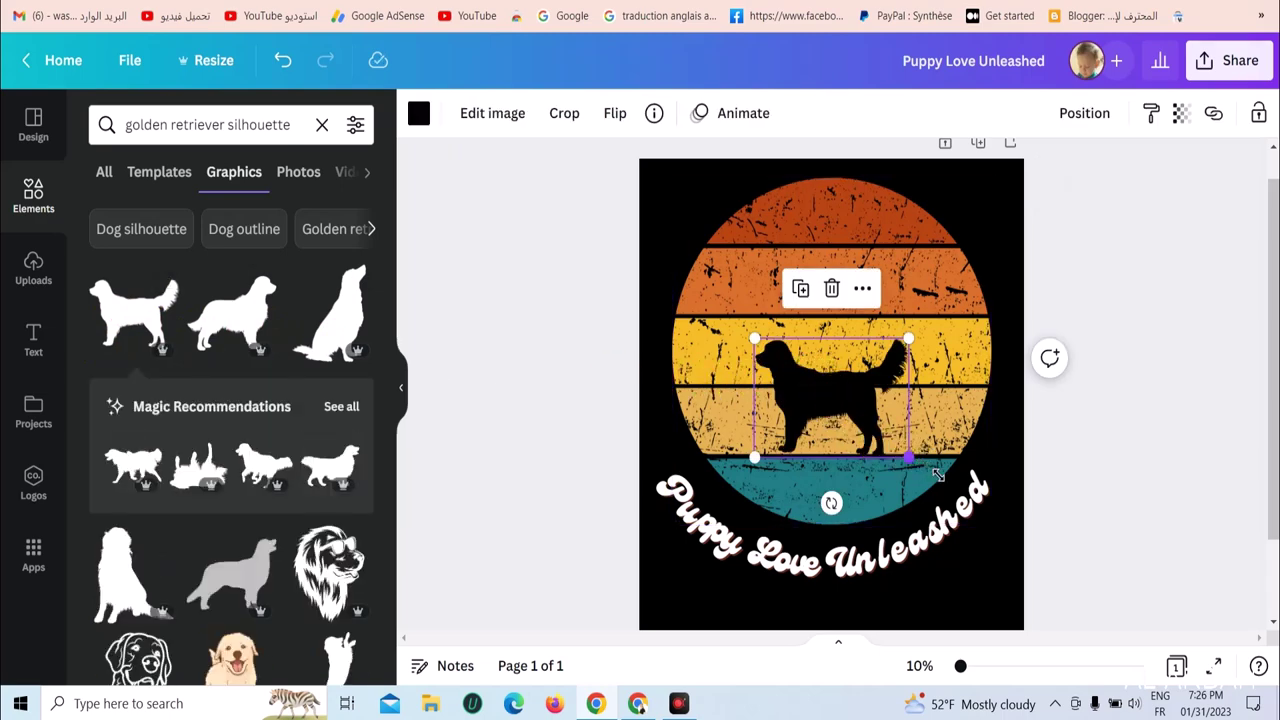
- Enlarge the standing dog silhouette and place it near the sunset's middle, and centre the curved slogan horizontally below it
drag(937, 474, 965, 483)
drag(749, 343, 706, 325)
drag(884, 426, 903, 426)
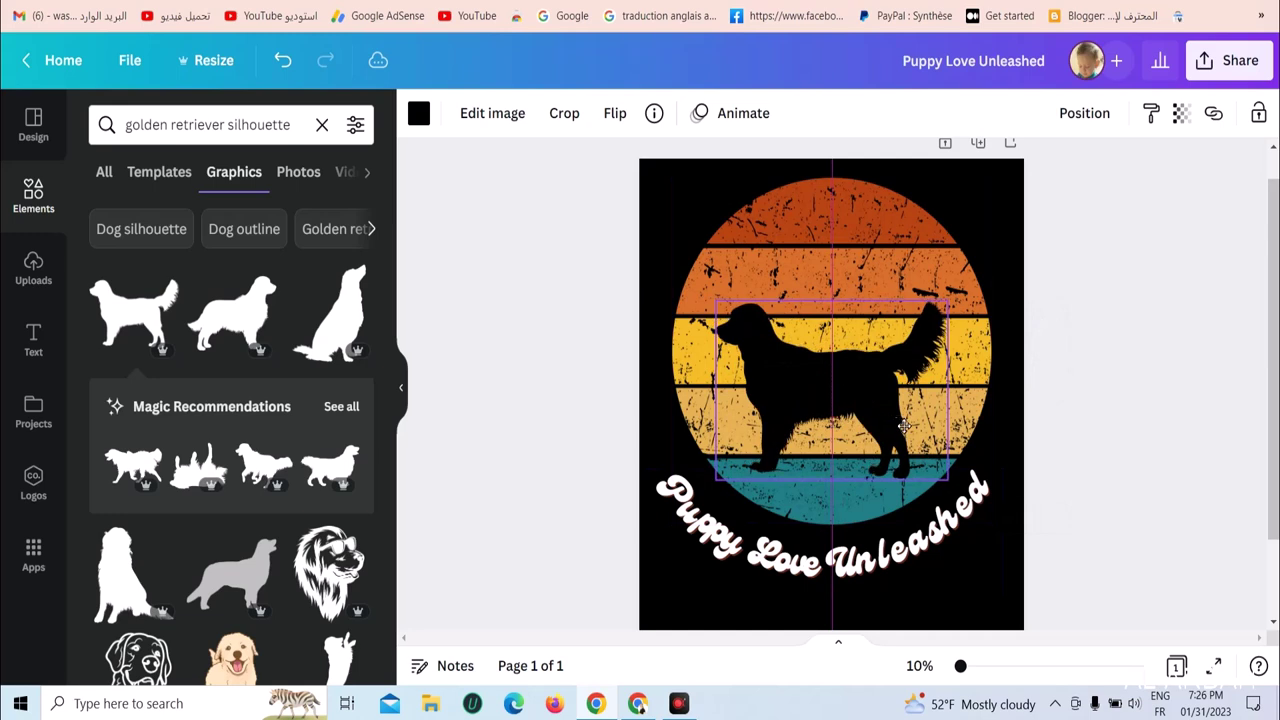
drag(943, 471, 911, 449)
drag(850, 418, 880, 440)
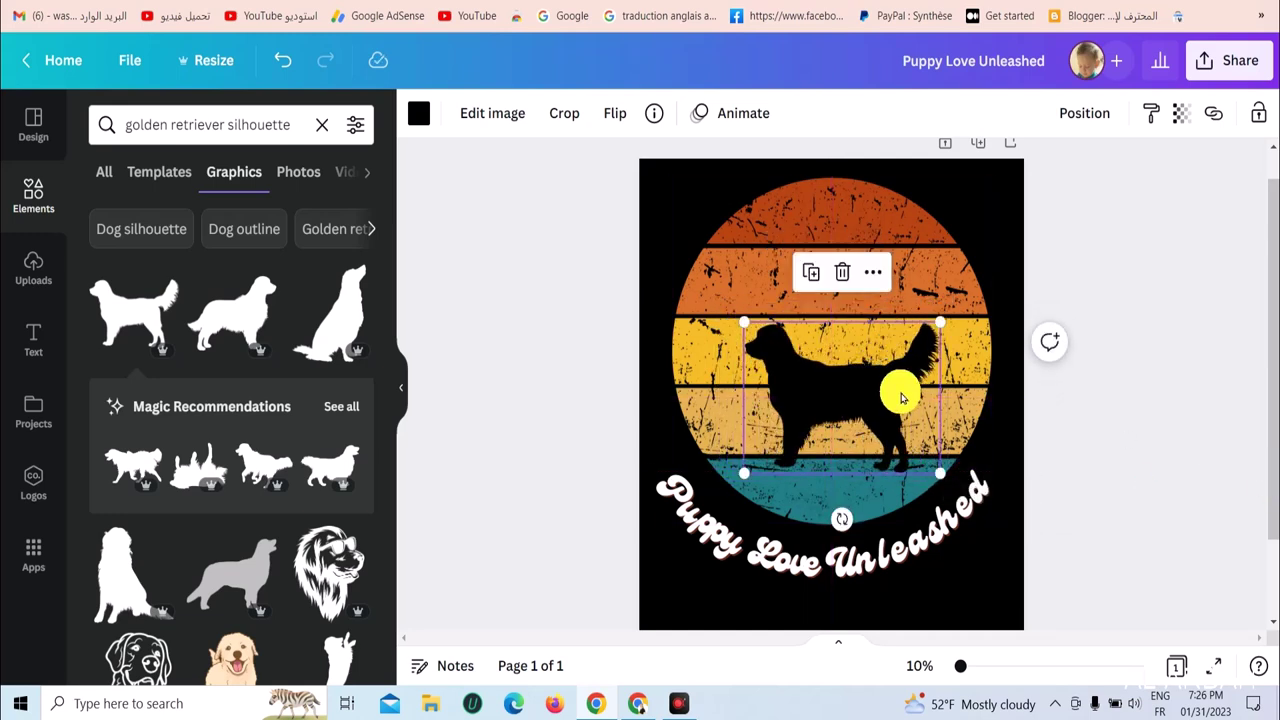
click(916, 531)
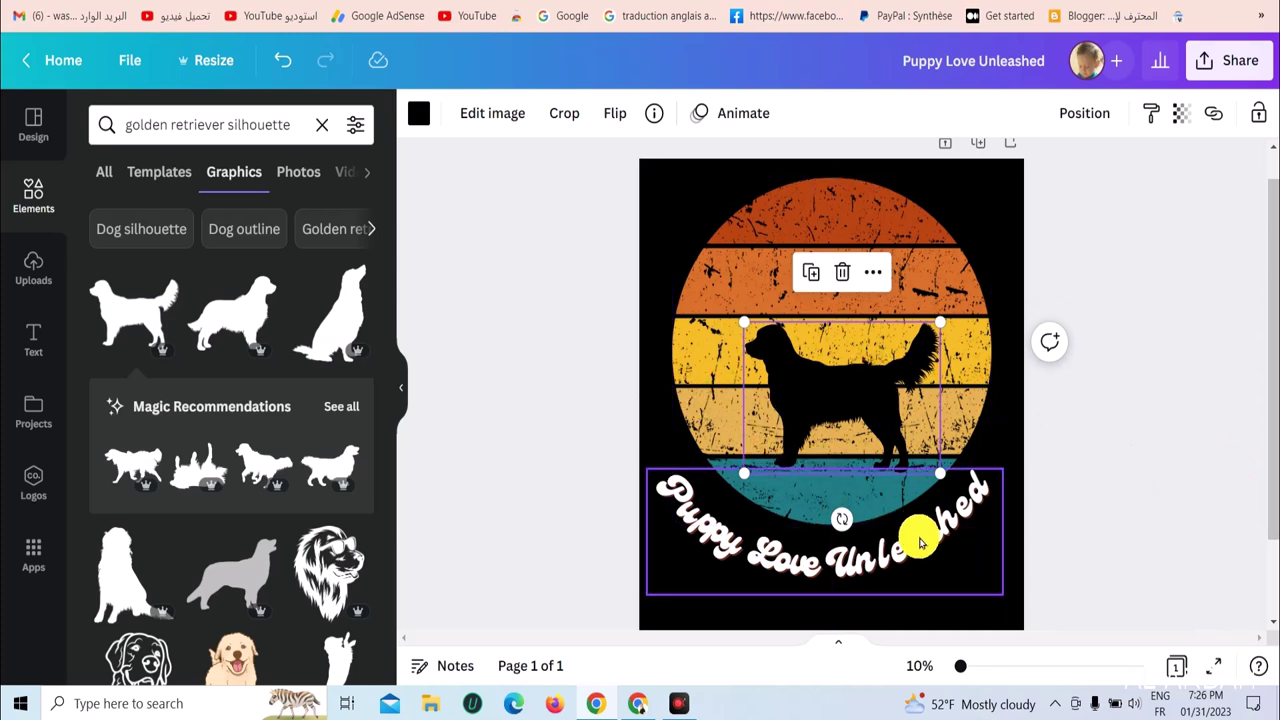
drag(925, 543, 930, 546)
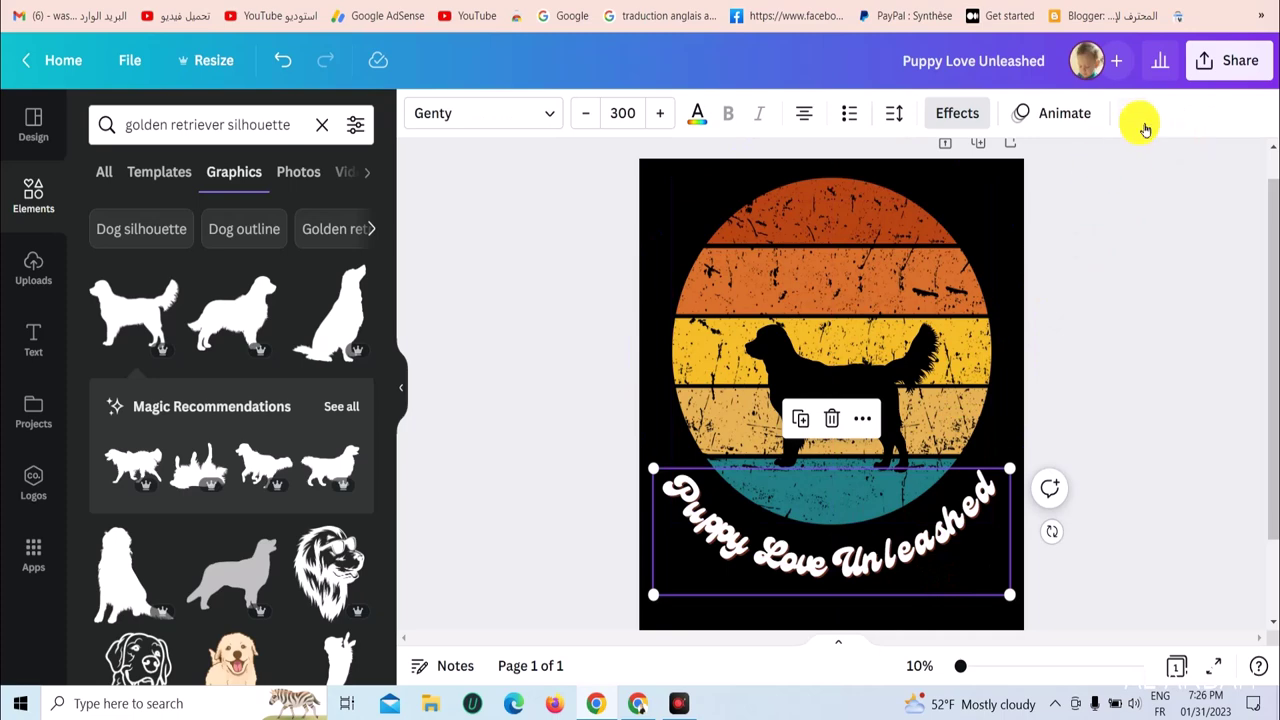
scroll(1086, 609, down, 2)
click(897, 587)
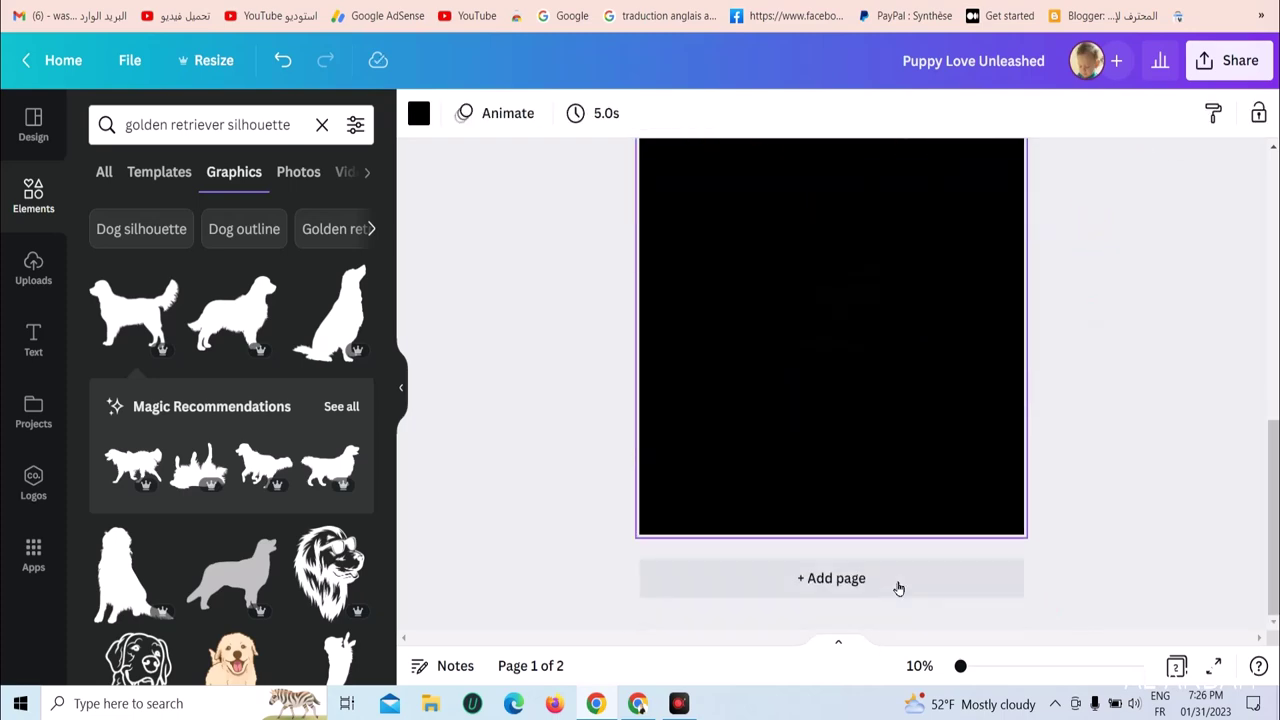
click(899, 588)
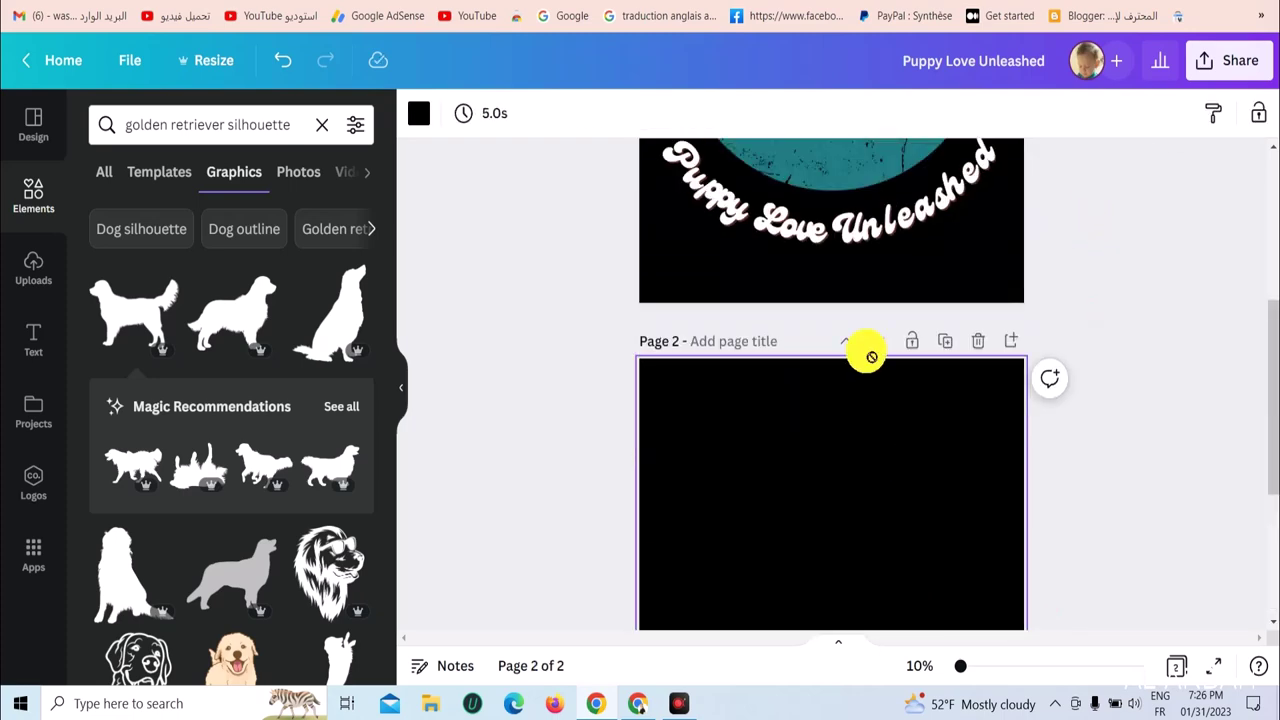
click(283, 60)
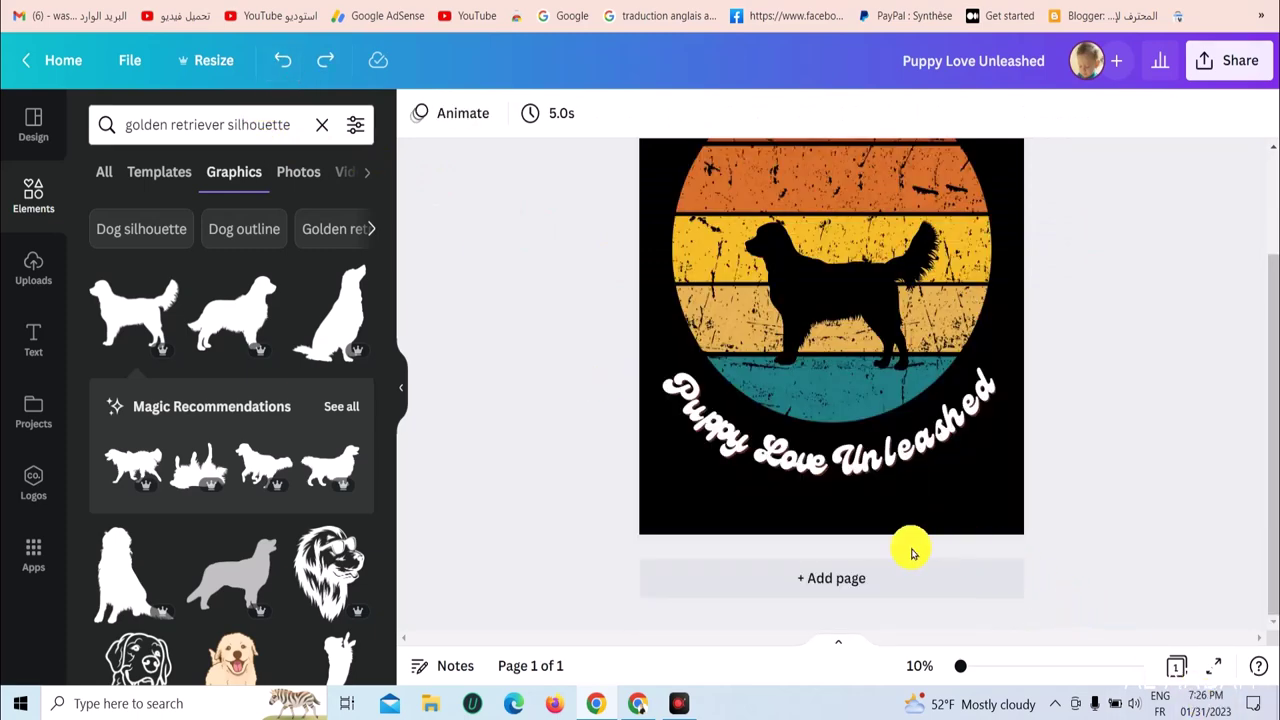
- Duplicate the finished "Puppy Love Unleashed" page as the basis for a second design
right_click(868, 456)
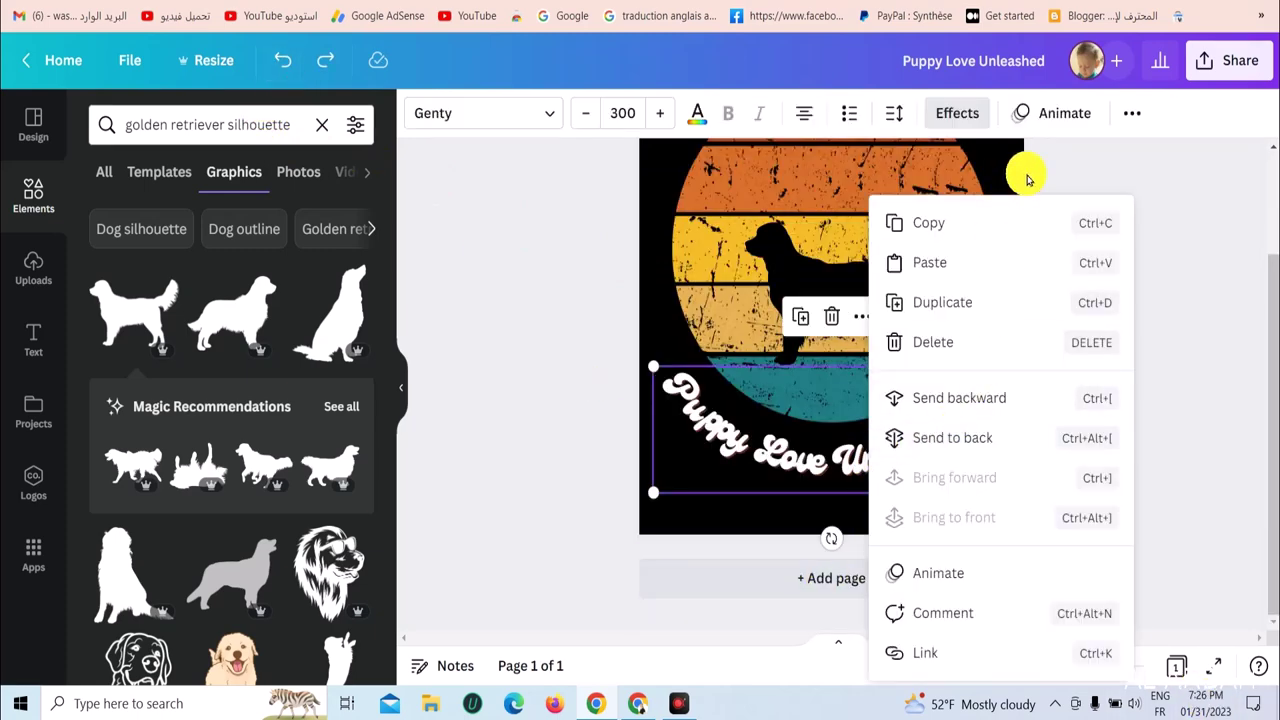
click(1037, 237)
scroll(1005, 228, up, 2)
click(978, 178)
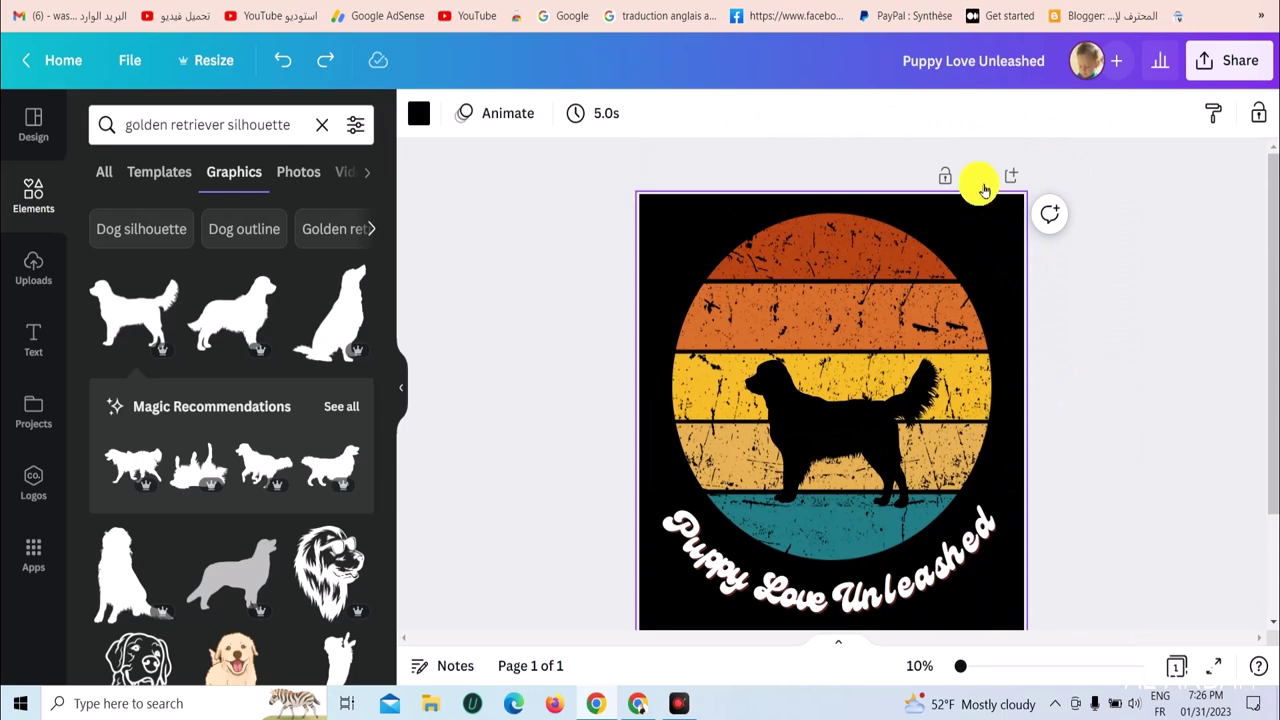
- Replace the standing dog on page 2 with the sitting golden retriever silhouette and enlarge it slightly over the sunset
click(850, 445)
click(855, 430)
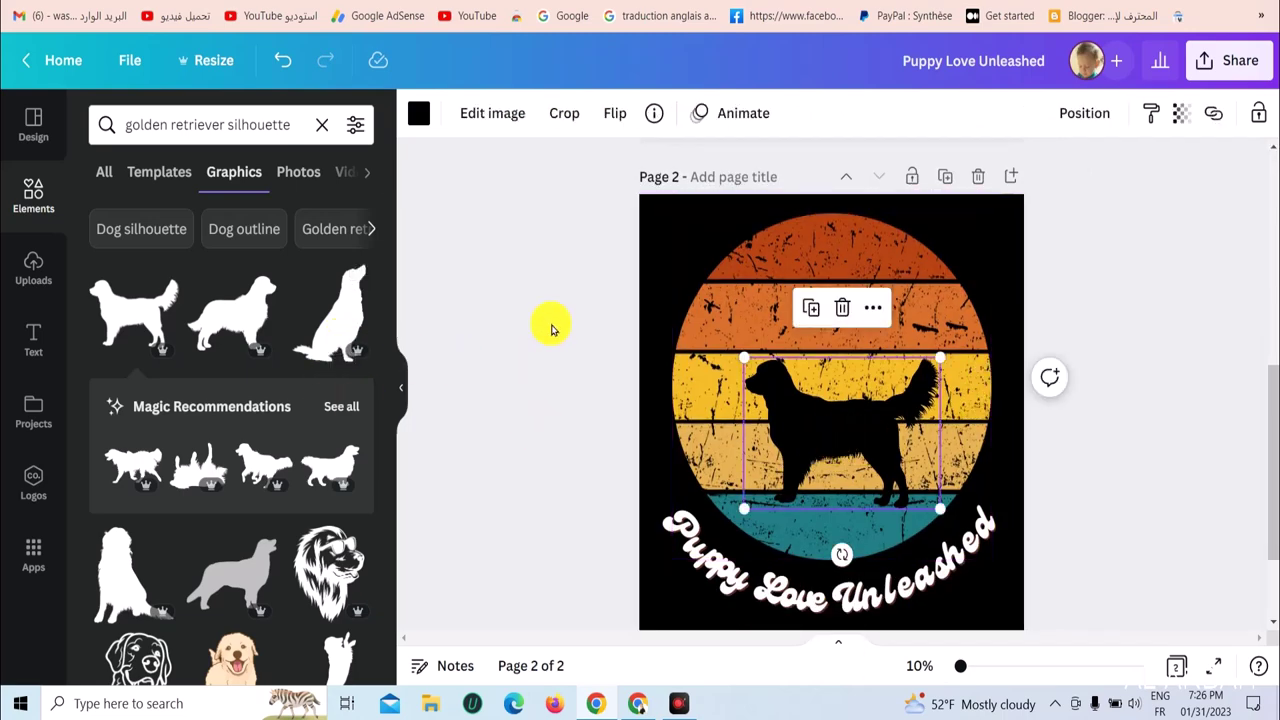
click(843, 309)
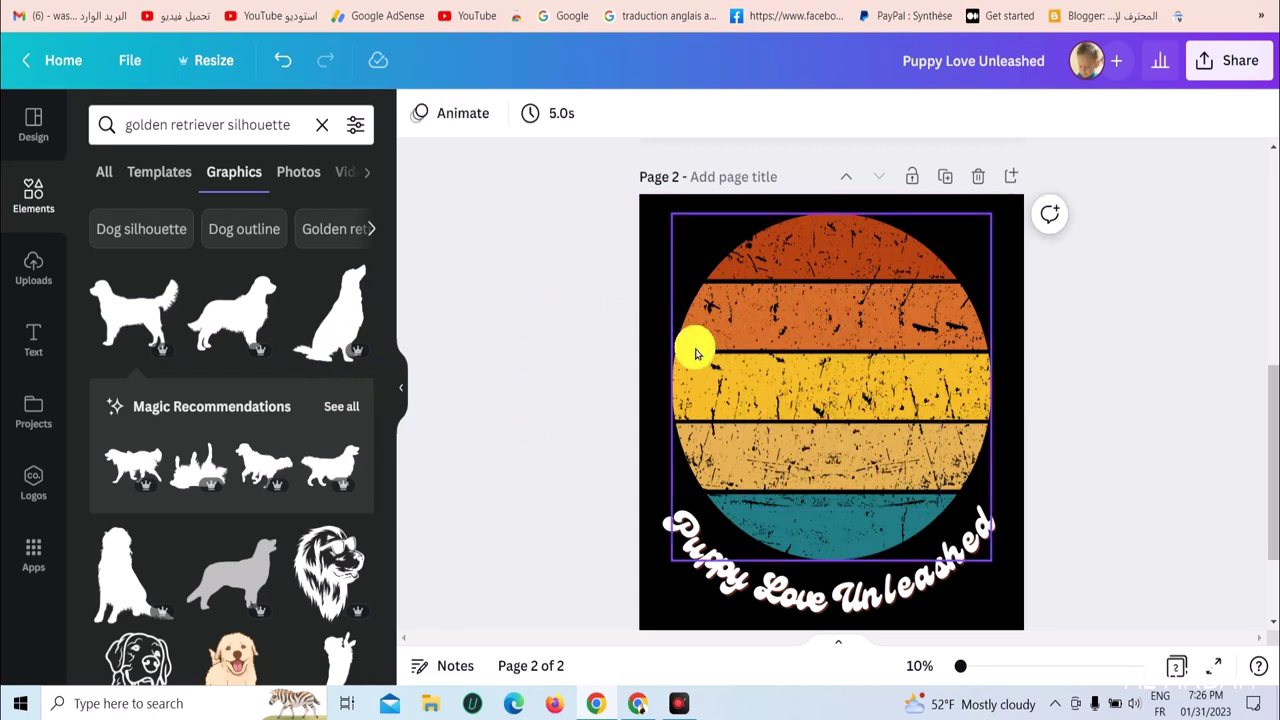
click(330, 318)
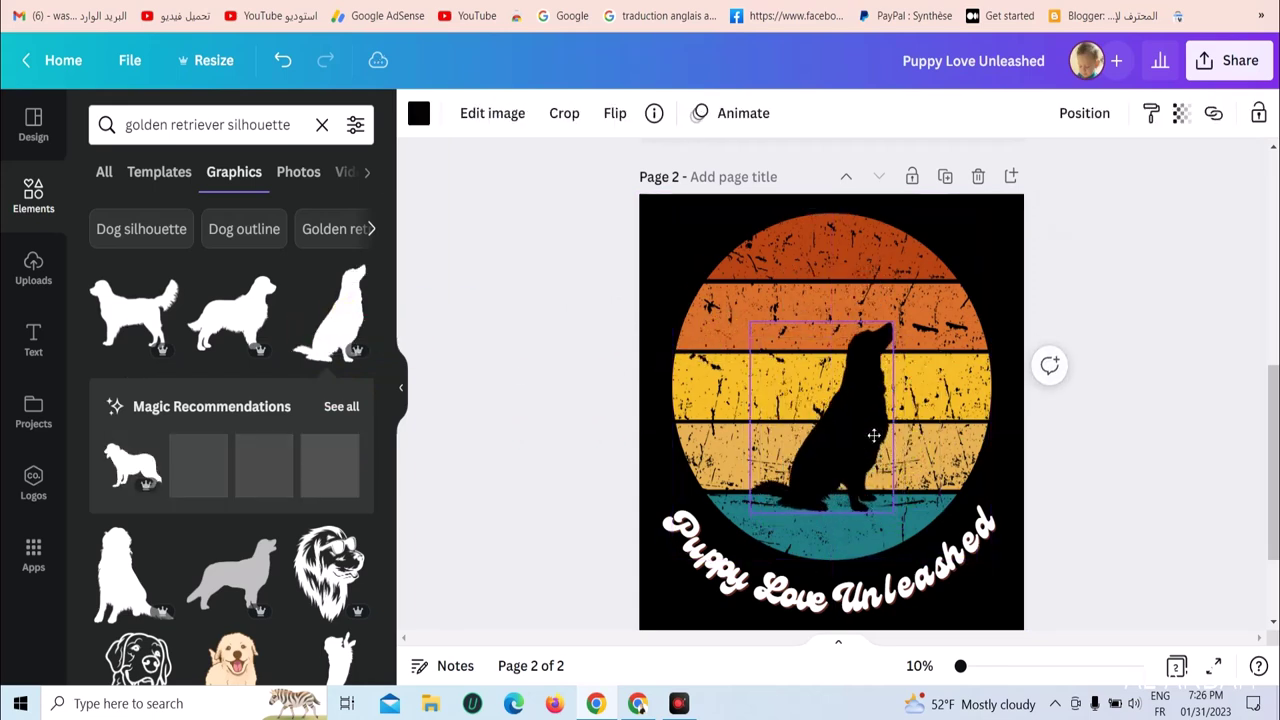
drag(893, 322, 906, 304)
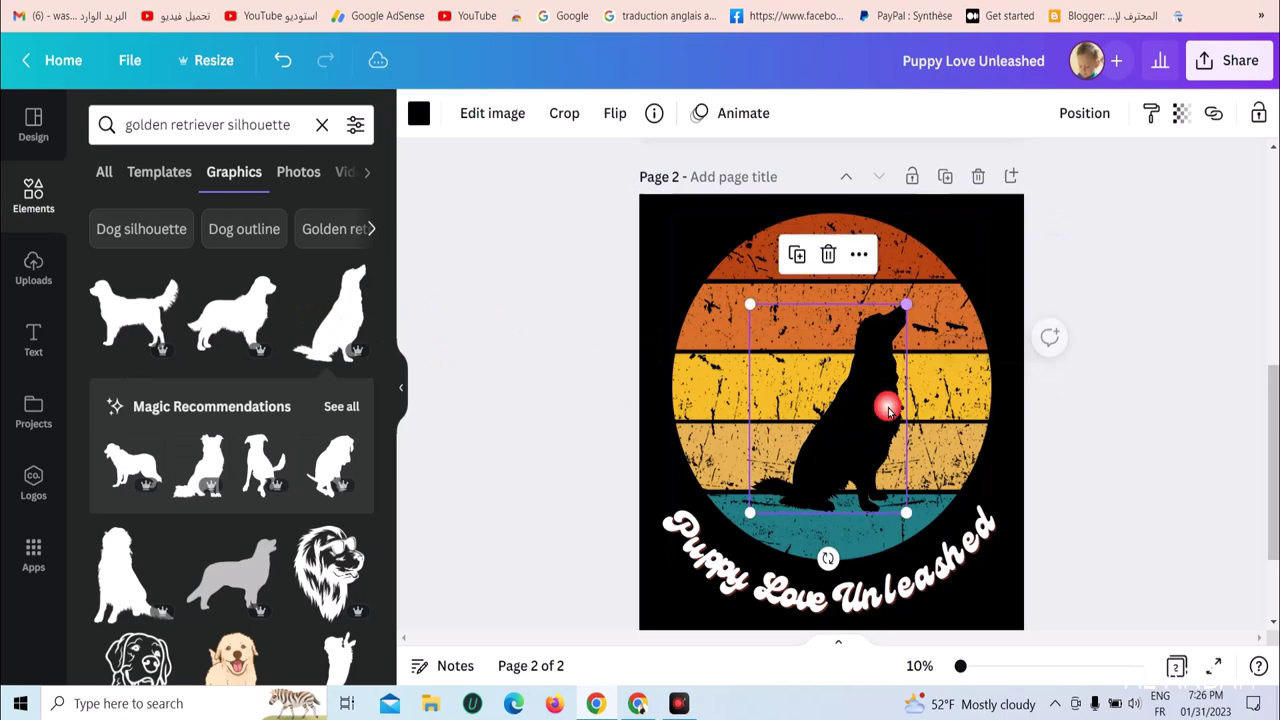
- Replace the slogan text on page 2 with "Wag It to Win", copied from the slogan list in ChatGPT
click(674, 560)
click(722, 568)
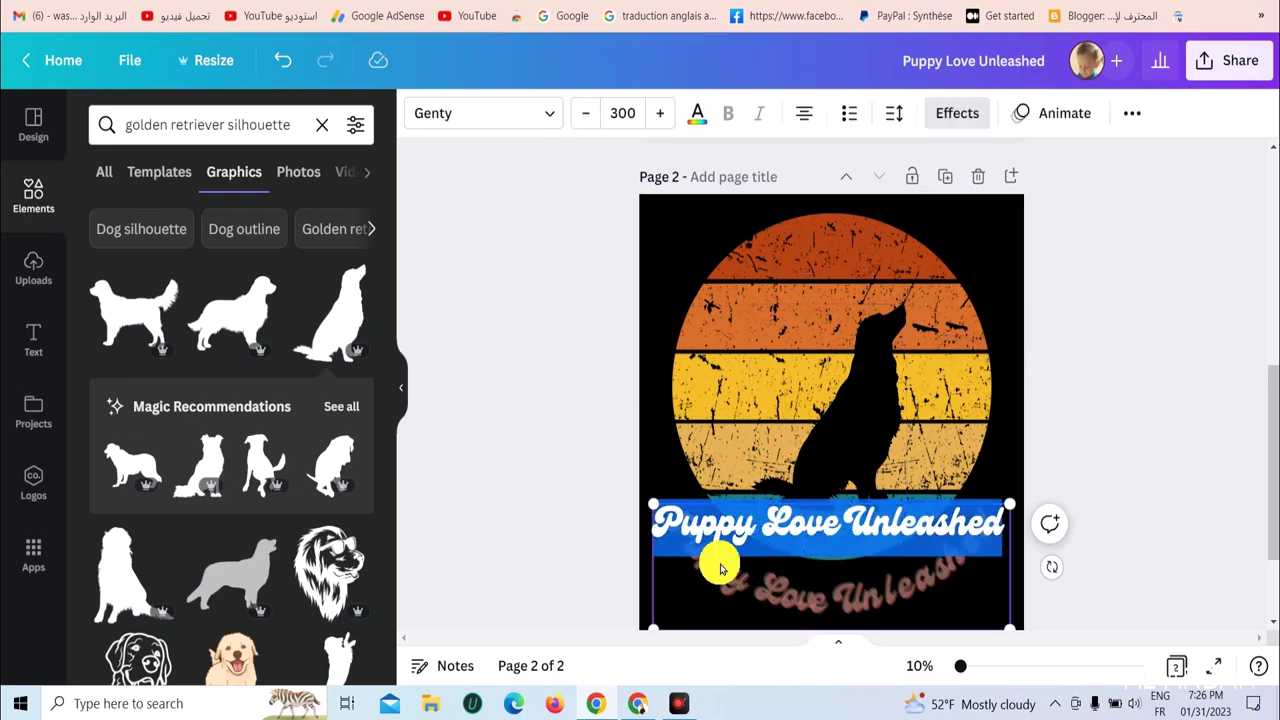
key(ctrl+Tab)
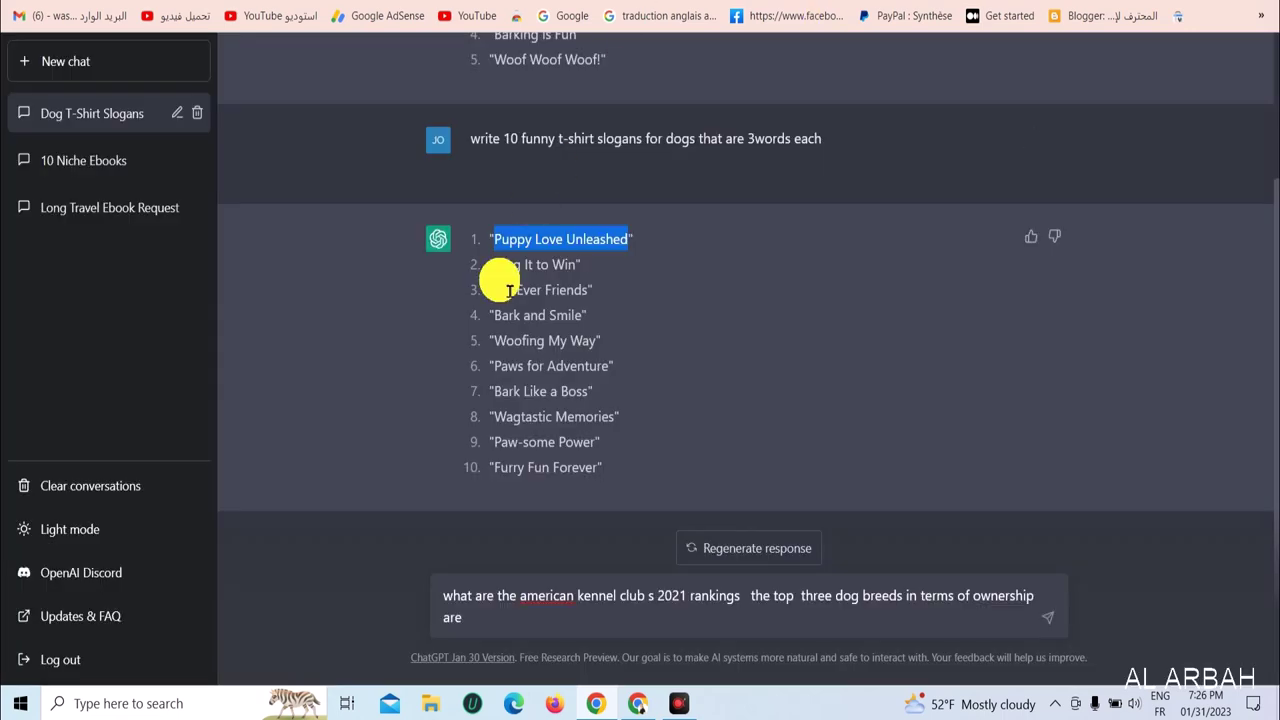
drag(494, 268, 513, 276)
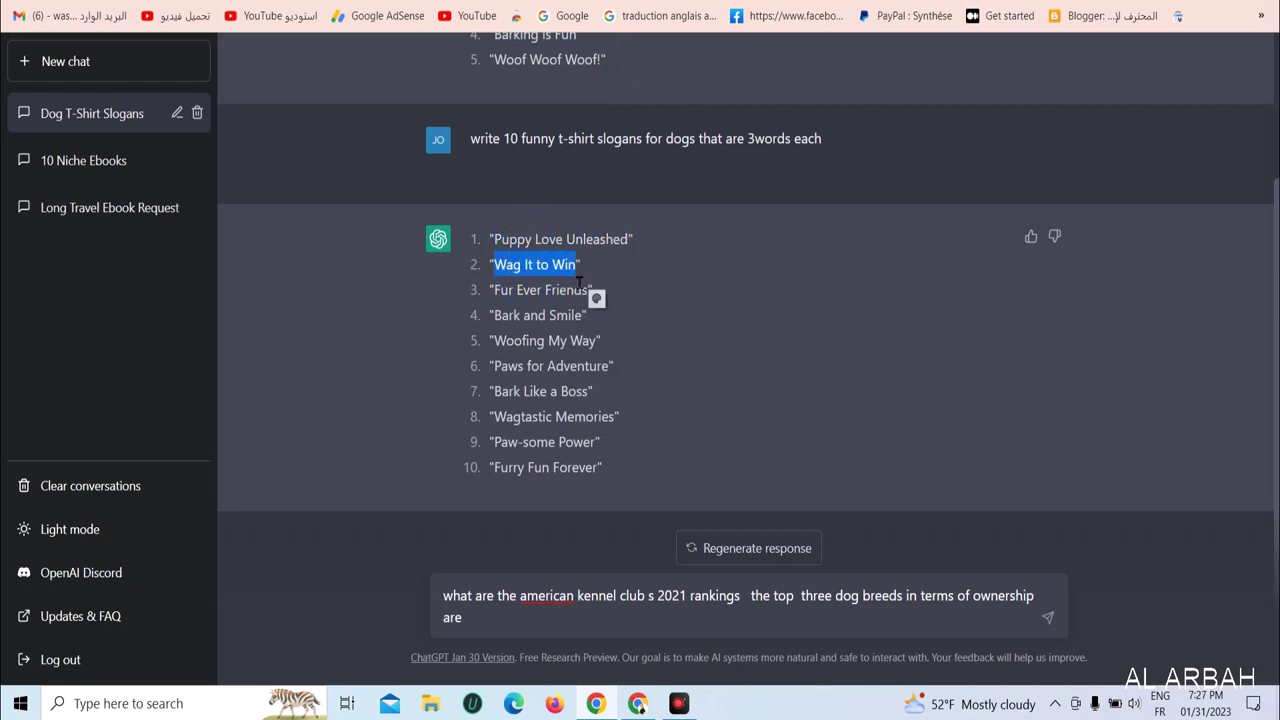
right_click(578, 283)
click(592, 287)
key(ctrl+Tab)
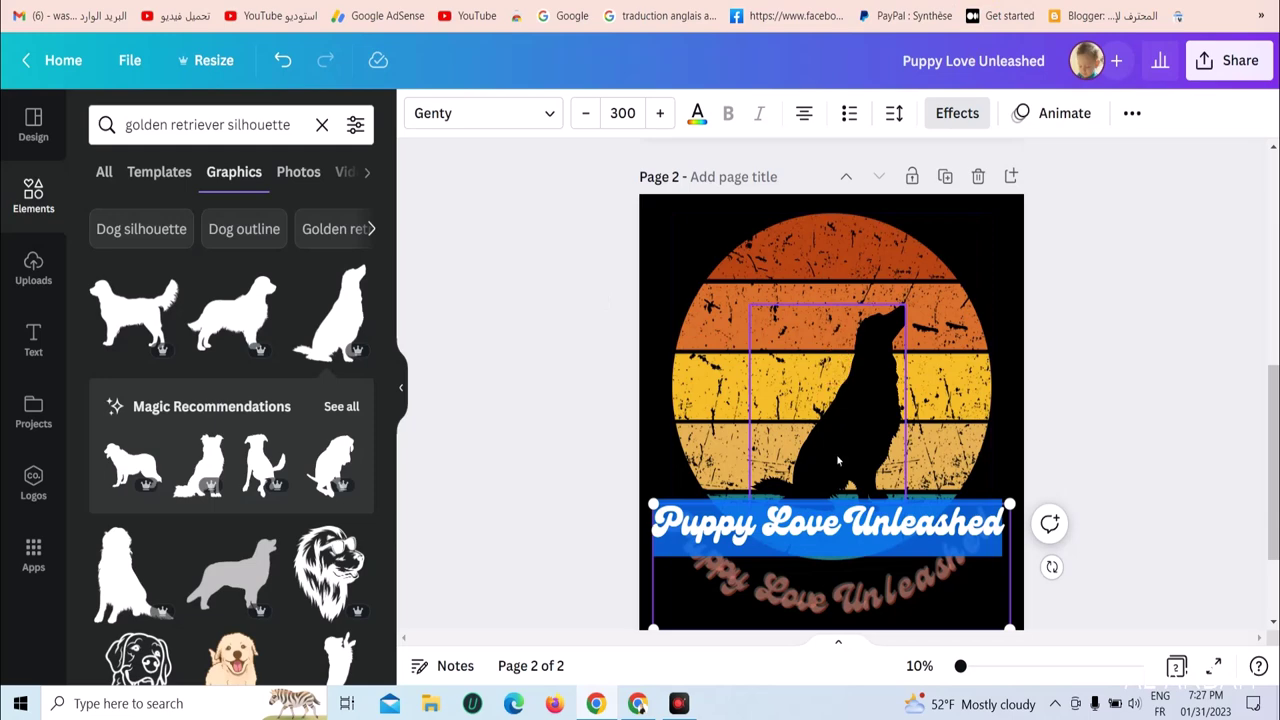
right_click(812, 528)
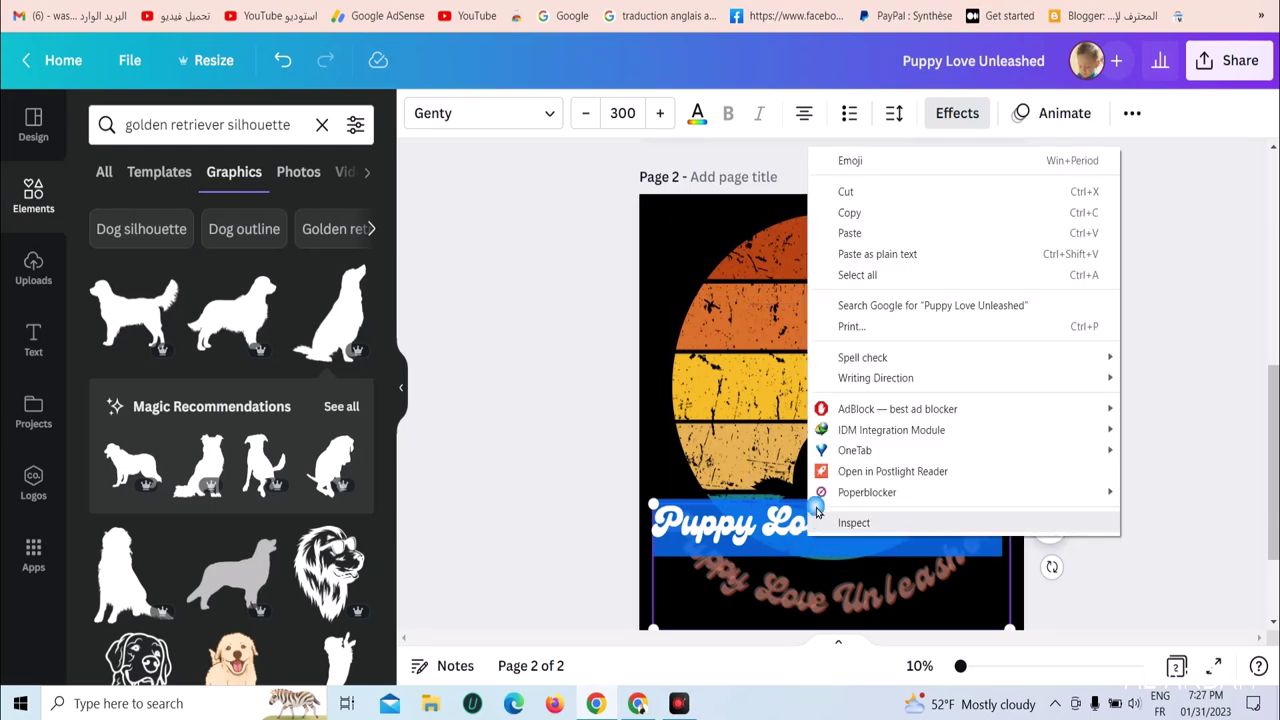
click(845, 232)
click(1057, 420)
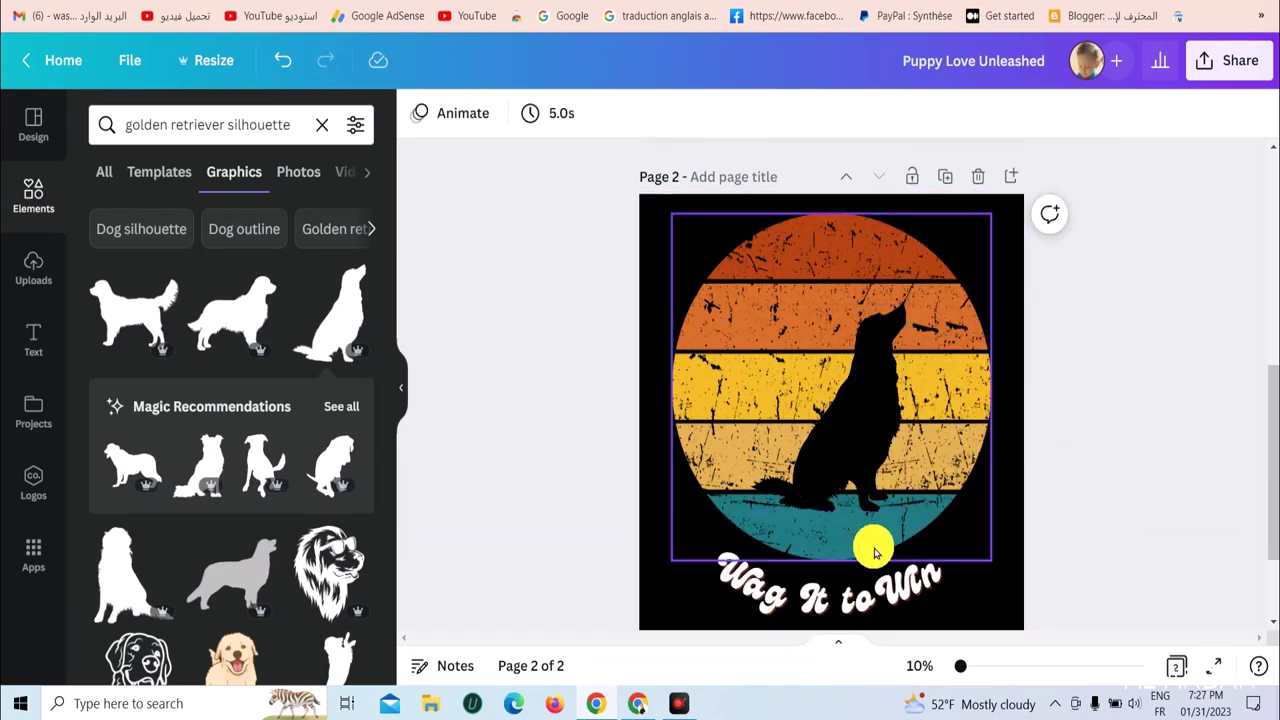
- Enlarge the "Wag It to Win" slogan to font size 390 and centre it horizontally beneath the sunset
click(941, 587)
scroll(948, 572, down, 3)
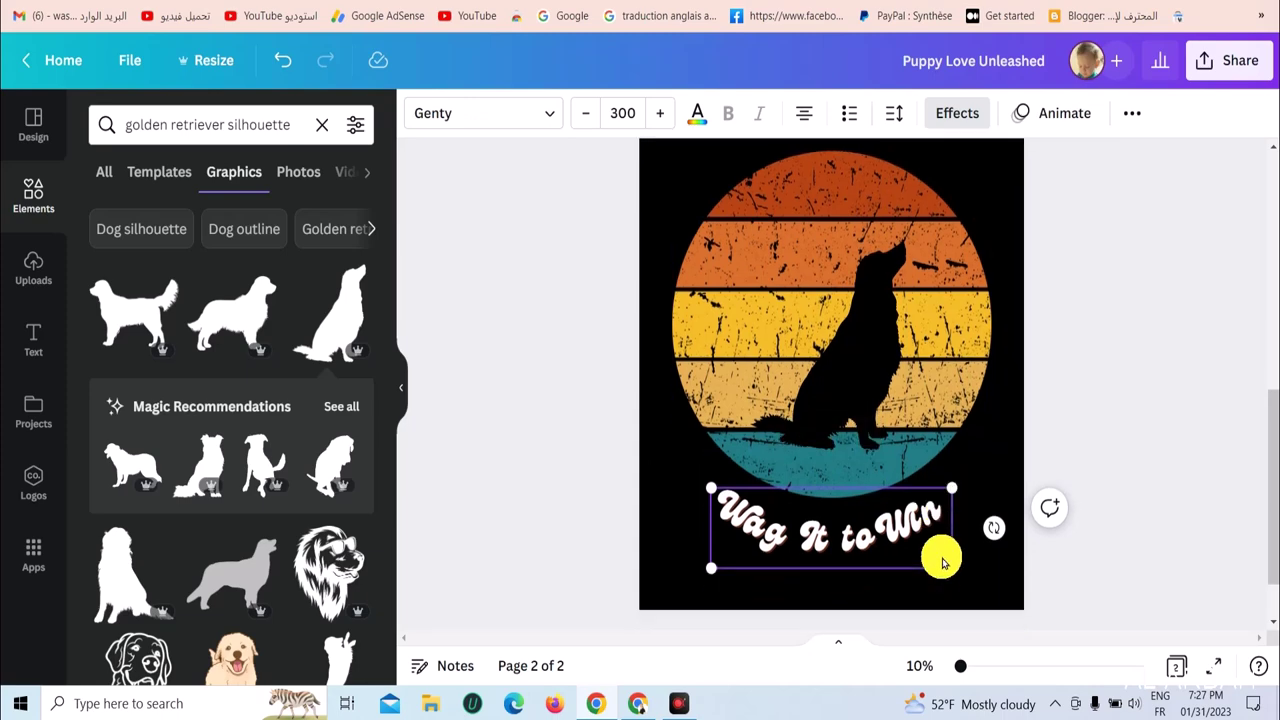
drag(963, 508, 1031, 560)
drag(881, 467, 855, 457)
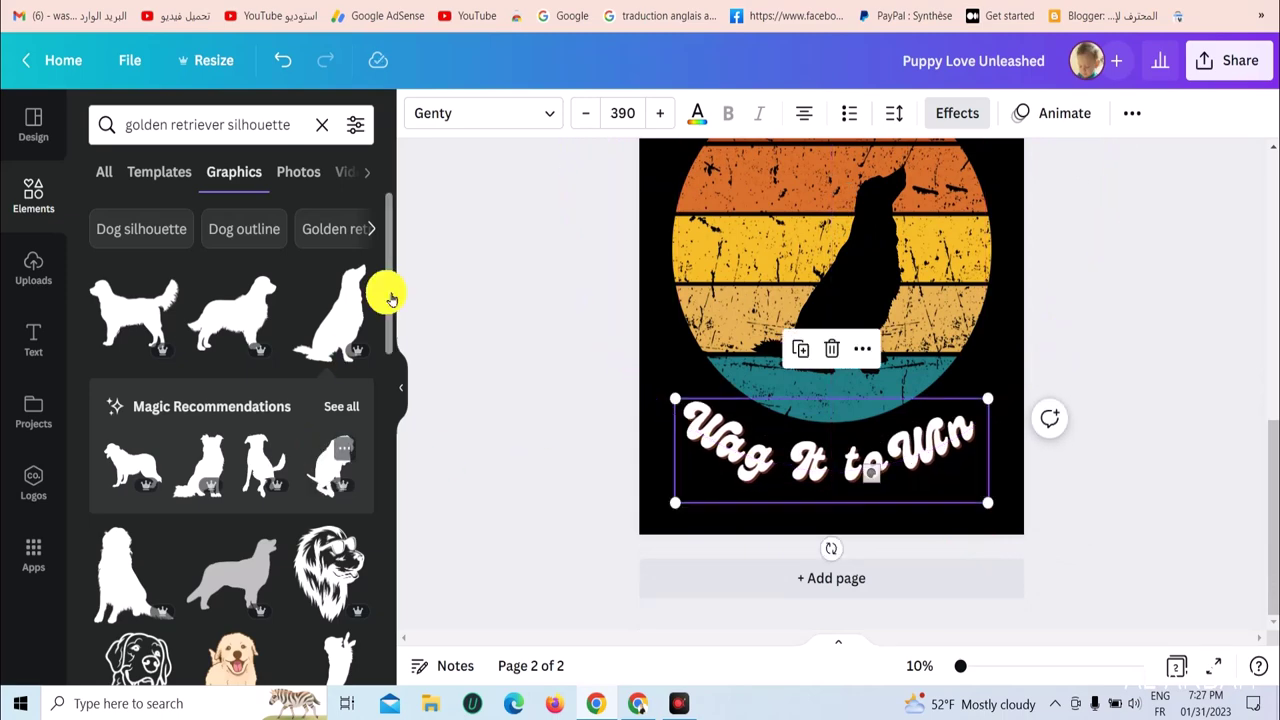
- Set the curve of the "Wag It to Win" slogan to -52
click(930, 112)
scroll(150, 480, down, 5)
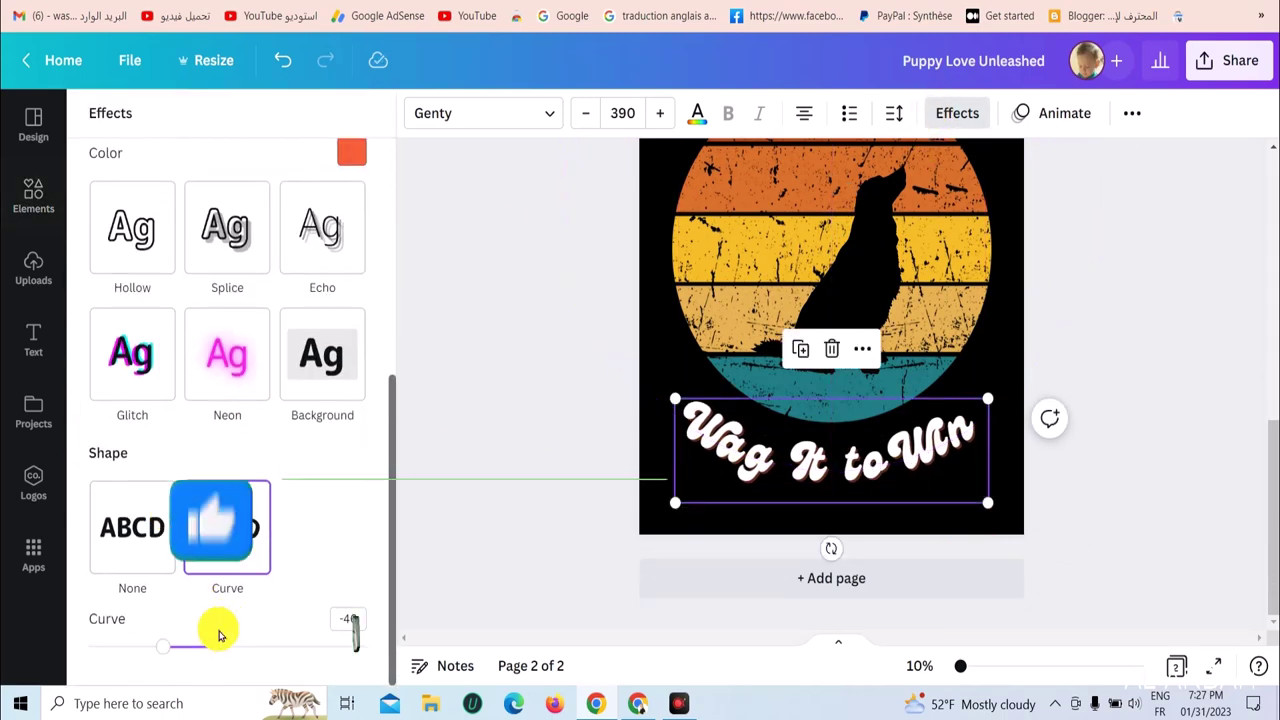
mouse_move(166, 646)
mouse_down()
mouse_move(203, 646)
mouse_move(157, 646)
mouse_up()
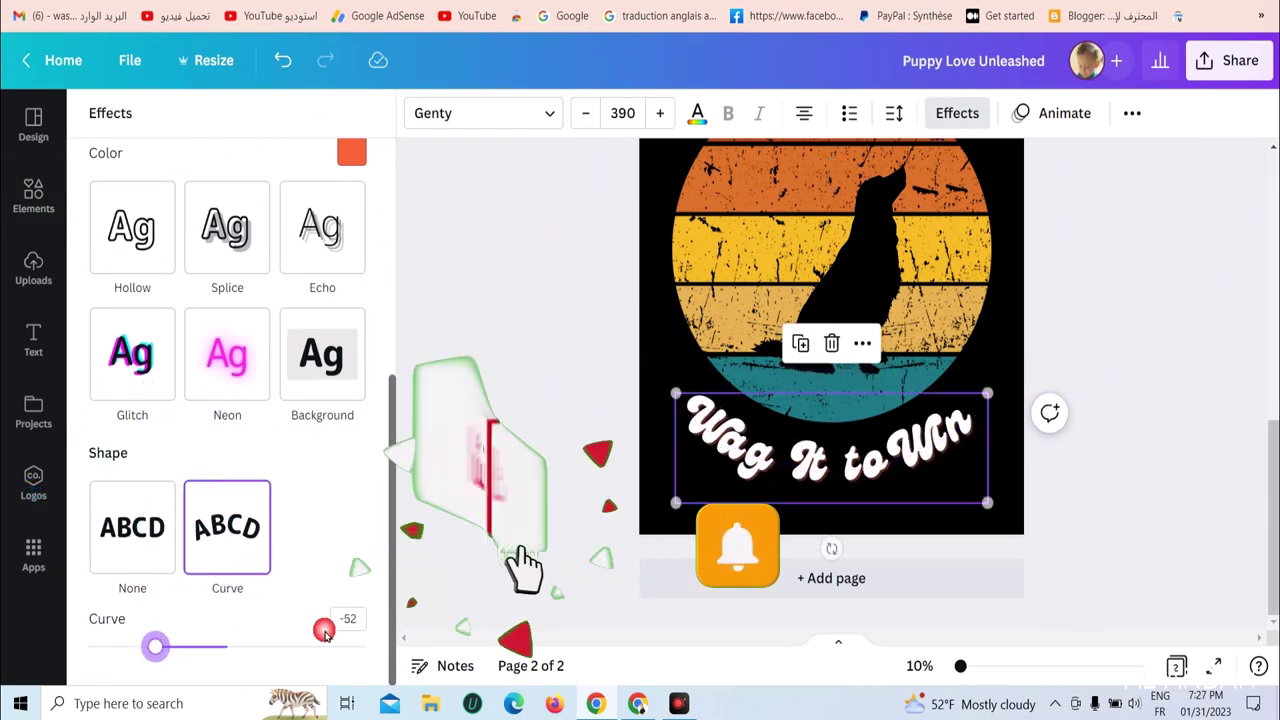
- Duplicate page 2 with the "Wag It to Win" design to start a third design
scroll(880, 520, up, 5)
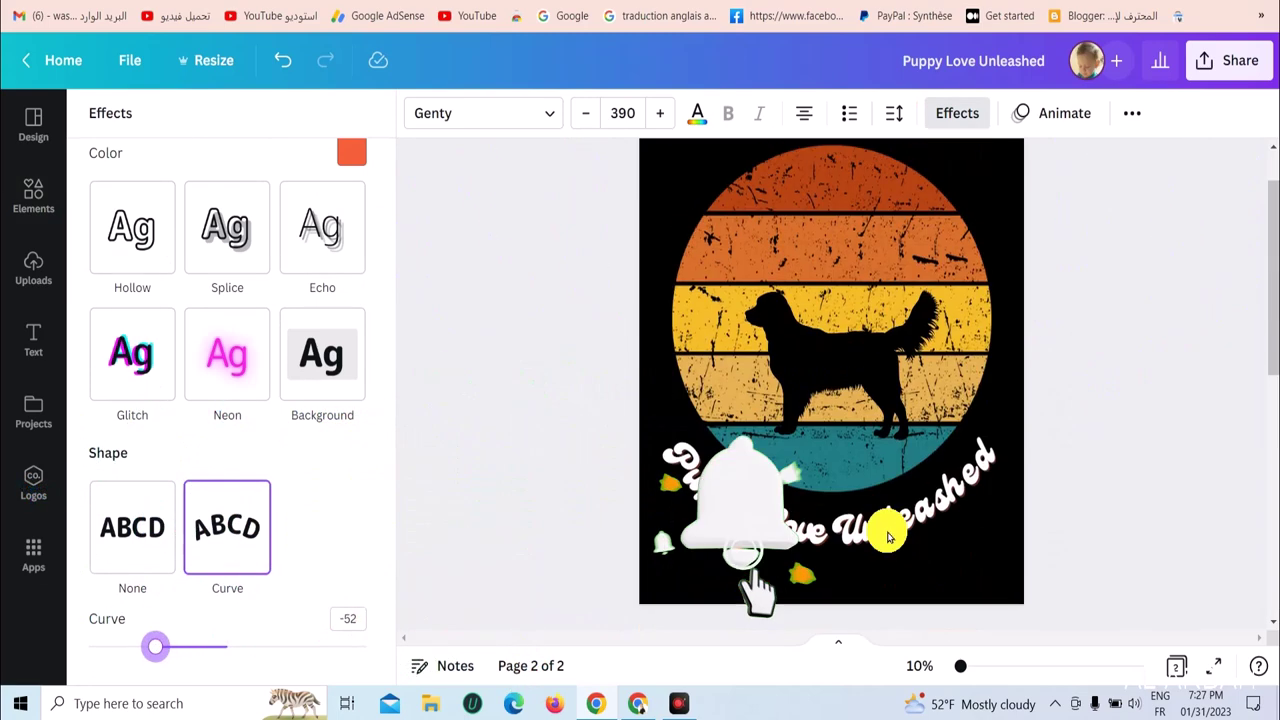
scroll(886, 525, down, 2)
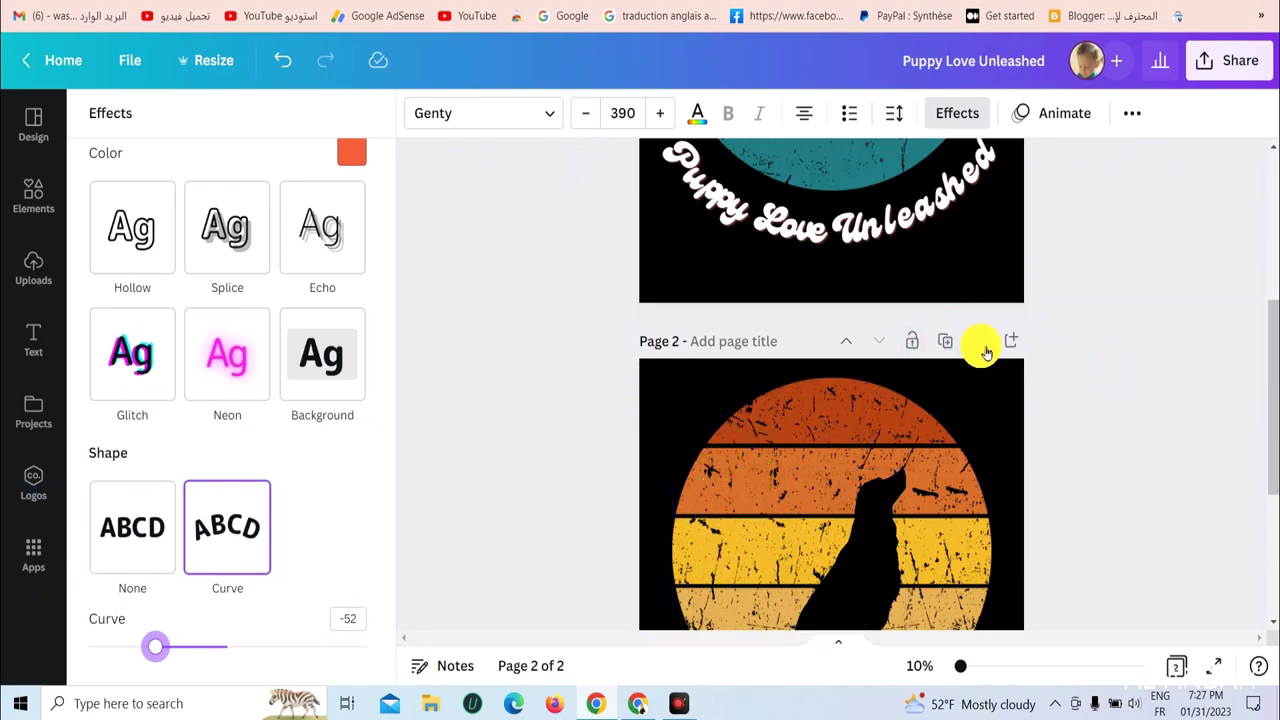
click(945, 342)
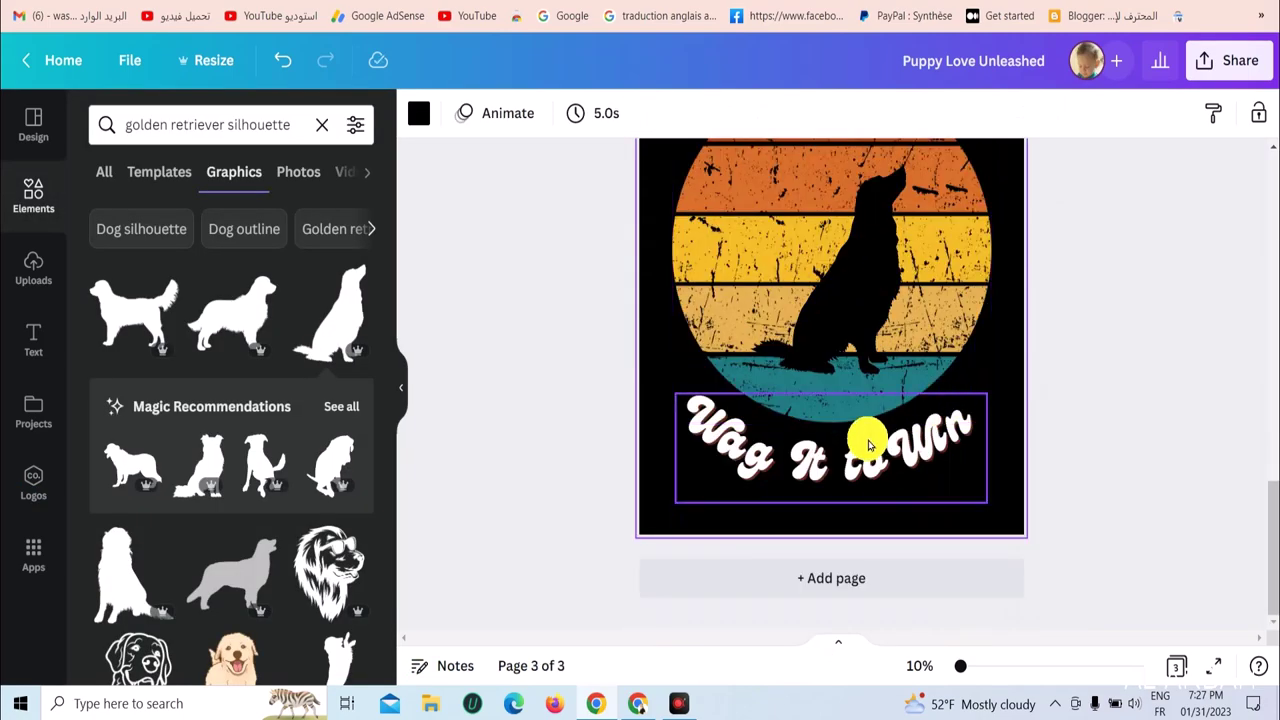
- Replace the dog silhouette on page 3 with the shaggy sitting dog facing forward from the recommended graphics and slightly enlarge it
scroll(863, 434, up, 1)
scroll(871, 406, down, 1)
click(858, 325)
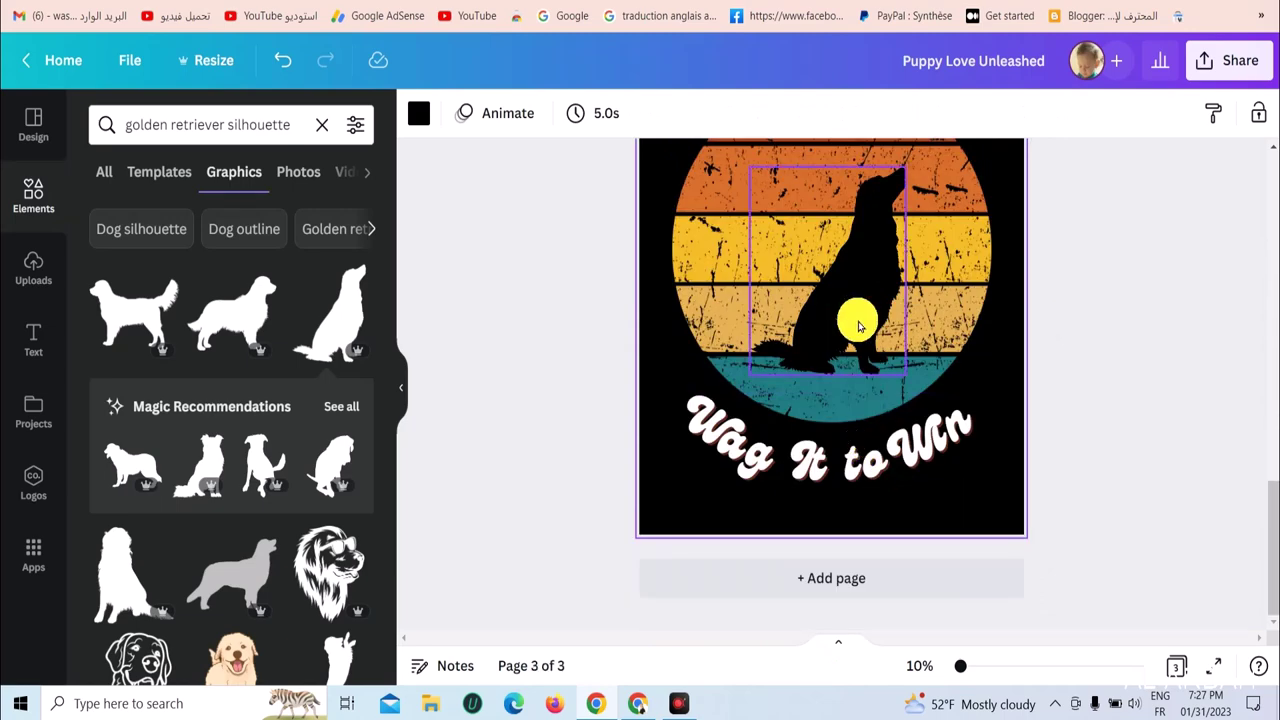
click(858, 325)
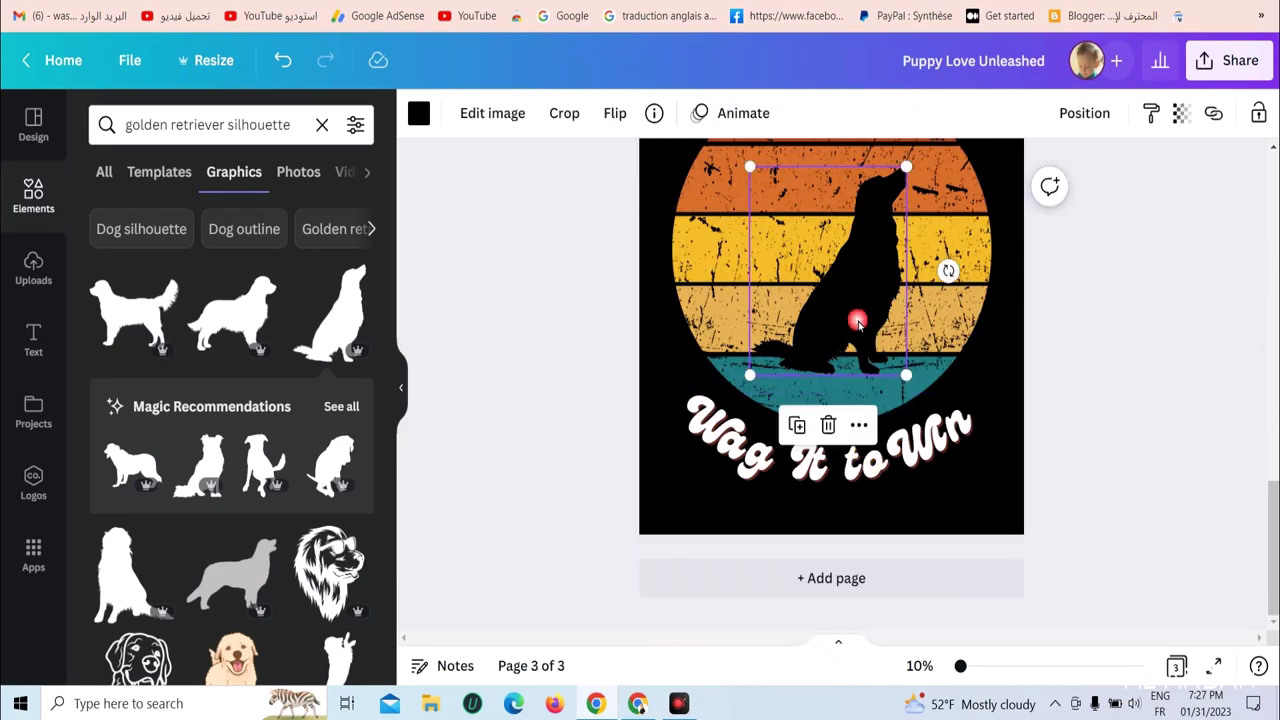
click(828, 426)
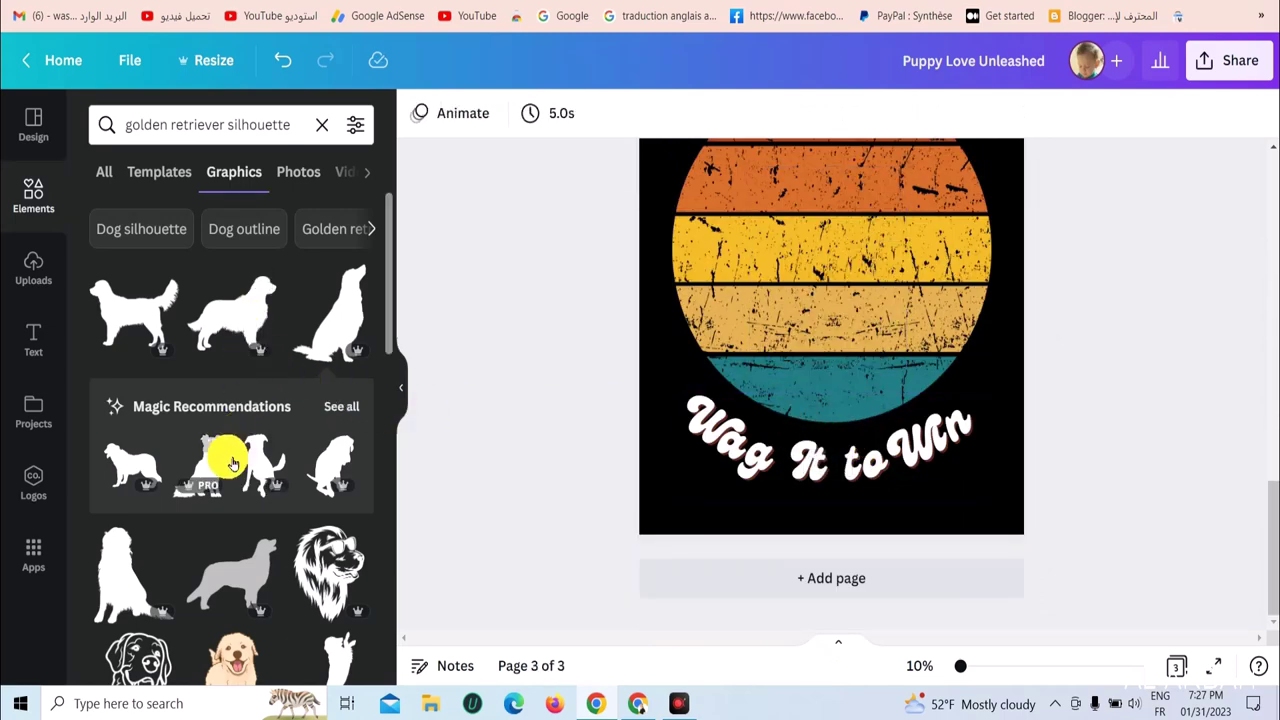
click(335, 406)
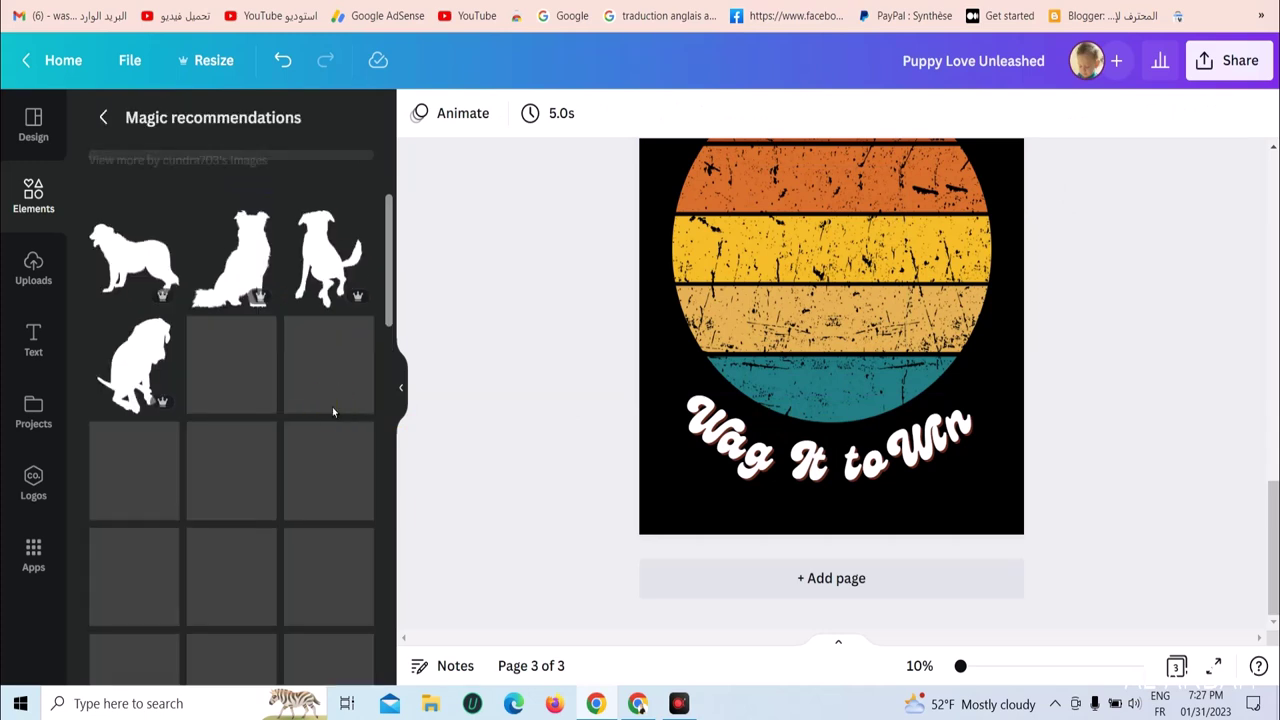
click(234, 266)
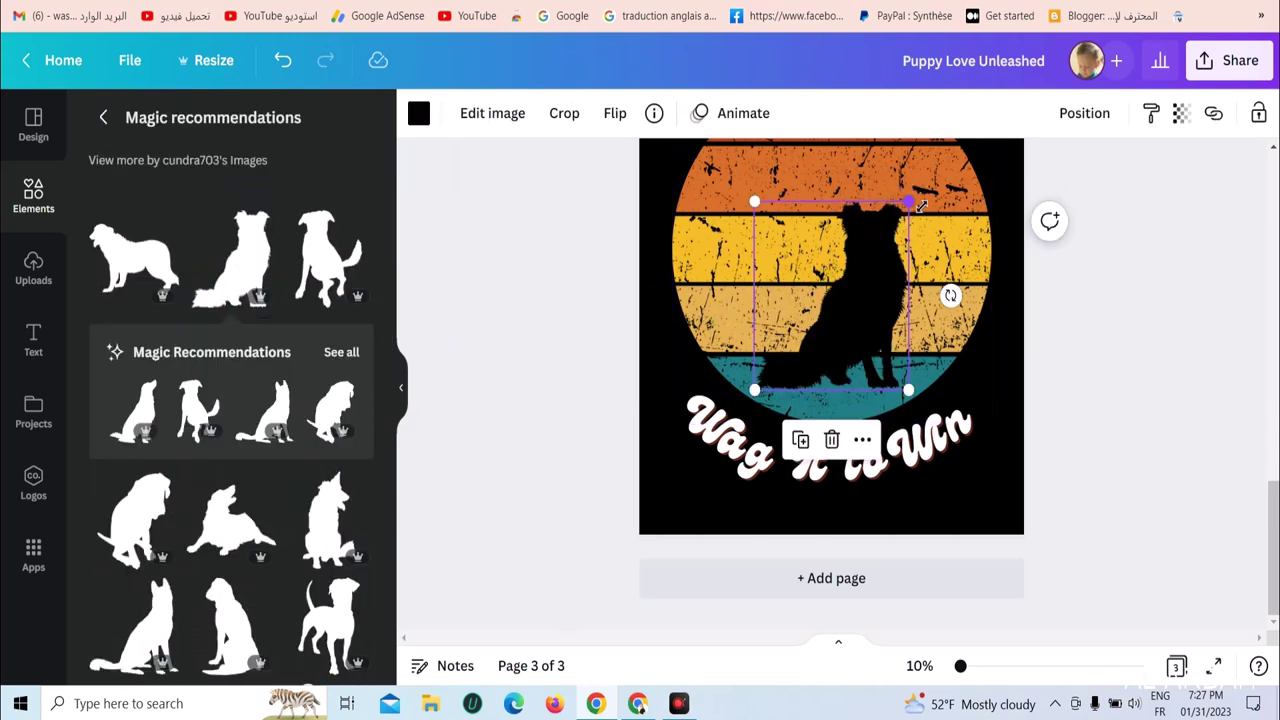
drag(920, 205, 921, 186)
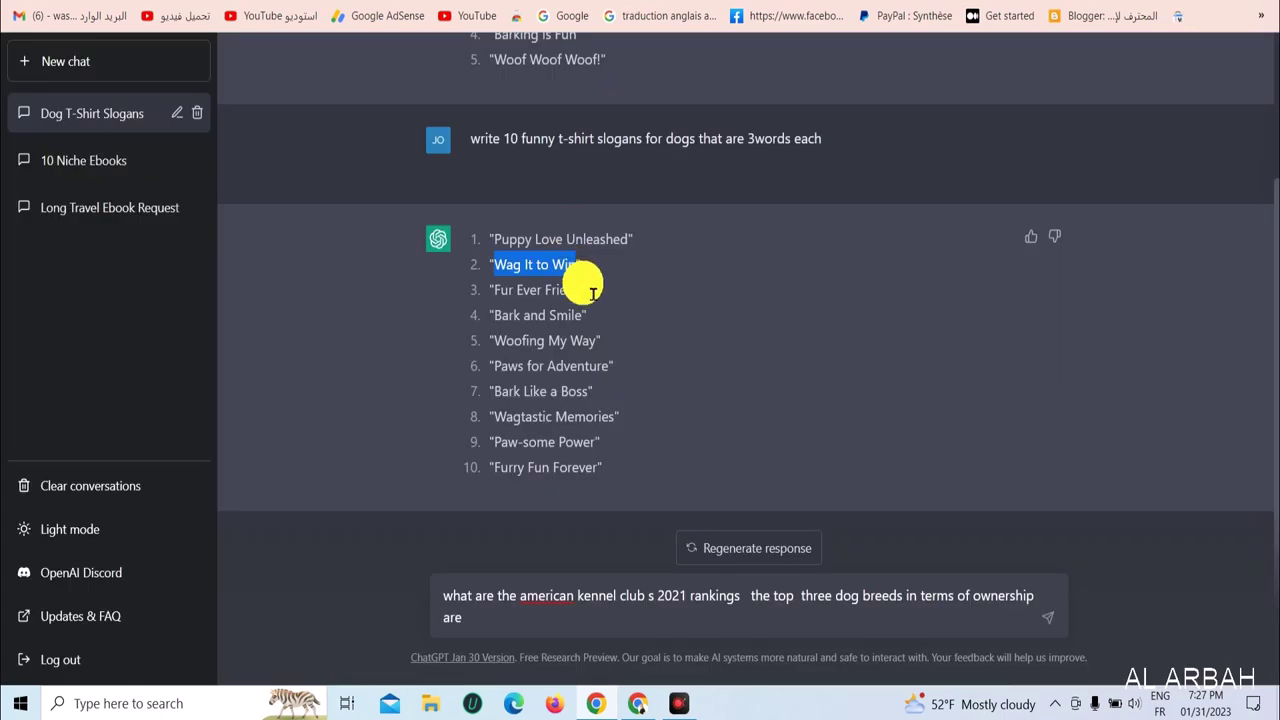
- Copy the slogan "Fur Ever Friends" from the slogan list in ChatGPT
click(501, 288)
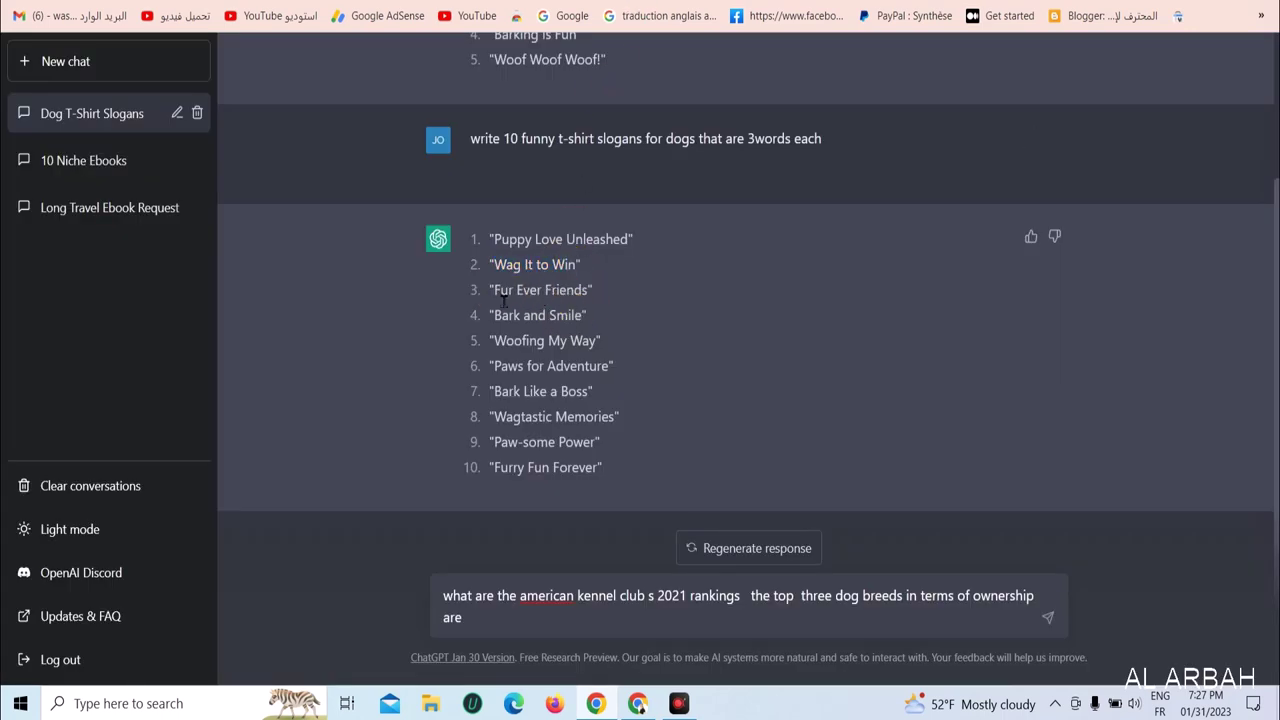
right_click(586, 290)
click(614, 289)
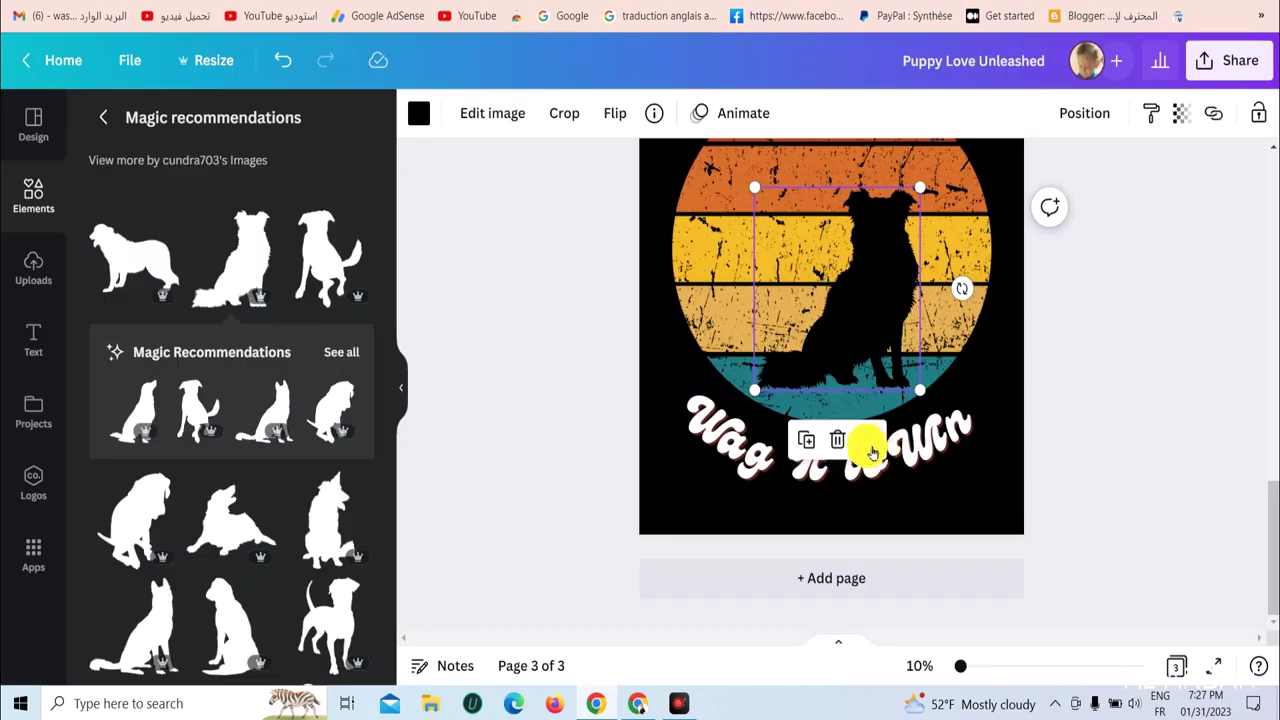
click(752, 448)
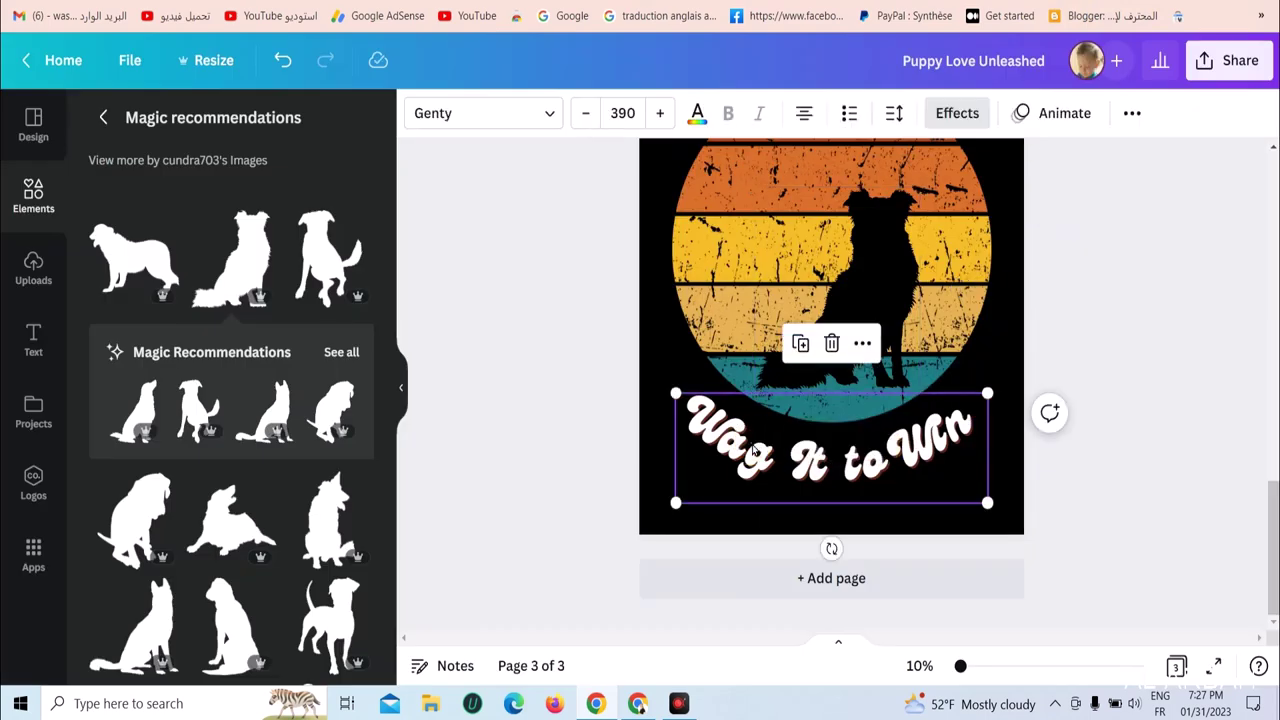
right_click(752, 448)
click(849, 260)
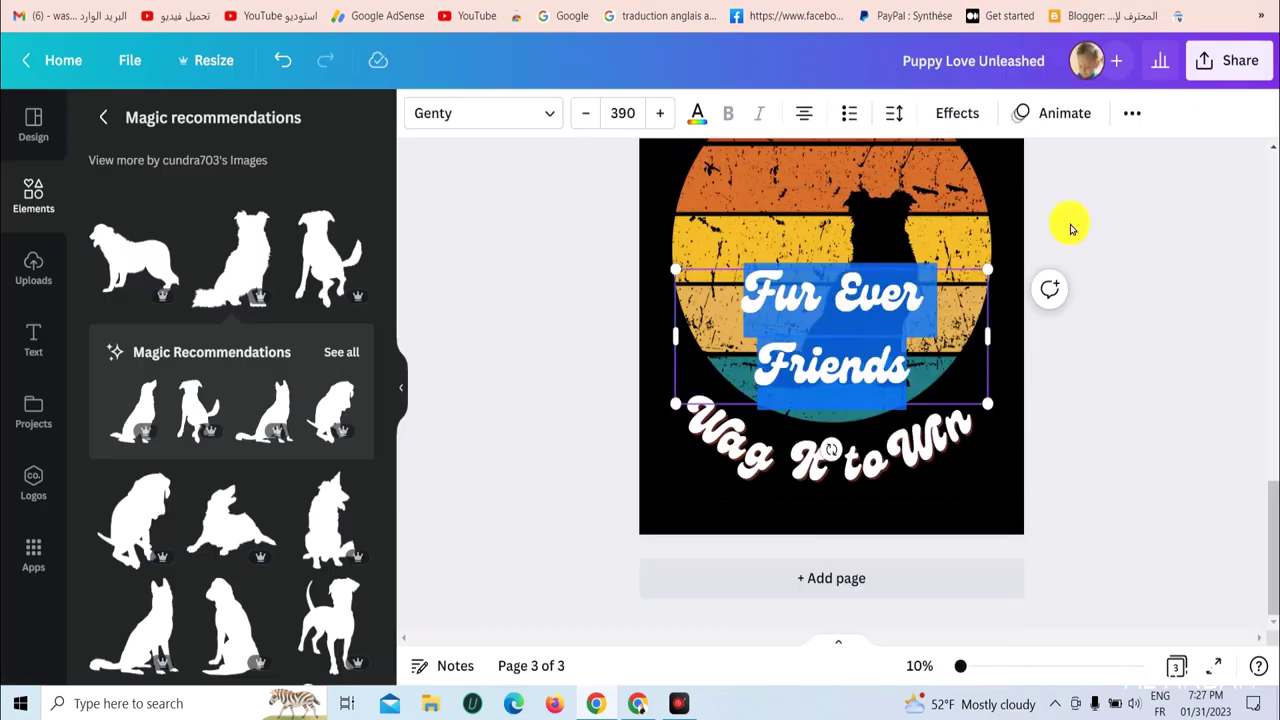
click(283, 60)
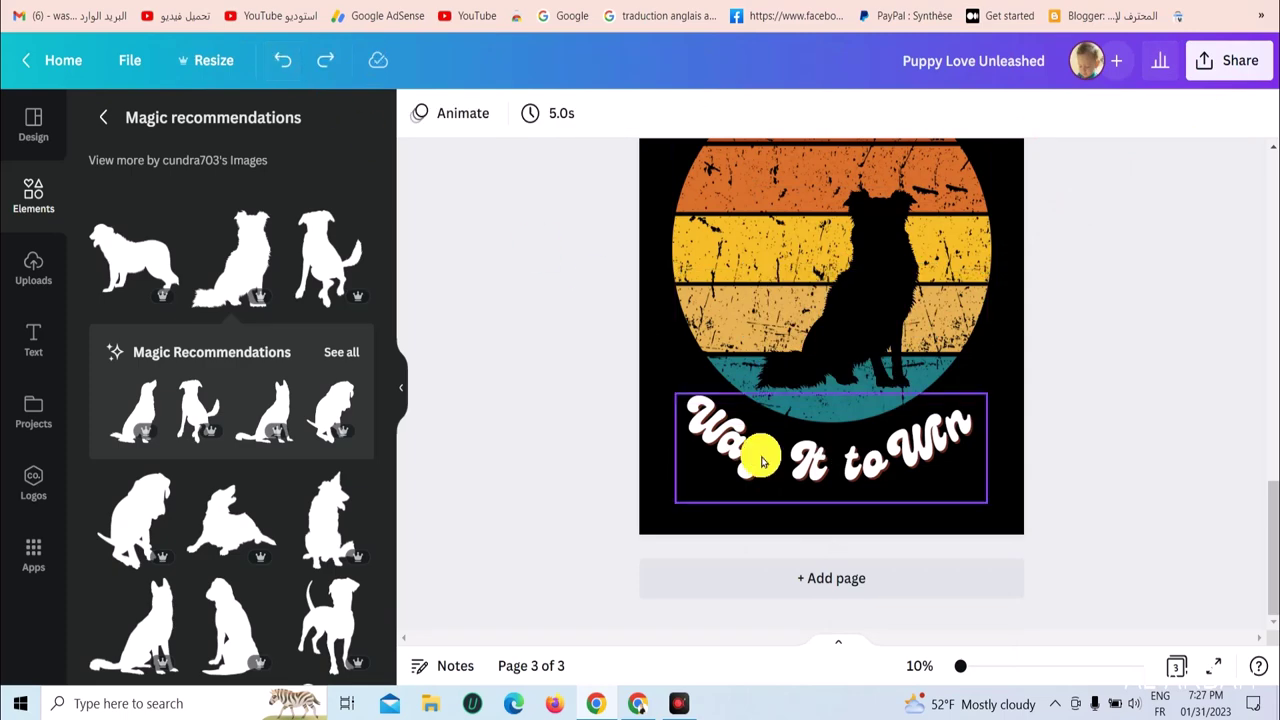
- Replace the curved "Wag It to Win" text on page 3 with the copied slogan "Fur Ever Friends"
double_click(757, 455)
right_click(757, 455)
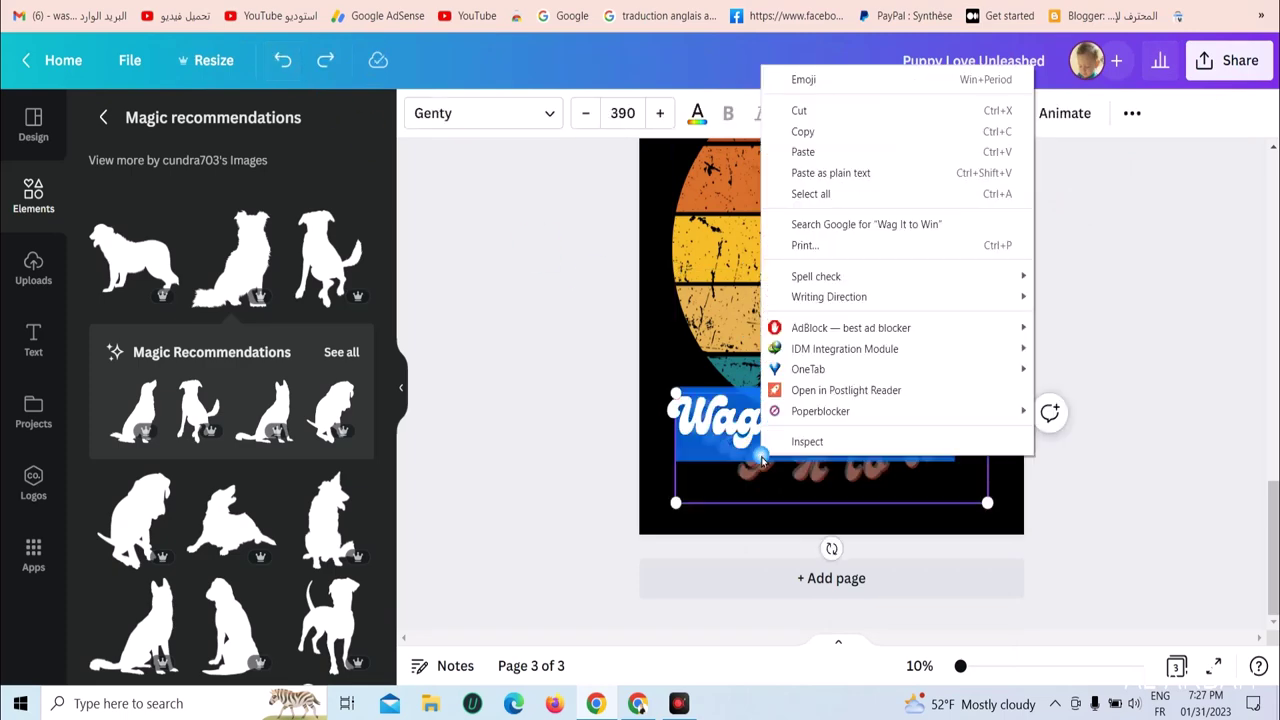
click(815, 177)
click(1138, 208)
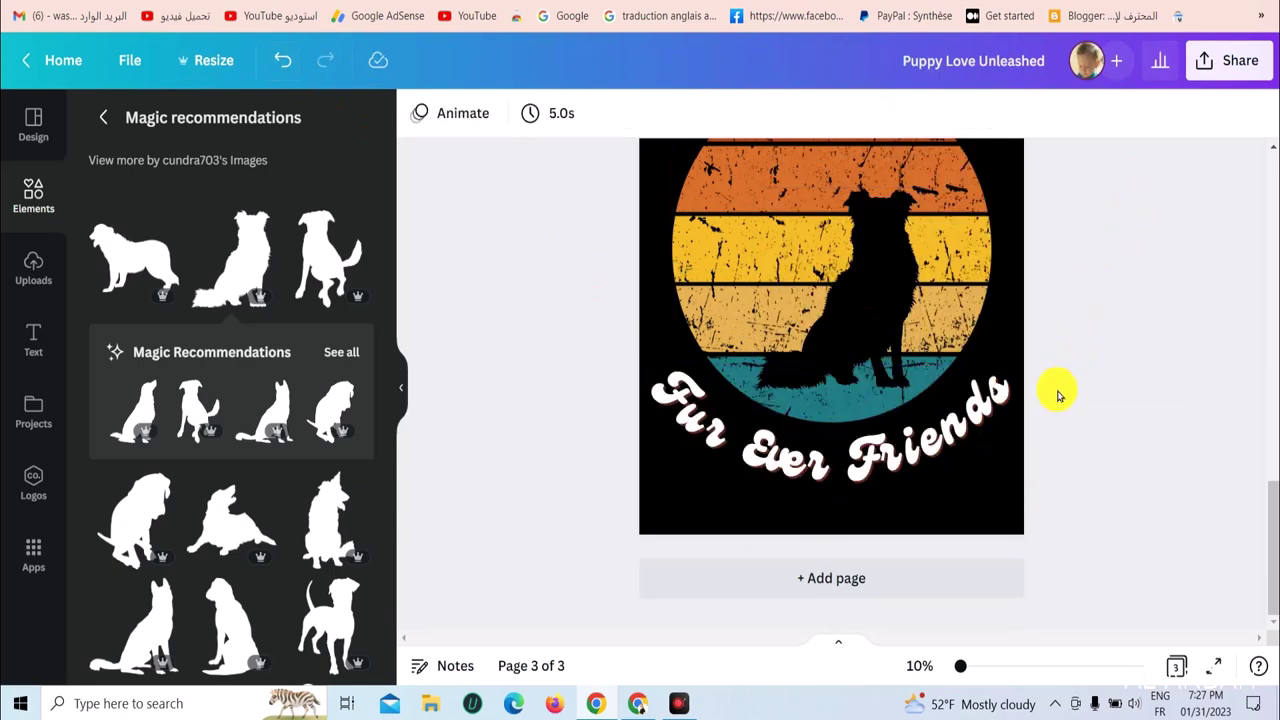
scroll(1091, 381, up, 10)
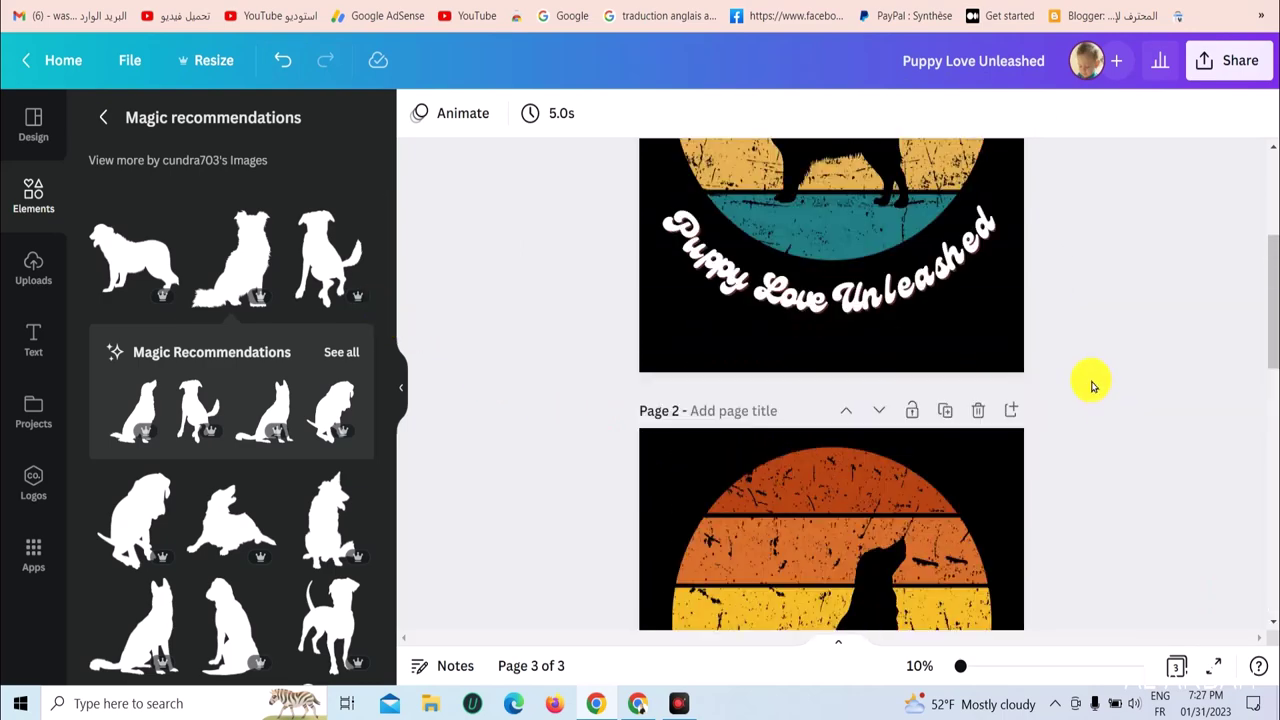
click(857, 263)
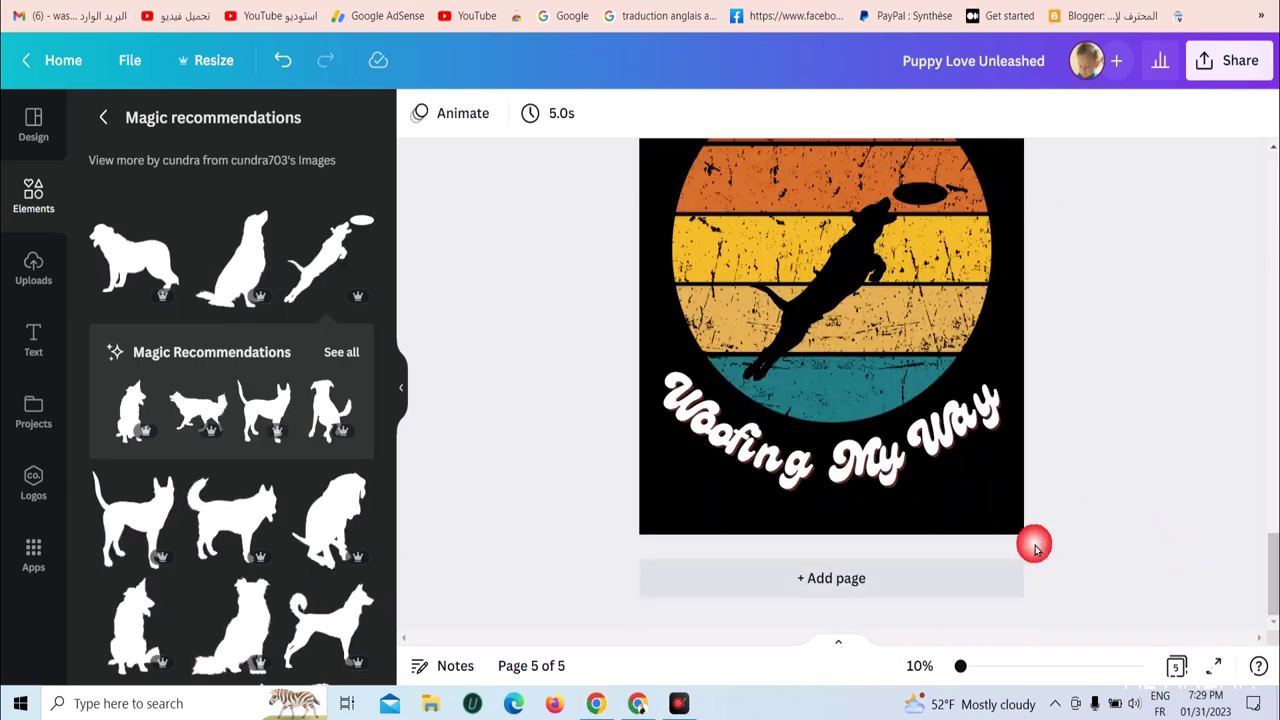
- Export all 5 pages as PNG files at size 1 with a transparent background
drag(1272, 578, 1273, 268)
scroll(831, 380, up, 3)
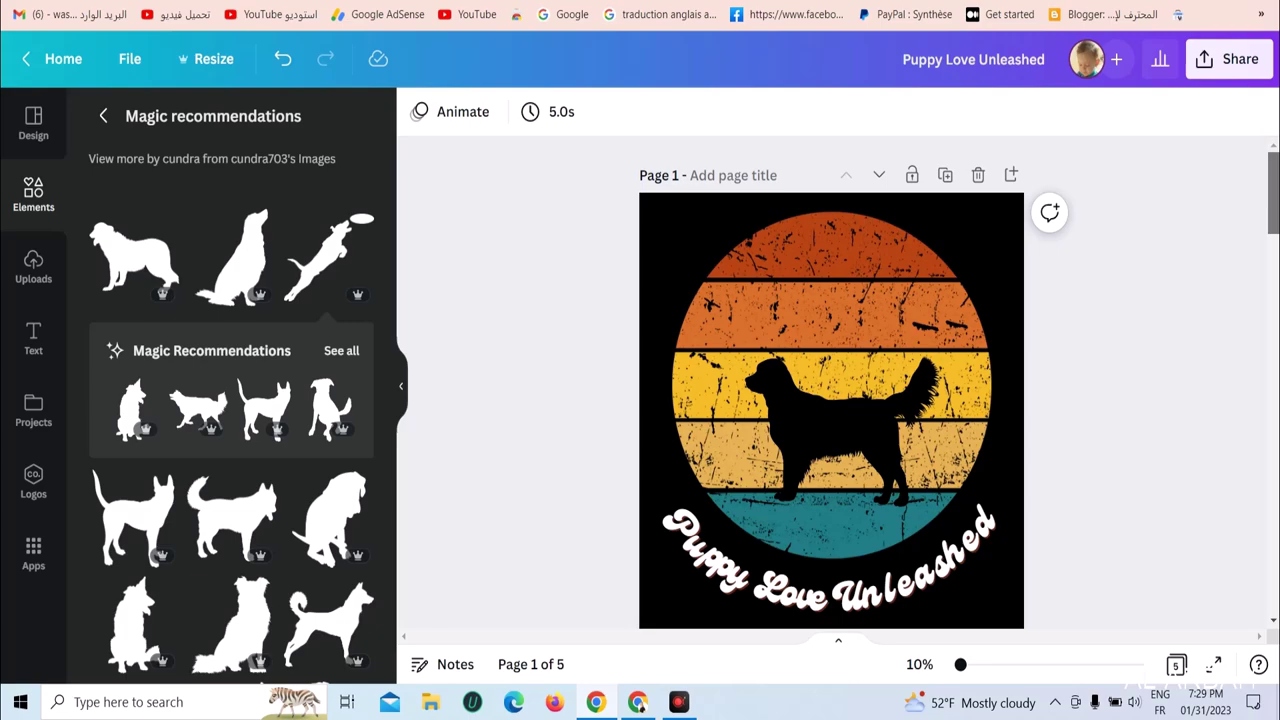
drag(1273, 195, 1263, 103)
click(1222, 62)
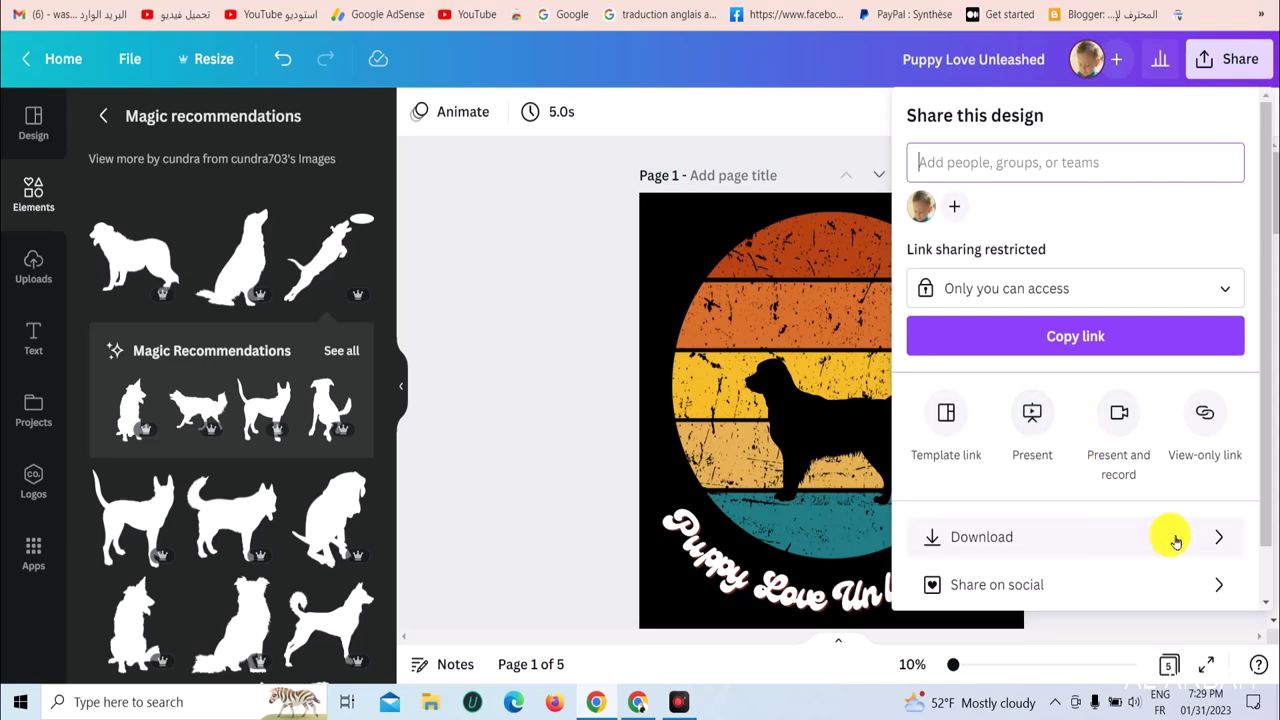
click(1100, 285)
click(1100, 285)
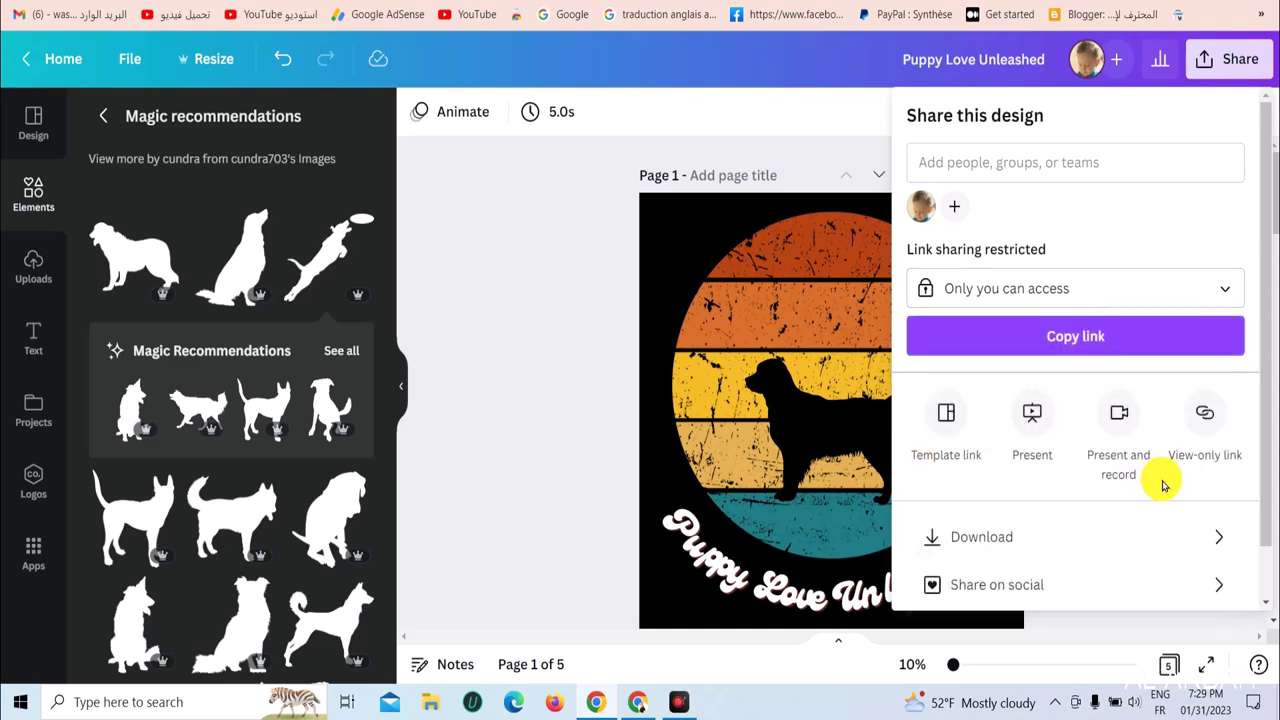
click(1170, 526)
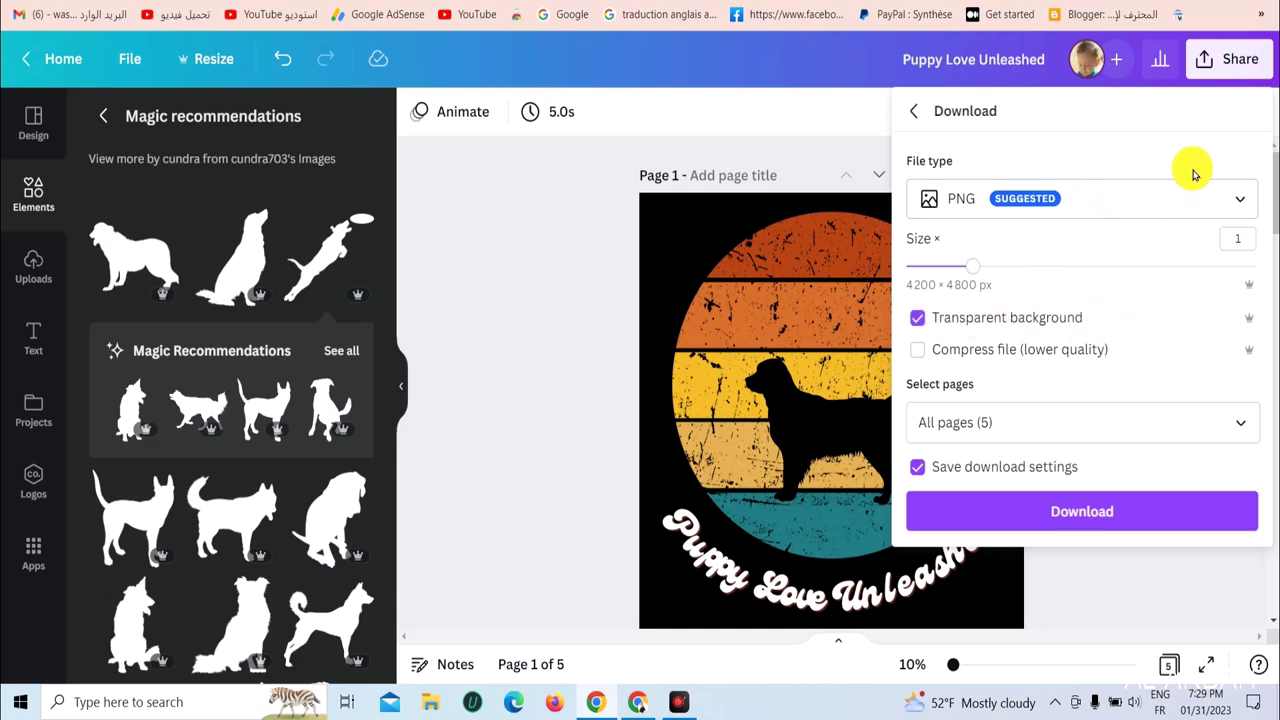
click(1182, 199)
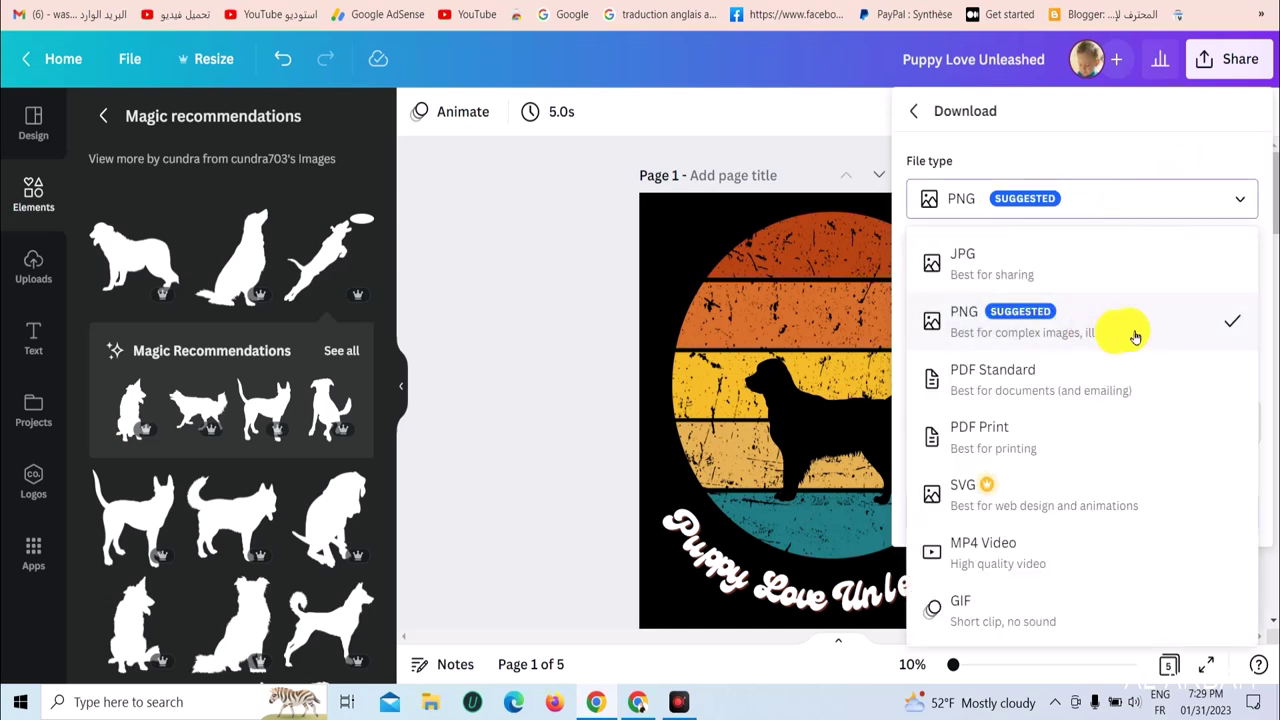
click(1234, 200)
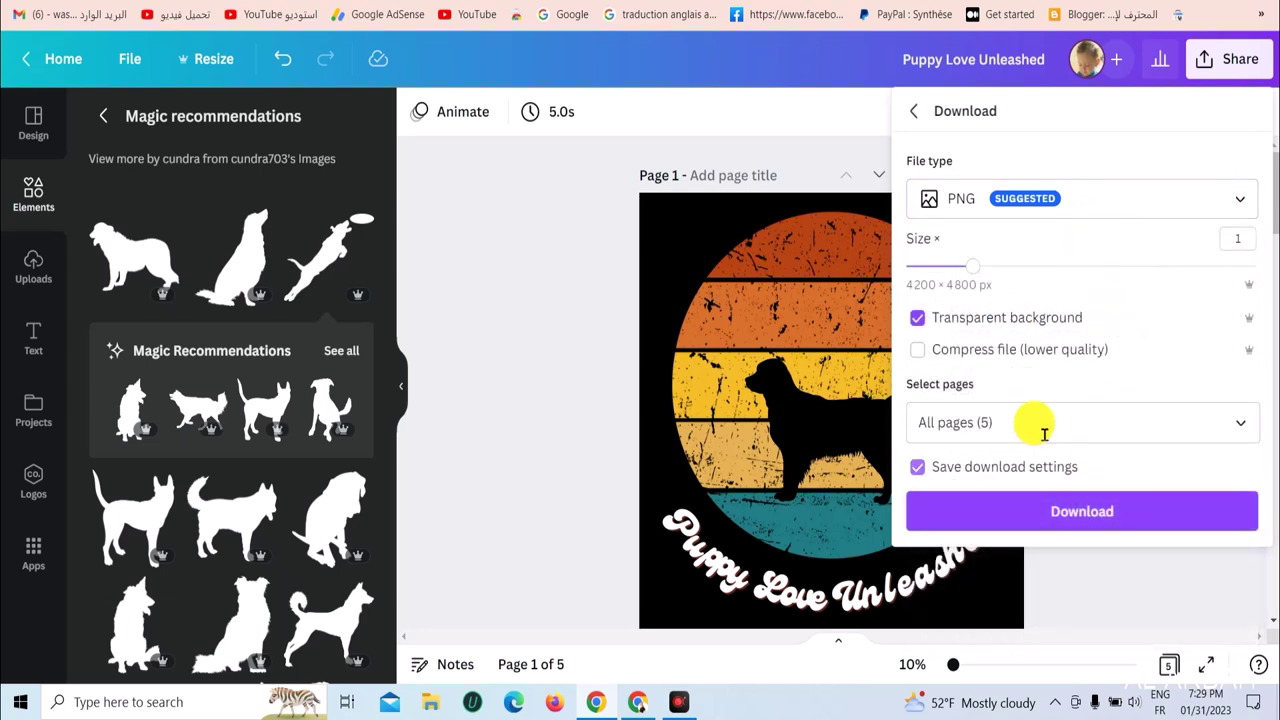
click(1084, 511)
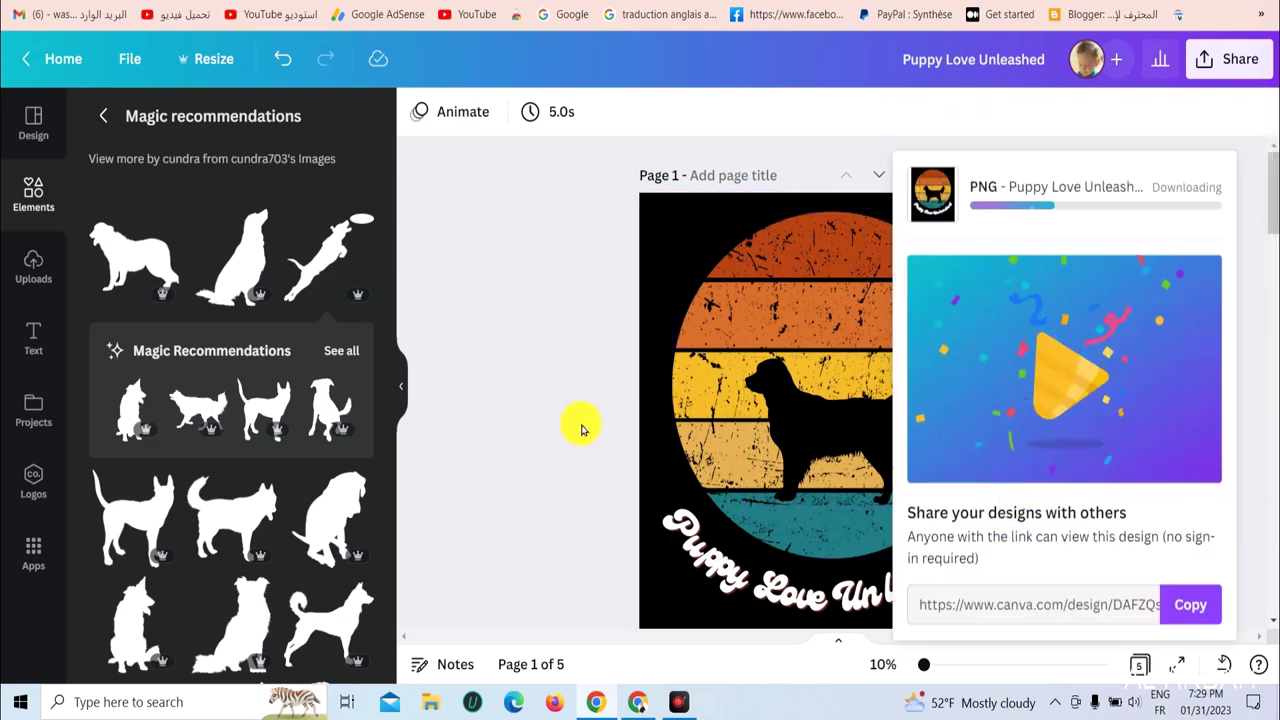
- Start downloading the exported Puppy Love Unleashed.zip into the Downloads\Compressed folder
scroll(582, 429, down, 15)
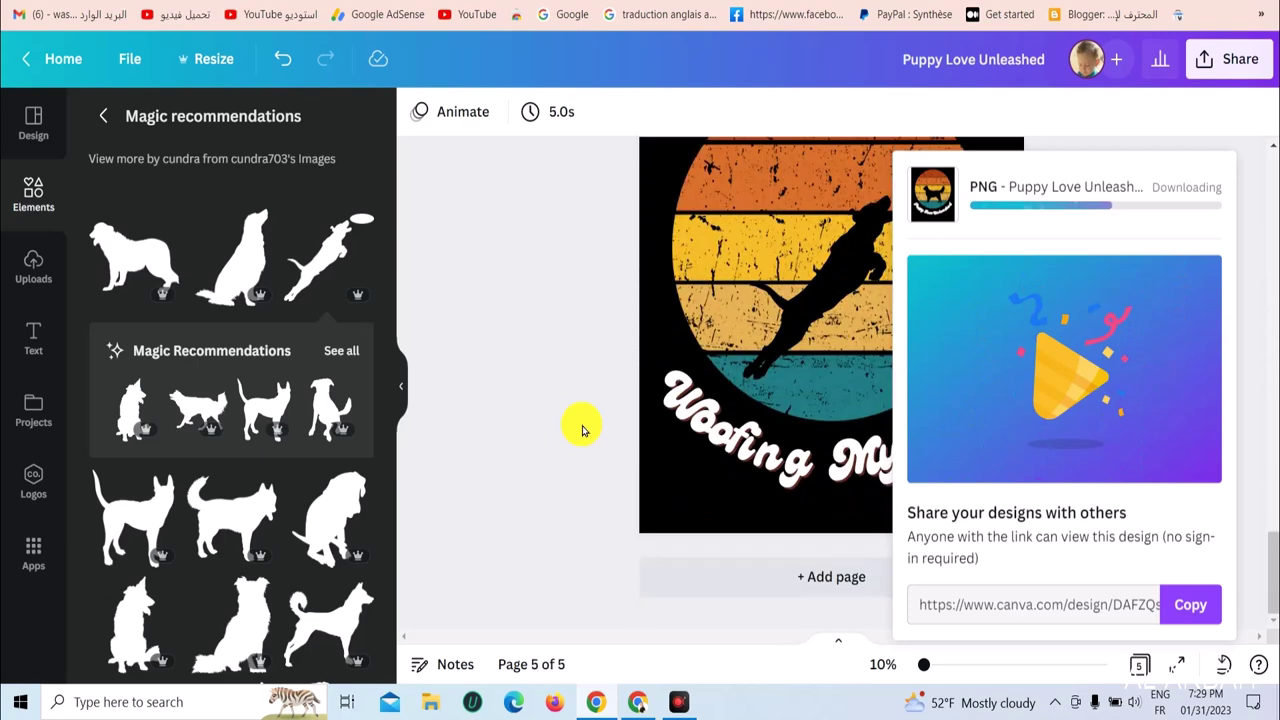
scroll(610, 422, up, 5)
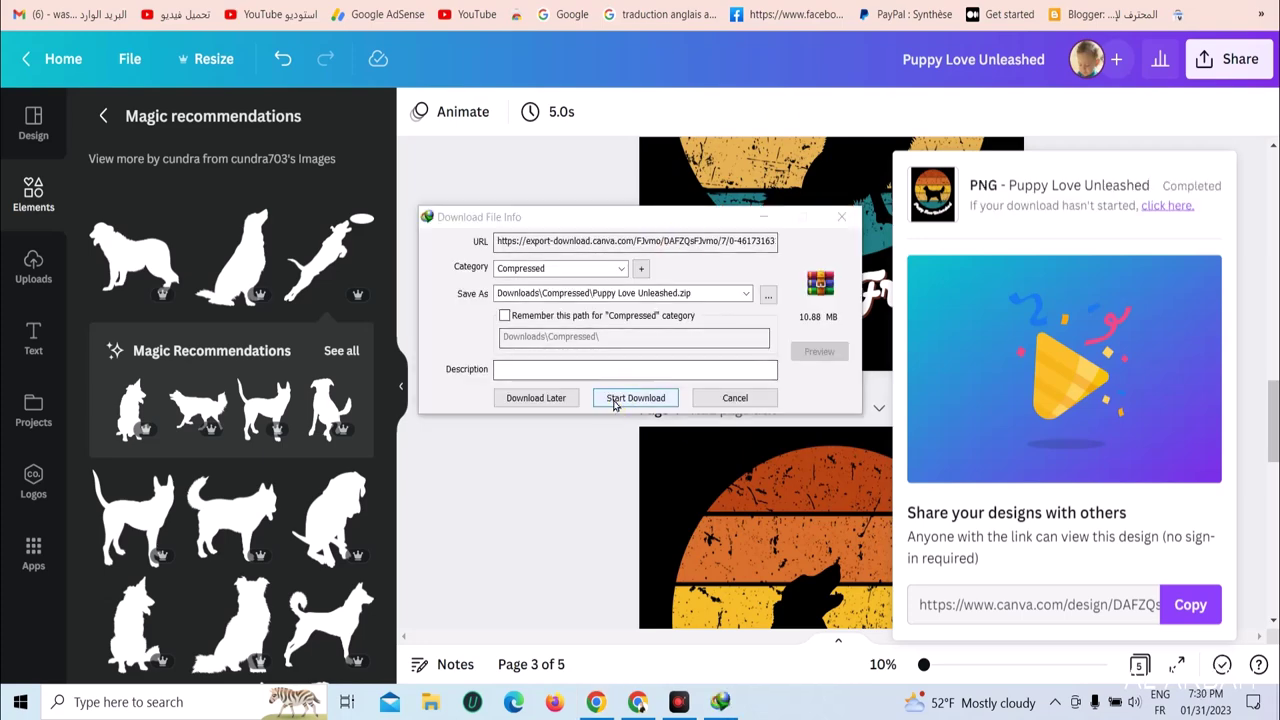
click(632, 397)
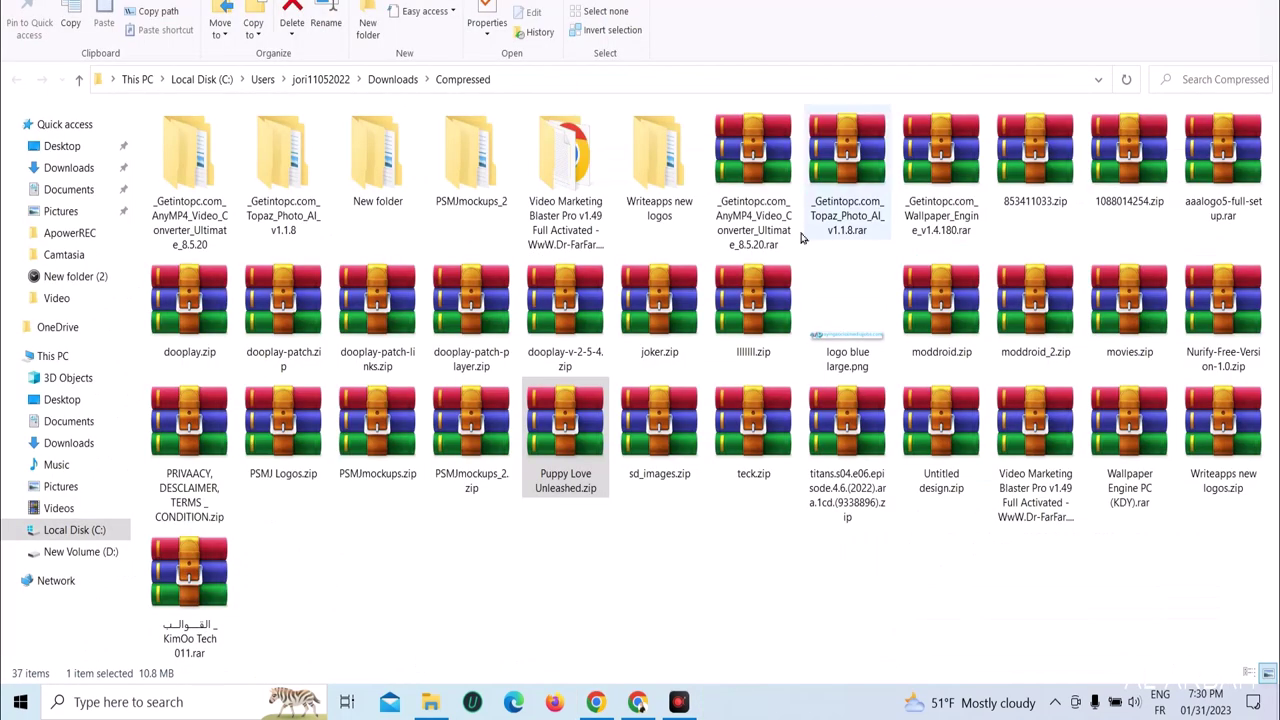
- Extract Puppy Love Unleashed.zip into its own folder and open the Puppy Love Unleashed folder
click(562, 470)
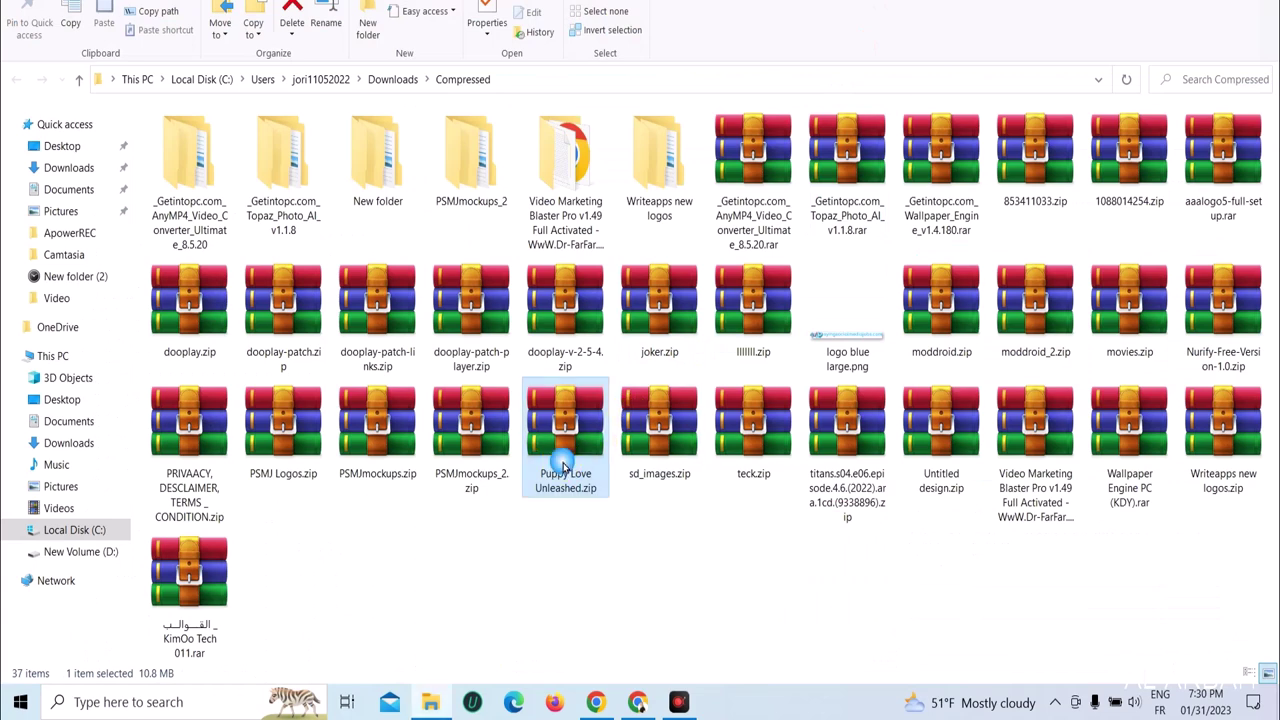
right_click(565, 466)
click(643, 157)
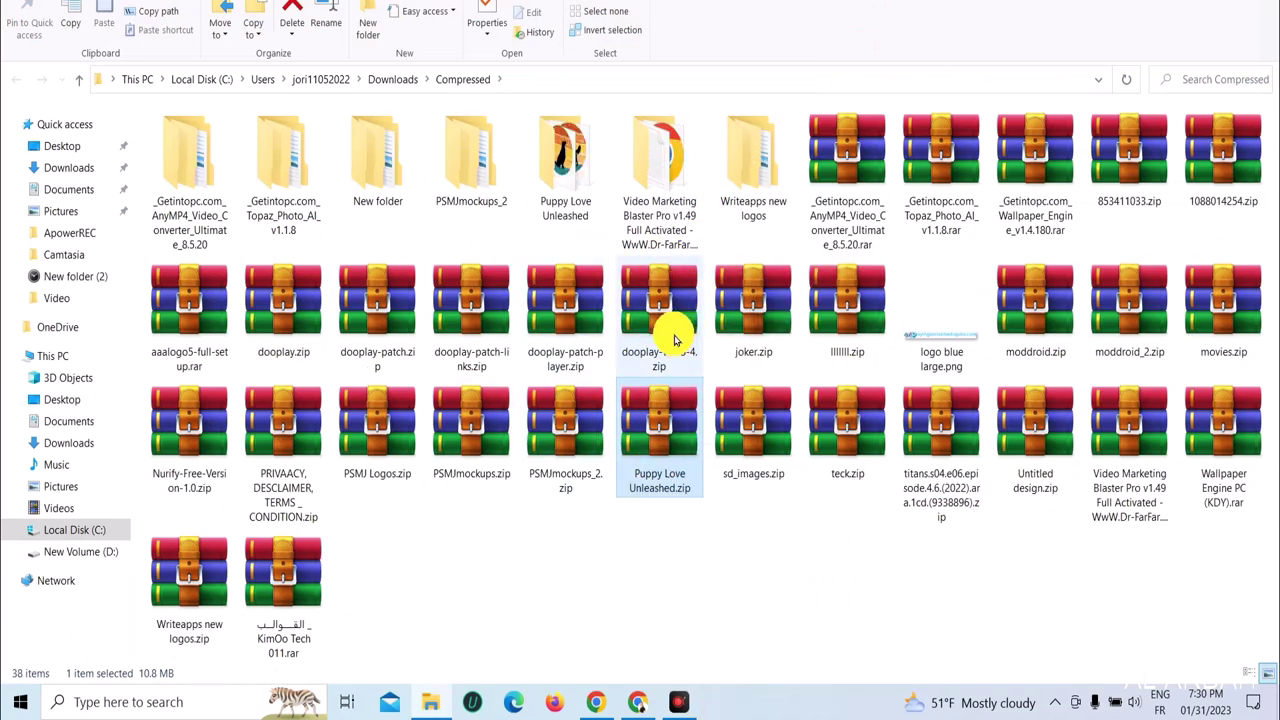
double_click(565, 155)
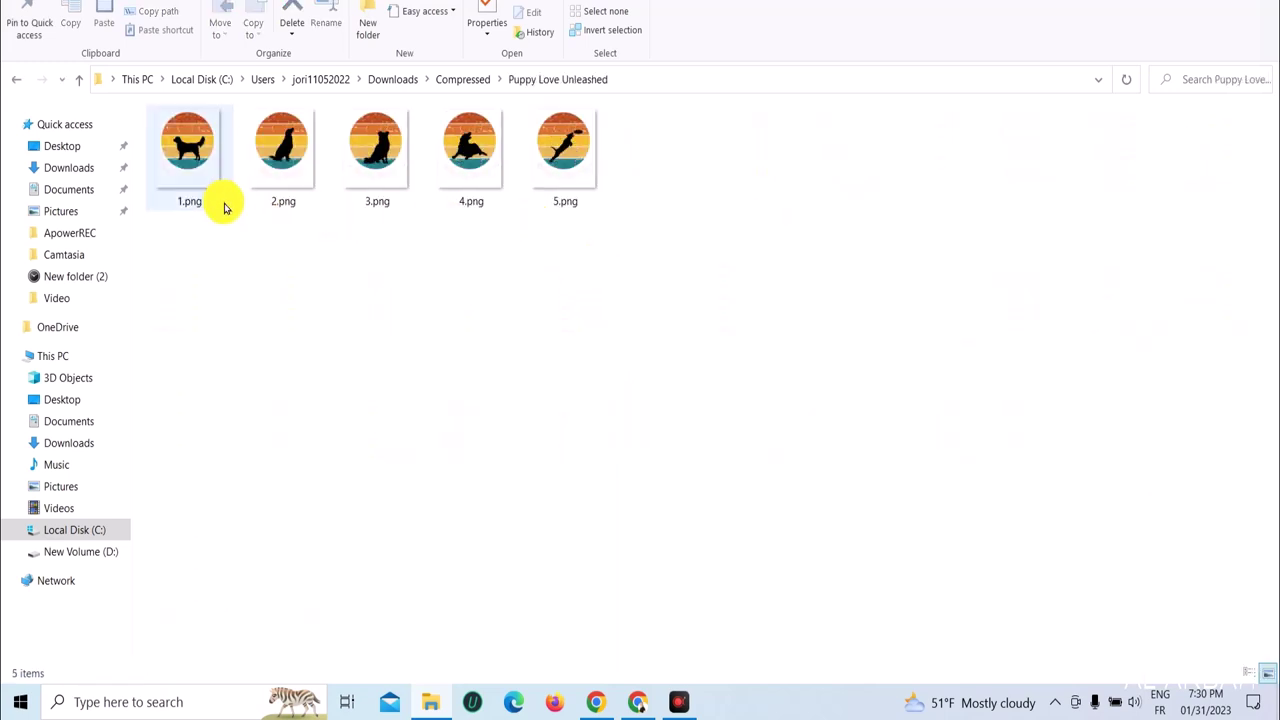
- Check the file size of 1.png in its file properties
click(194, 182)
right_click(198, 184)
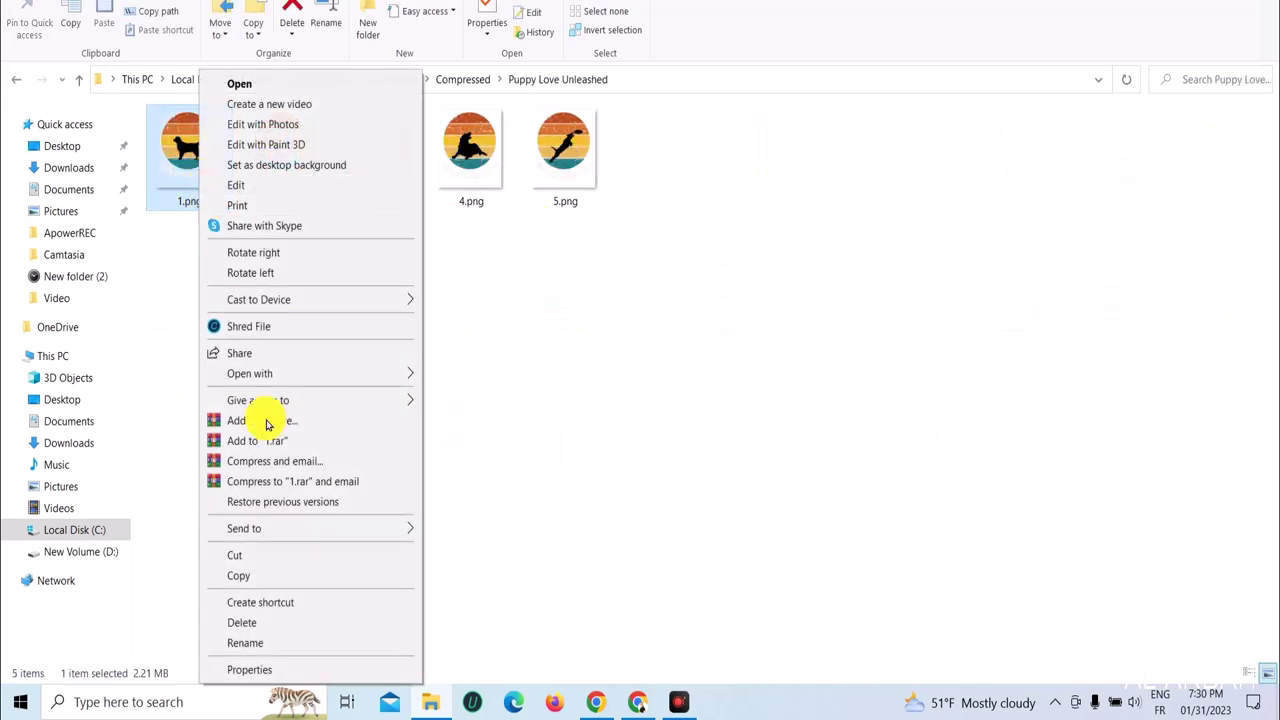
click(268, 669)
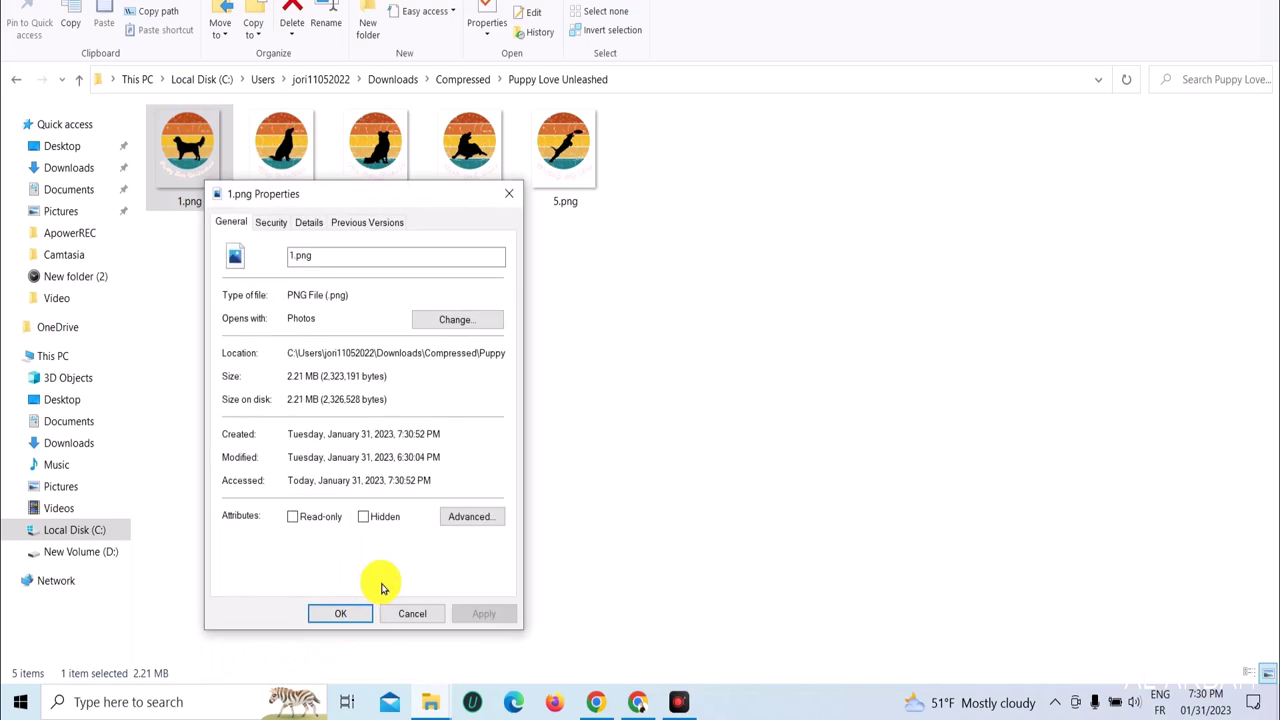
click(509, 194)
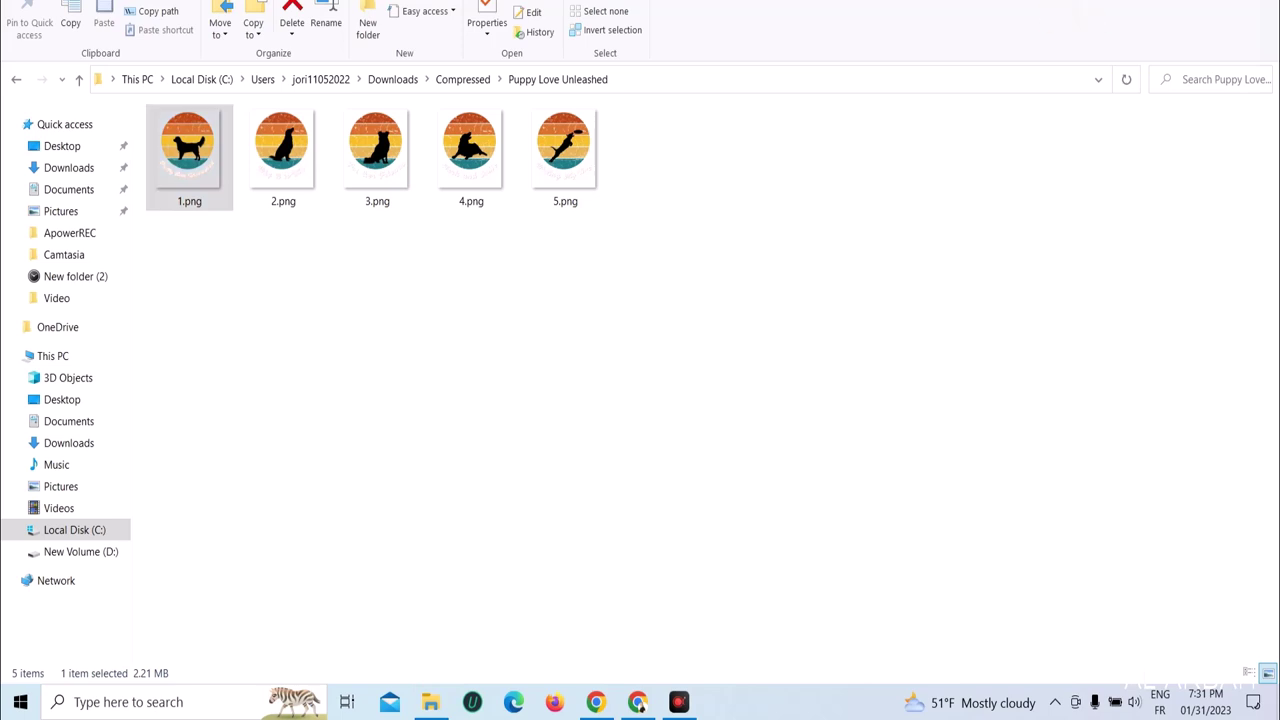
click(430, 702)
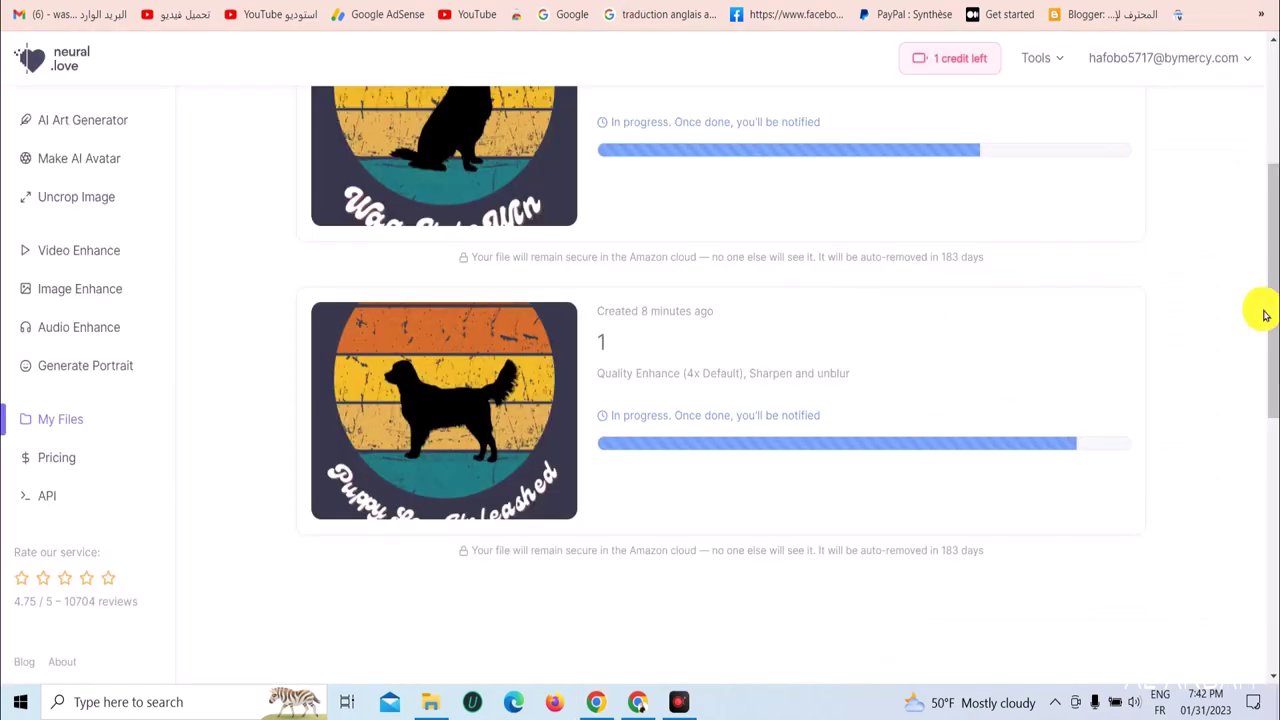
- Examine the enhancement settings and progress of images 1 and 2 in the neural.love file list
scroll(1272, 322, down, 2)
scroll(1276, 323, up, 2)
scroll(1276, 323, up, 4)
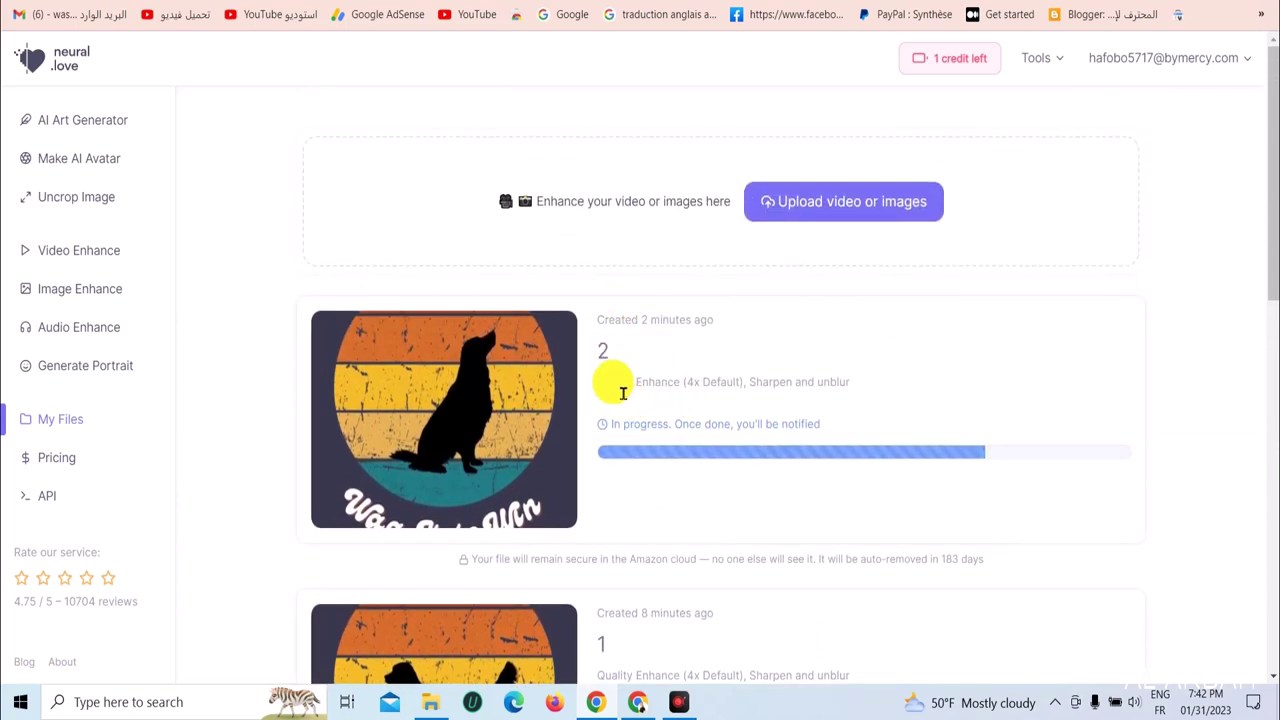
drag(605, 382, 817, 398)
scroll(814, 404, down, 3)
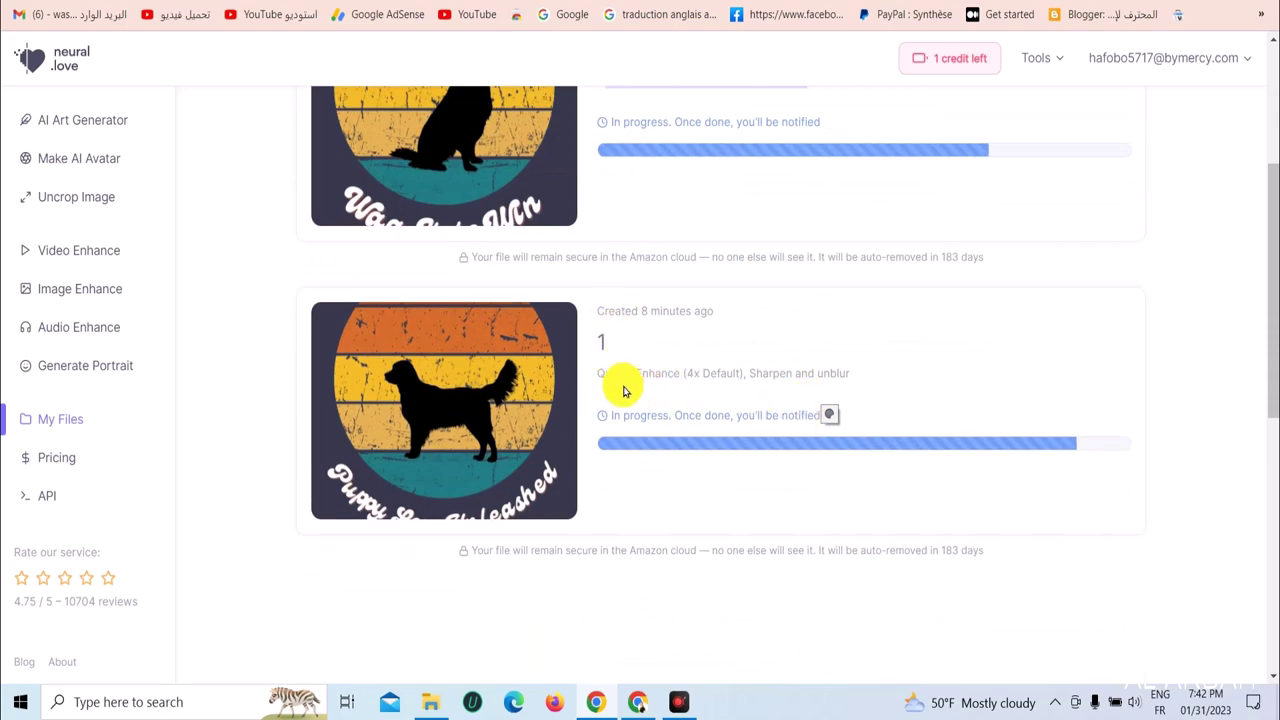
scroll(700, 422, up, 3)
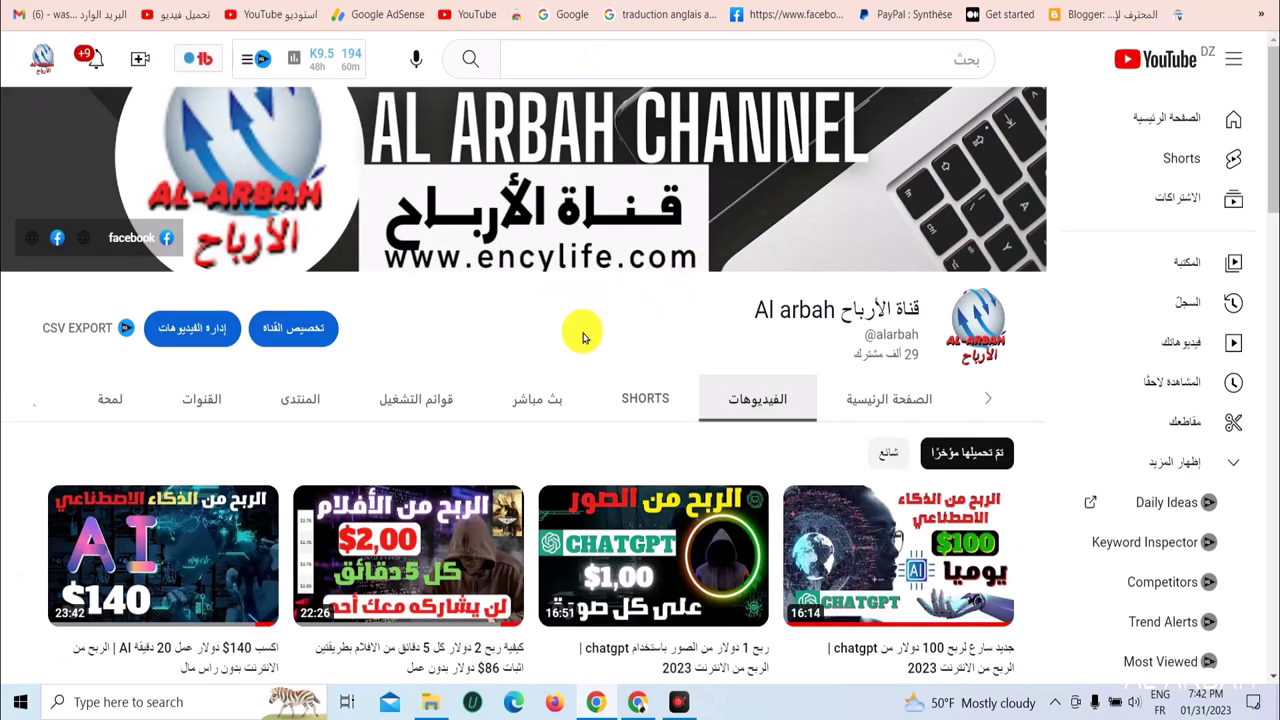
- Look through the uploaded videos on the YouTube channel page
scroll(585, 338, down, 3)
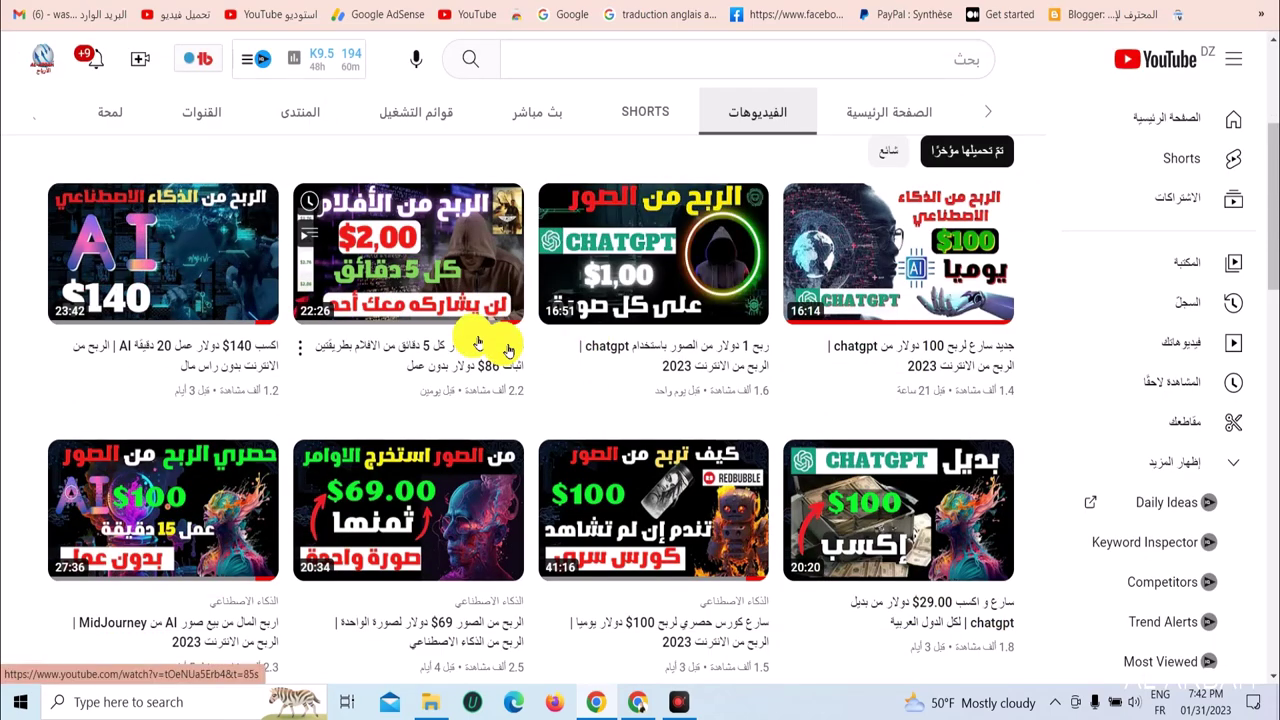
drag(1270, 246, 1276, 190)
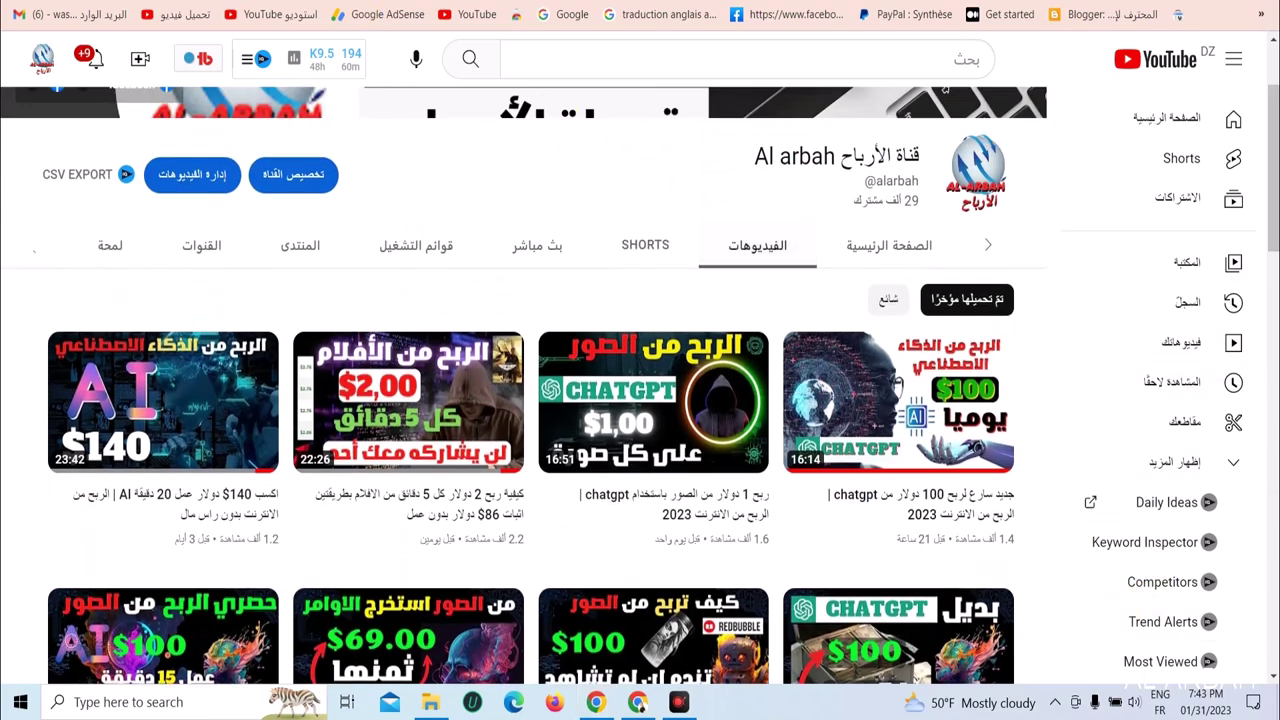
scroll(600, 400, down, 8)
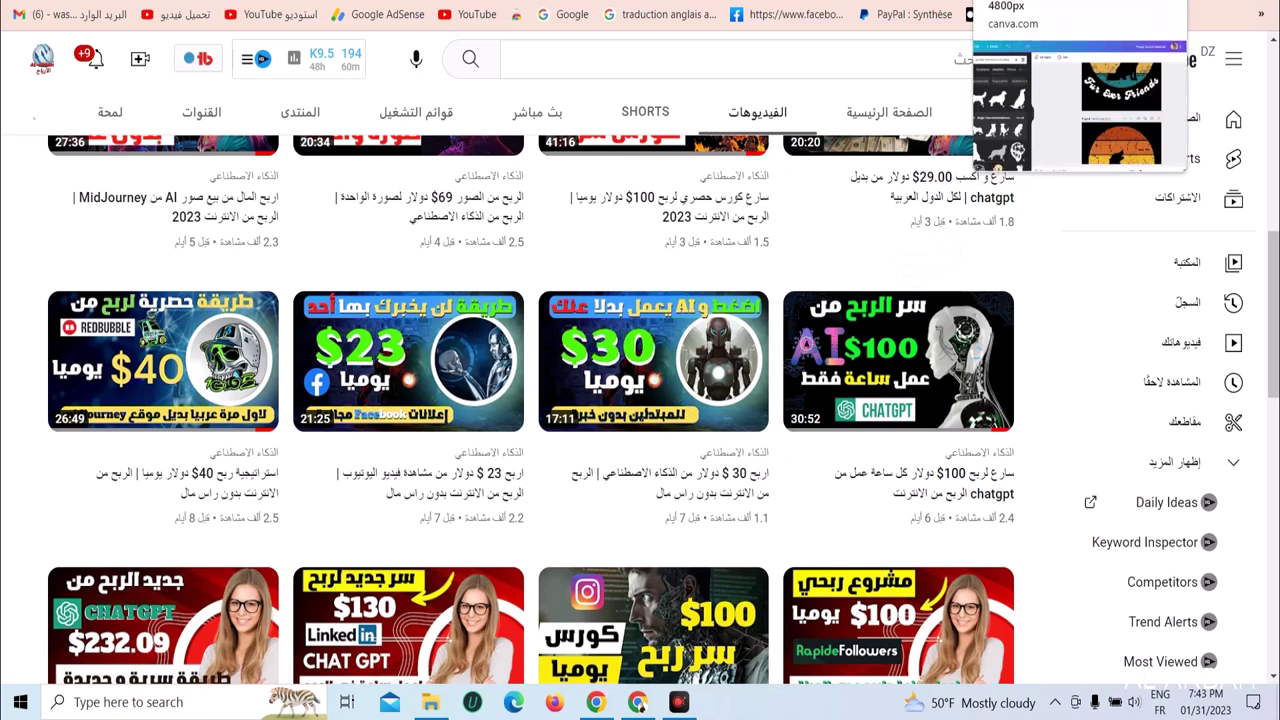
- Switch to Printify and leave the Unisex Jersey Short Sleeve Tee design editor to return to the catalog
click(880, 2)
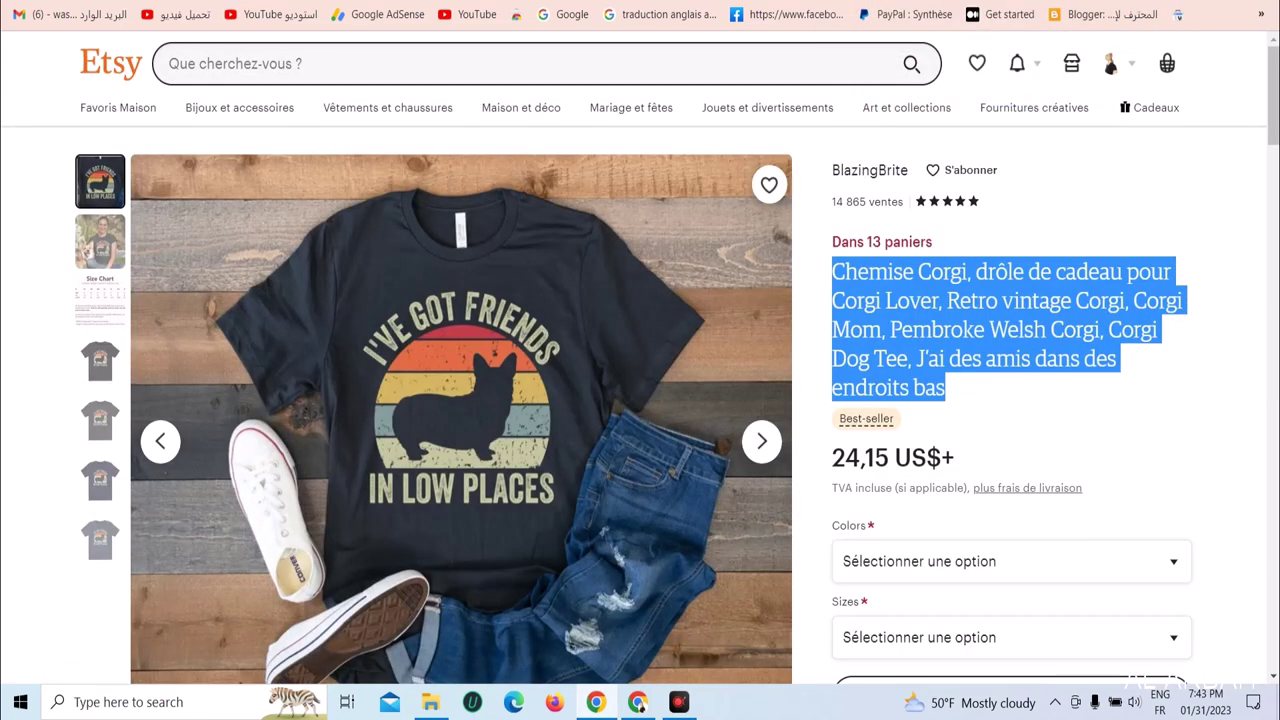
key(ctrl+Tab)
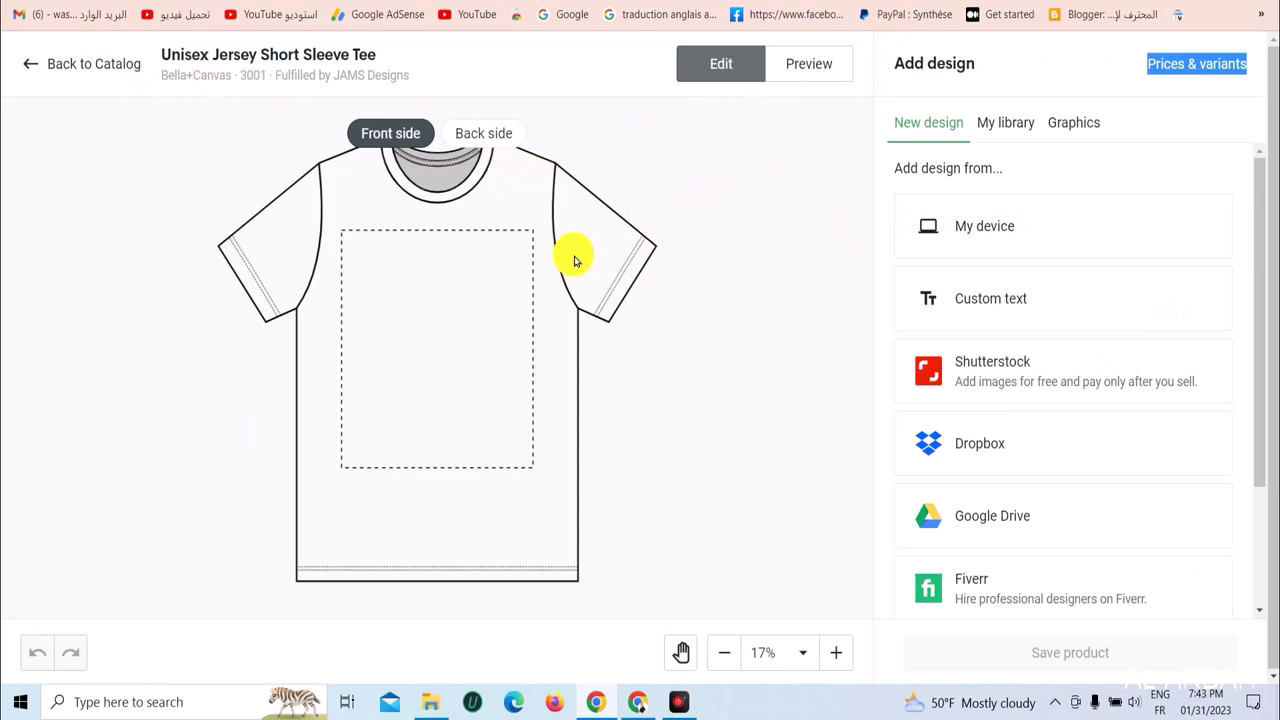
scroll(680, 195, up, 5)
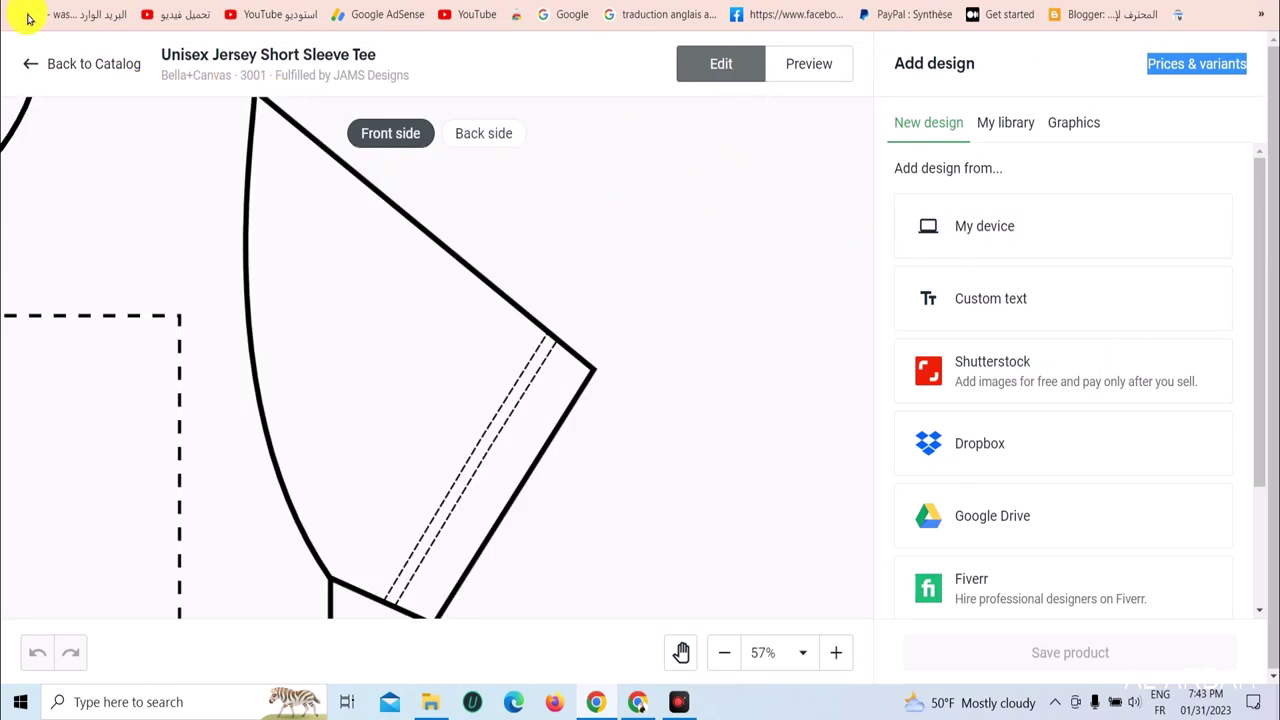
key(F5)
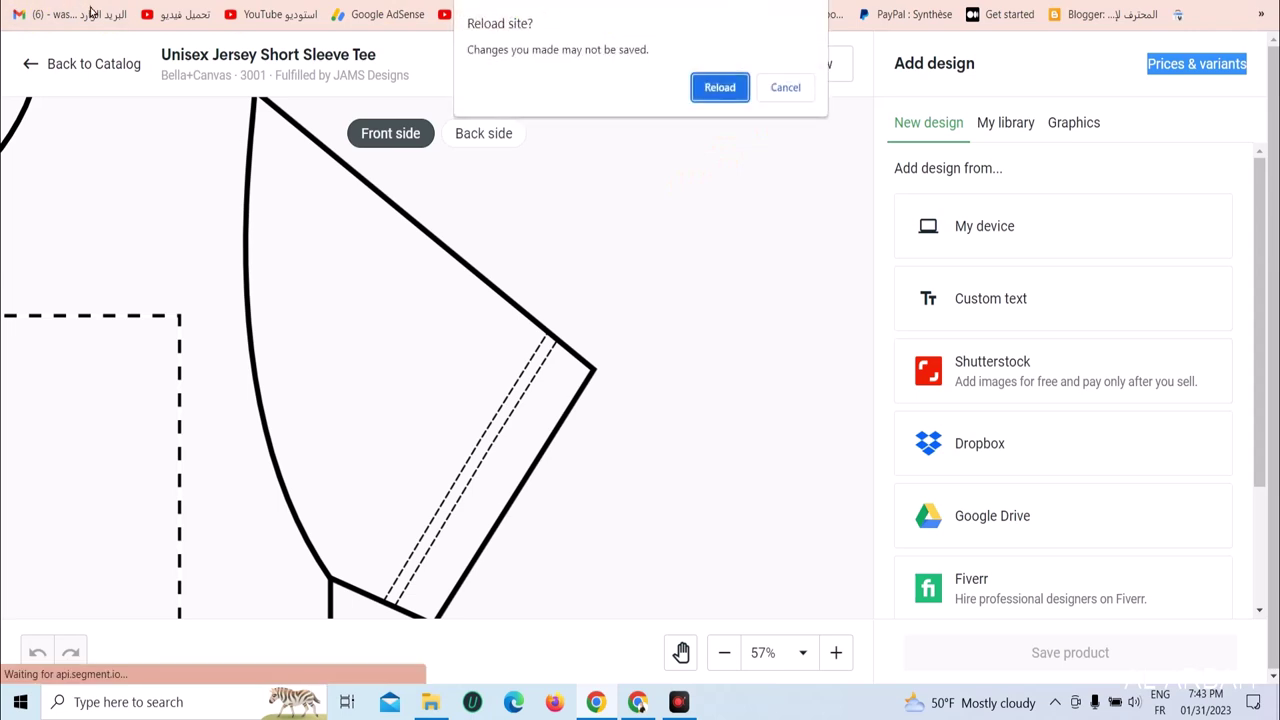
click(780, 86)
scroll(633, 185, up, 2)
click(48, 58)
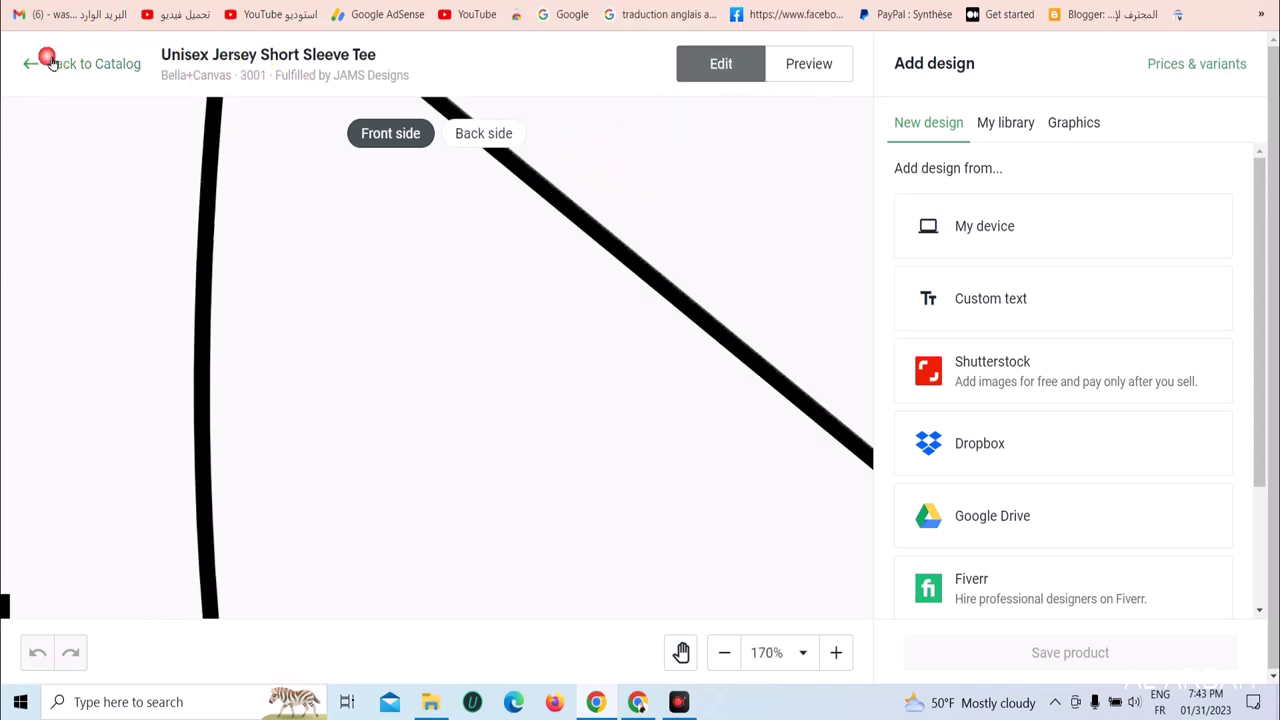
- Choose the Unisex Heavy Cotton Tee from the men's T-shirts and start designing it with Monster Digital as print provider
click(343, 70)
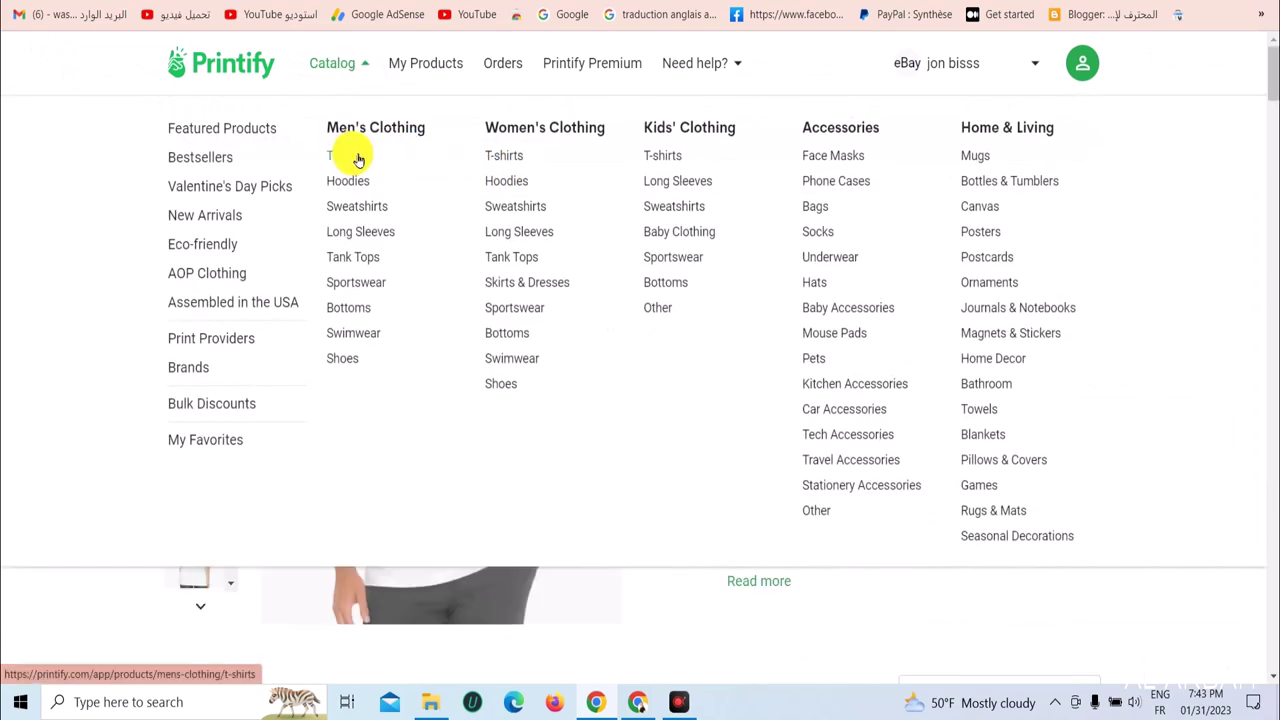
click(350, 158)
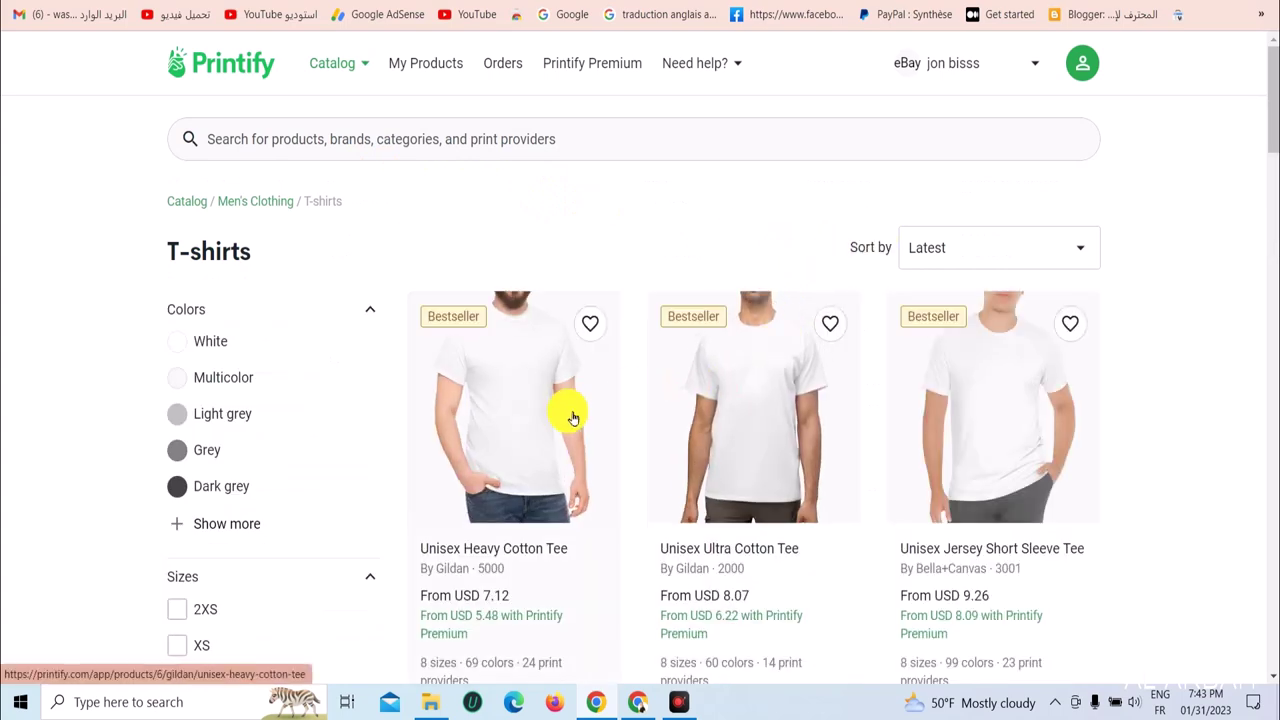
click(536, 416)
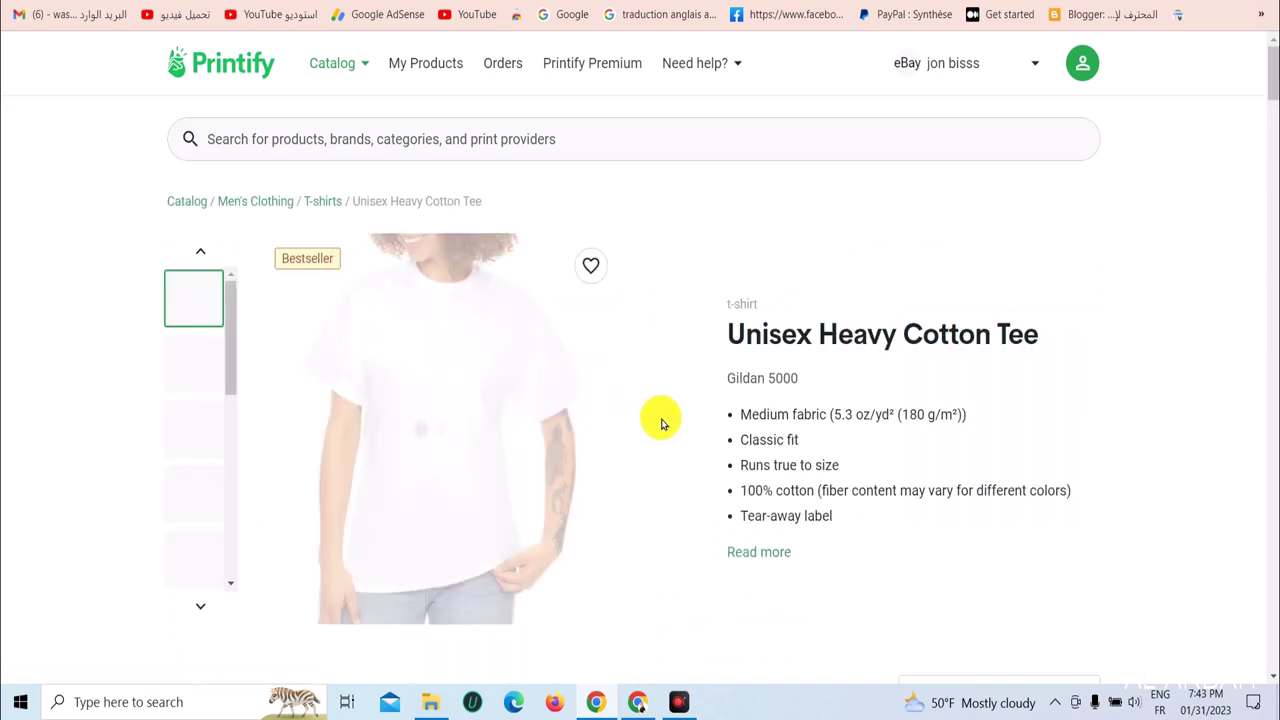
scroll(1075, 508, down, 3)
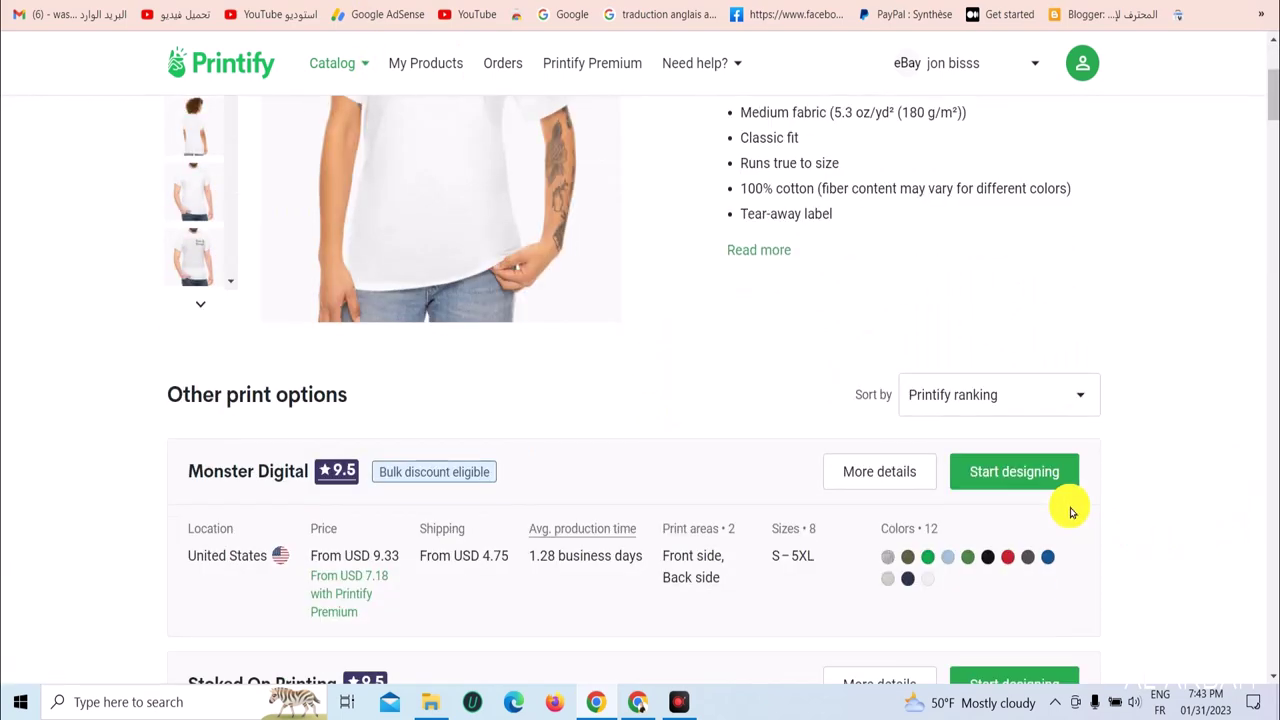
click(1008, 474)
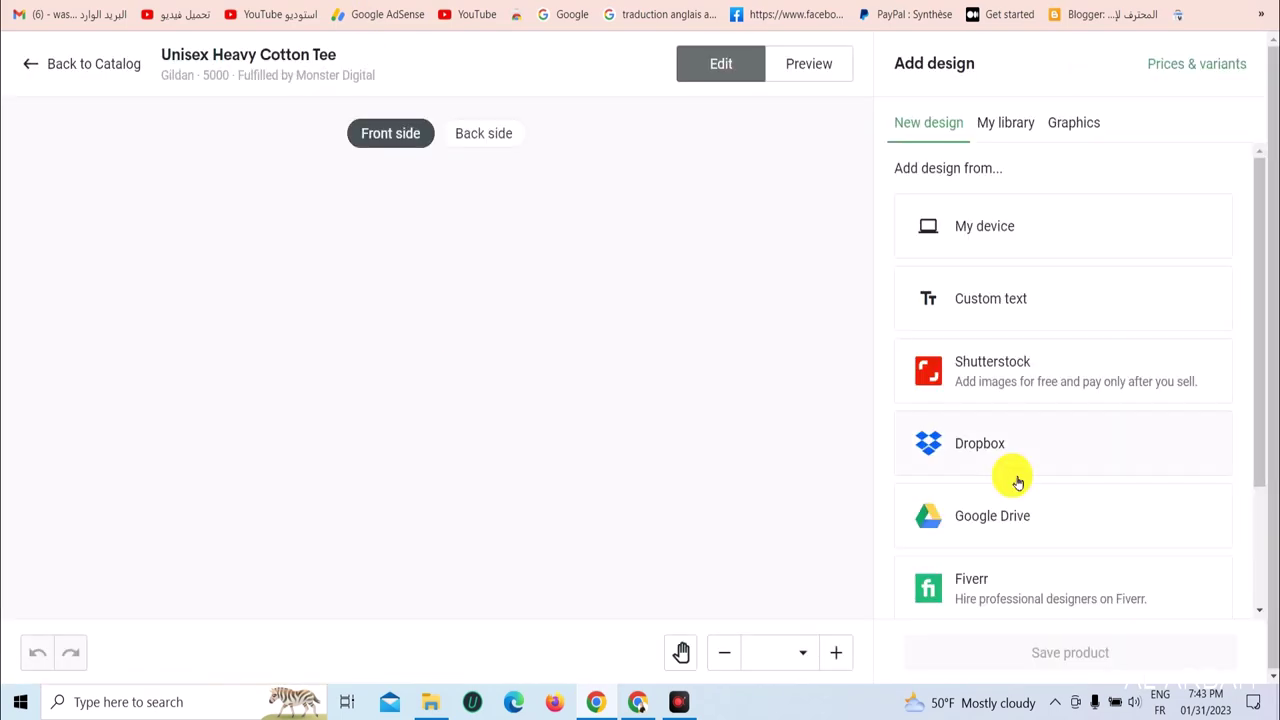
- Upload 1.png from the computer as the front-side design of the Unisex Heavy Cotton Tee
click(979, 236)
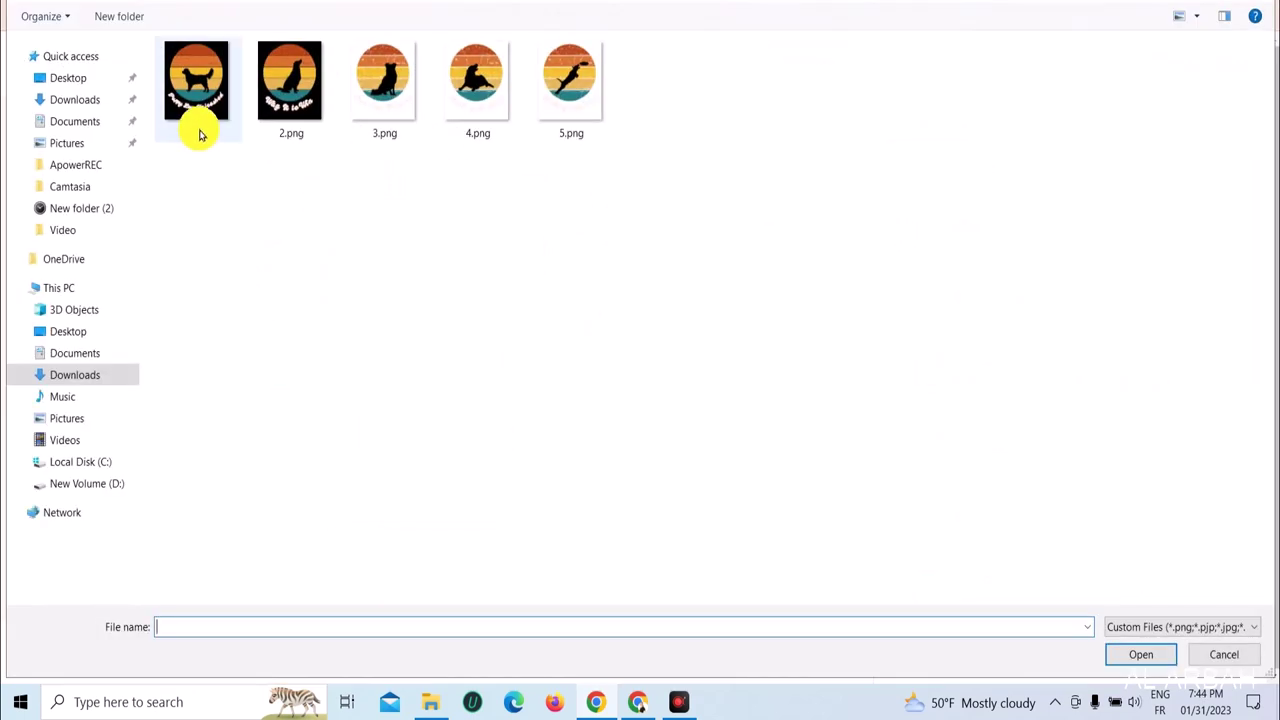
click(198, 118)
click(1136, 654)
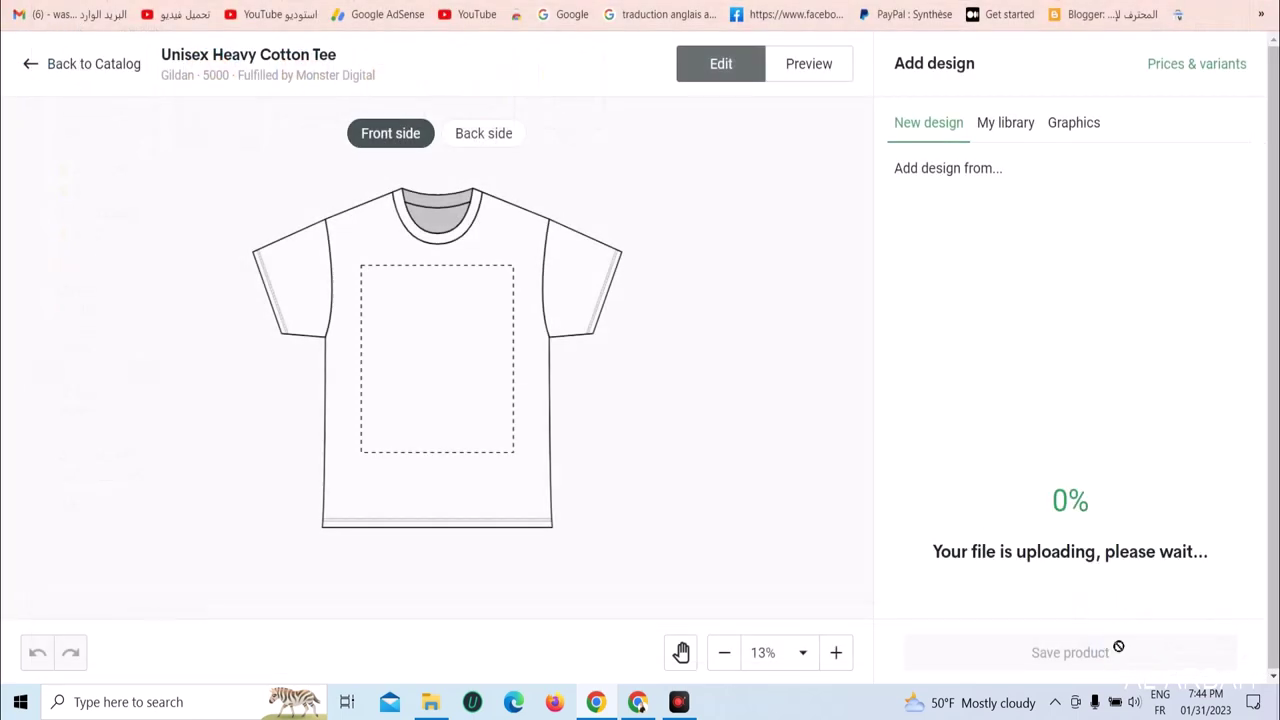